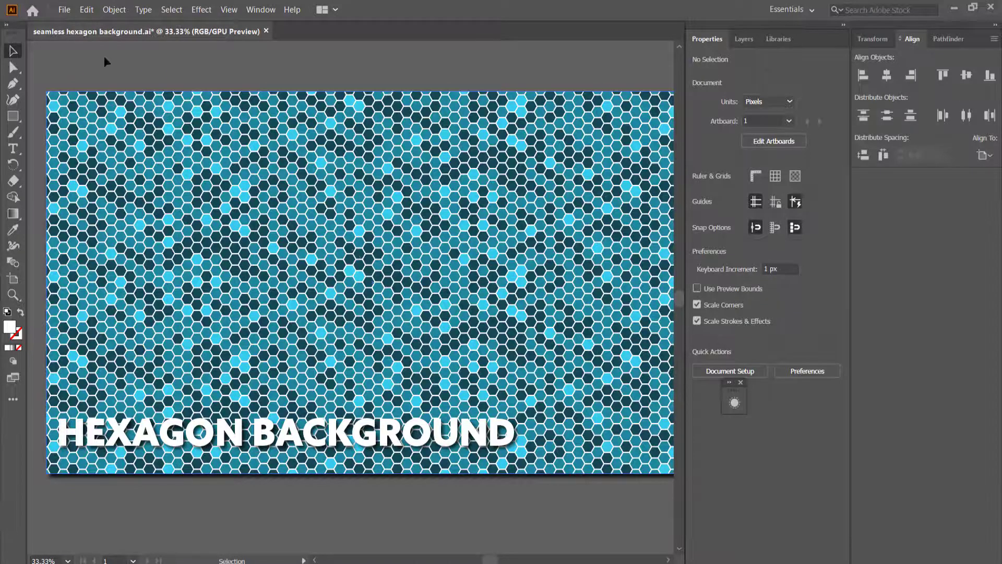
Create a new Web-Large 1920 x 1080 px document and zoom out to see it.
{"action": "left_click", "coordinate": [64, 10]}
{"action": "left_click", "coordinate": [68, 21]}
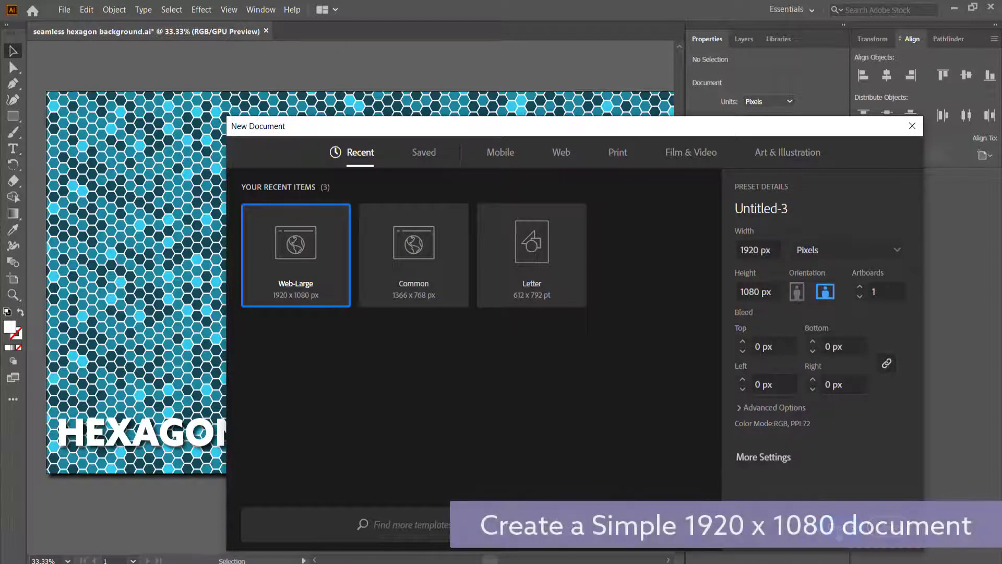
{"action": "left_click", "coordinate": [835, 524]}
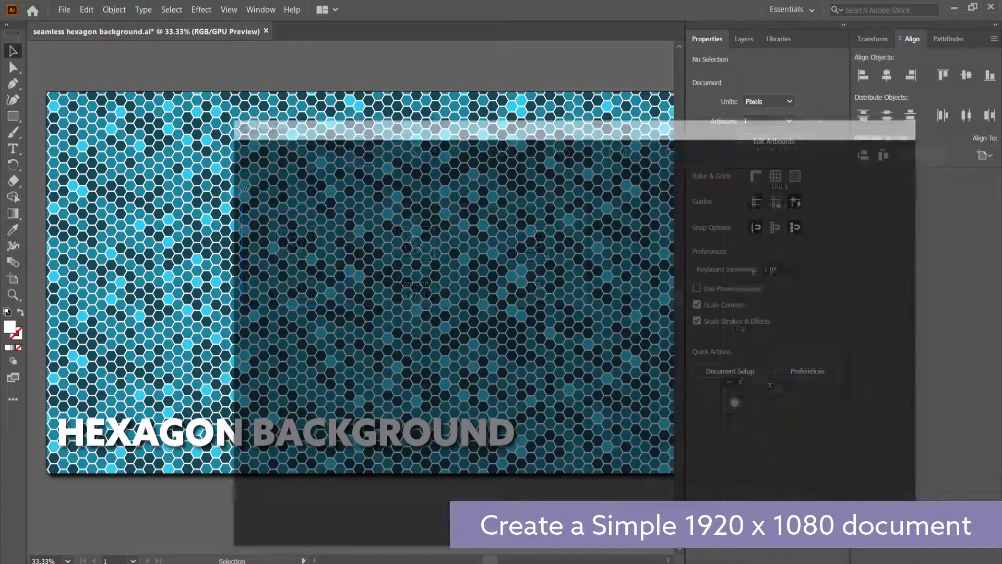
{"action": "scroll", "coordinate": [348, 227], "scroll_direction": "down", "scroll_amount": 1}
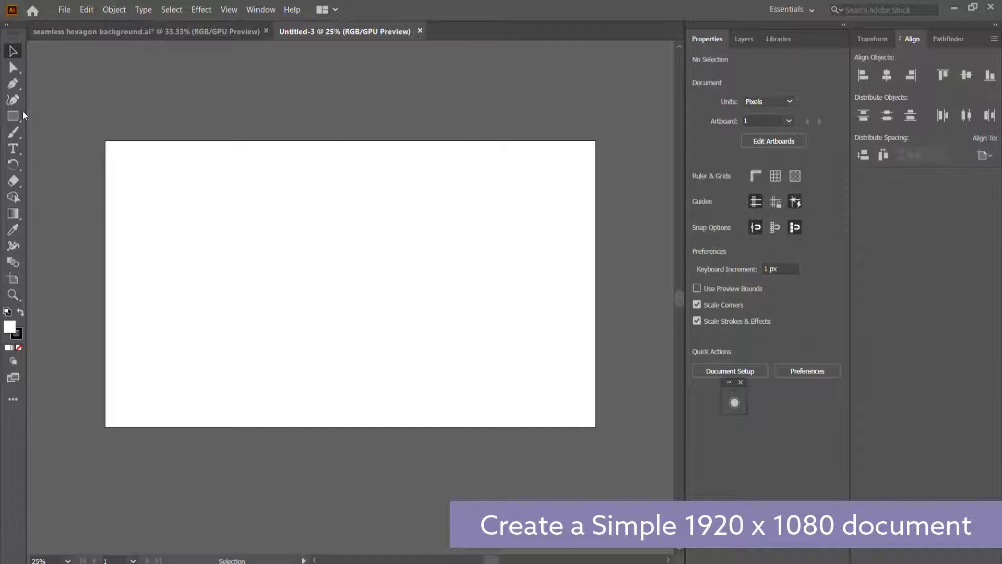
Draw a six-sided polygon with a 50 px radius.
{"action": "left_click_drag", "start_coordinate": [15, 114], "coordinate": [85, 149]}
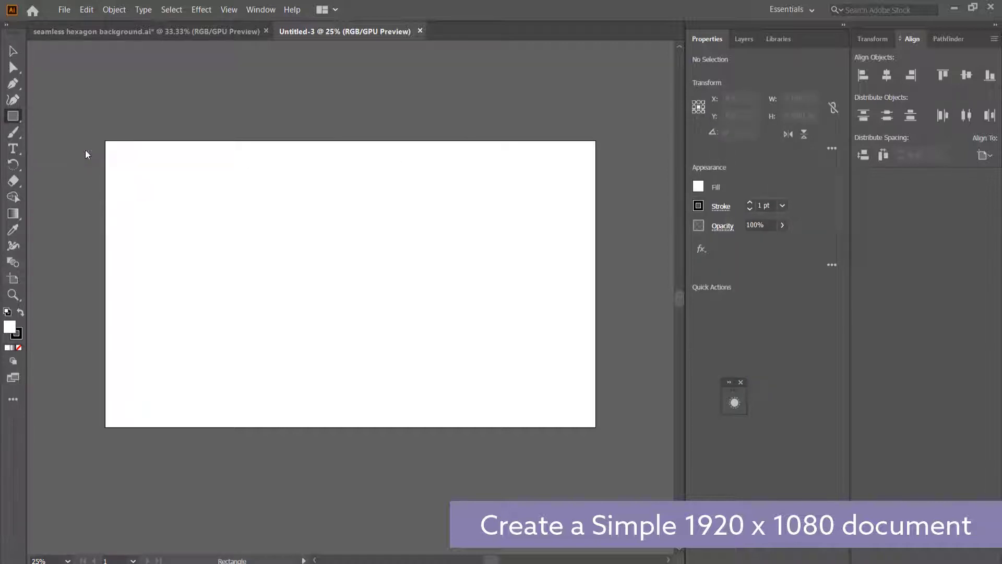
{"action": "left_click", "coordinate": [170, 206]}
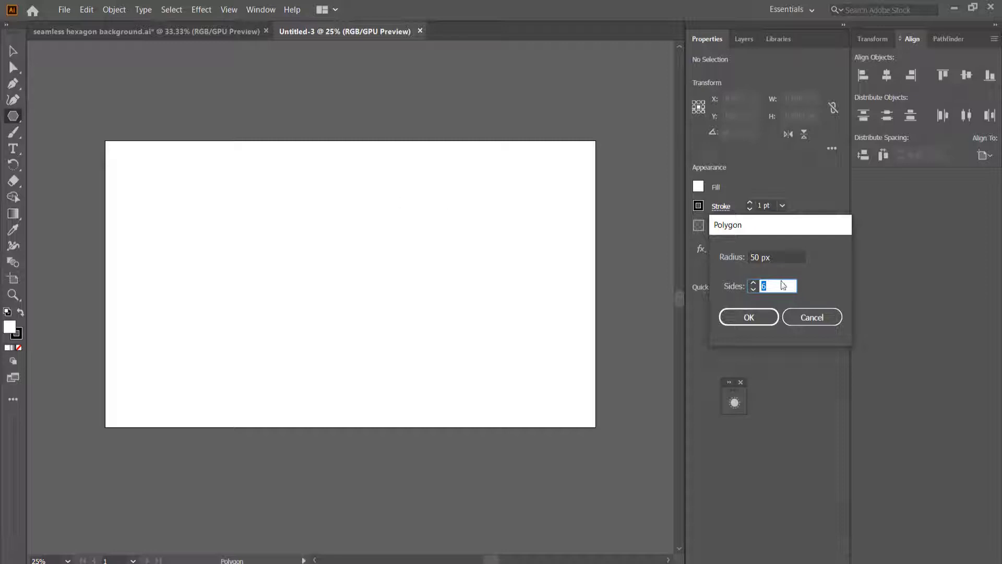
{"action": "left_click", "coordinate": [749, 317]}
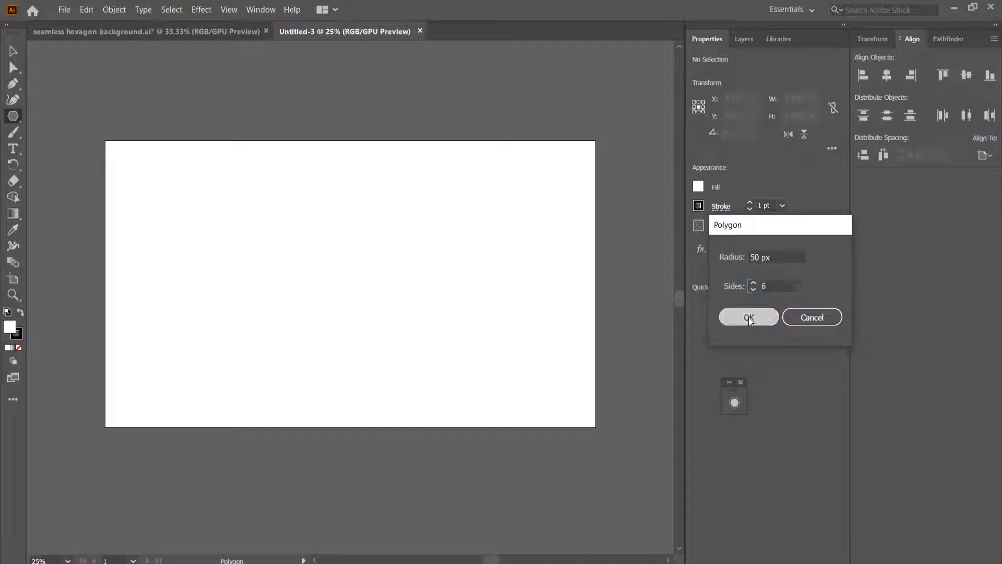
Fill the hexagon with teal 26B2B2 and thicken its stroke to 5 pt.
{"action": "double_click", "coordinate": [10, 328]}
{"action": "mouse_move", "coordinate": [686, 238]}
{"action": "left_mouse_down"}
{"action": "mouse_move", "coordinate": [677, 230]}
{"action": "mouse_move", "coordinate": [680, 250]}
{"action": "left_mouse_up"}
{"action": "left_click", "coordinate": [846, 197]}
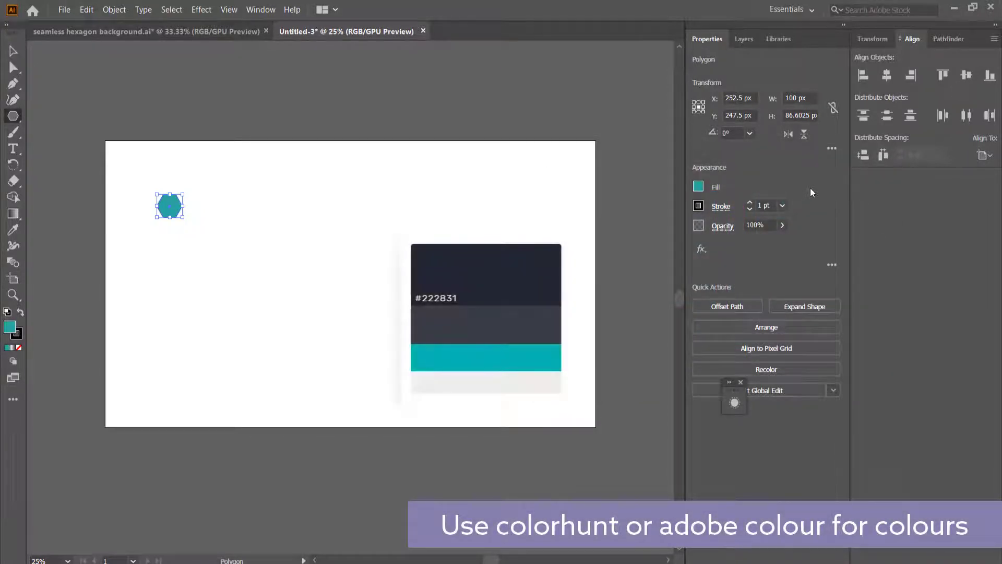
{"action": "left_click", "coordinate": [750, 203]}
{"action": "left_click", "coordinate": [749, 203]}
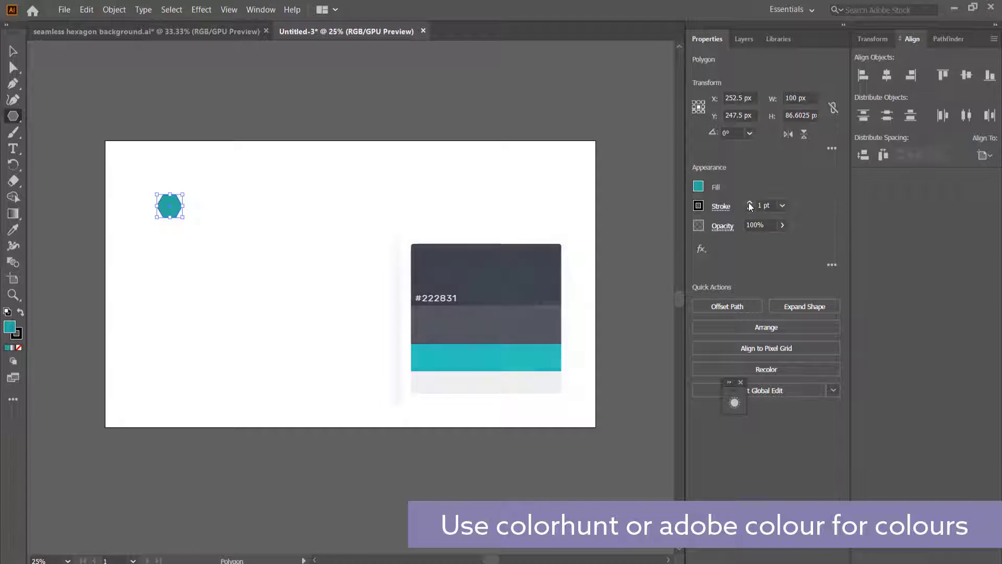
{"action": "left_click", "coordinate": [749, 203]}
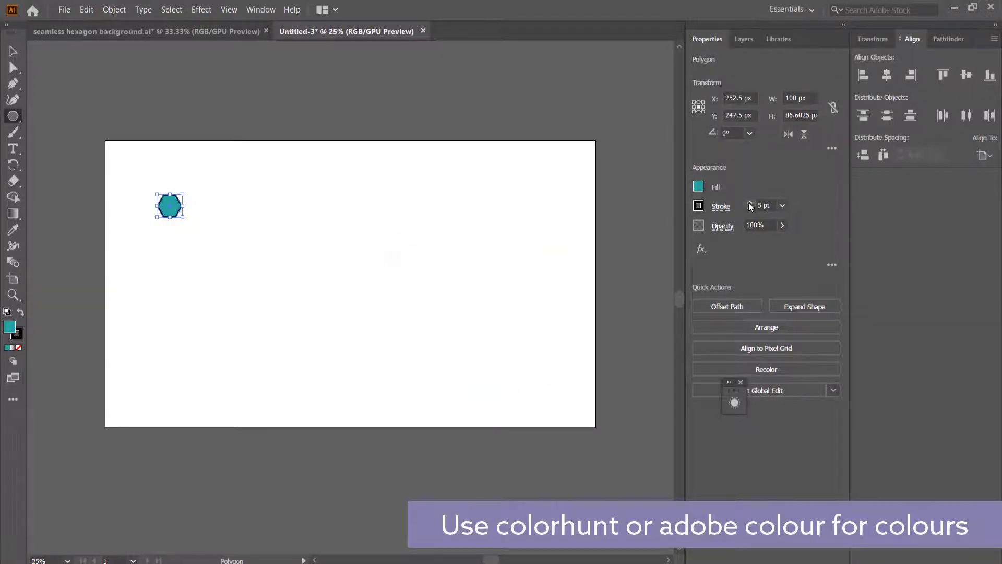
Move the hexagon onto the artboard's bottom-left corner.
{"action": "key", "text": "v"}
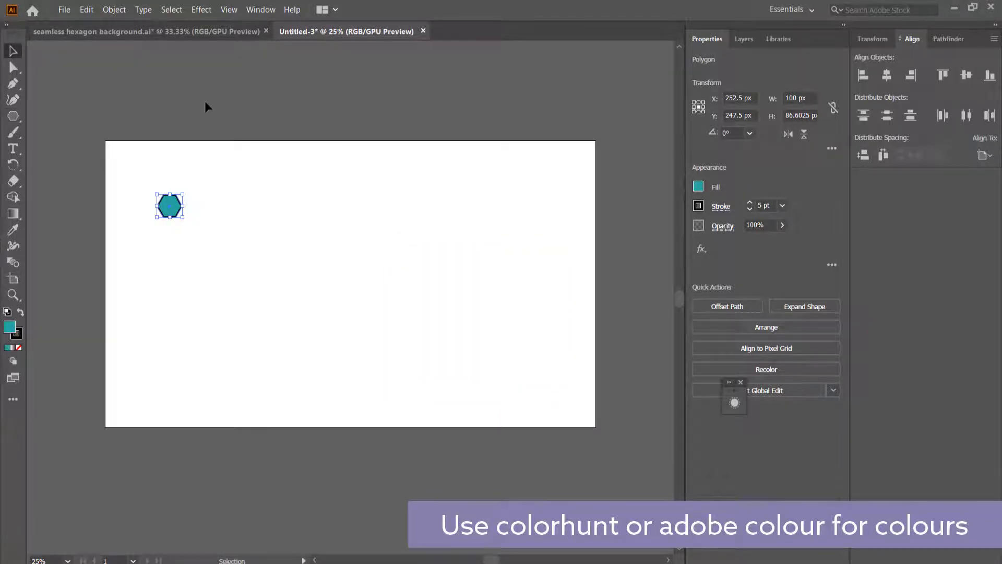
{"action": "left_click", "coordinate": [205, 107]}
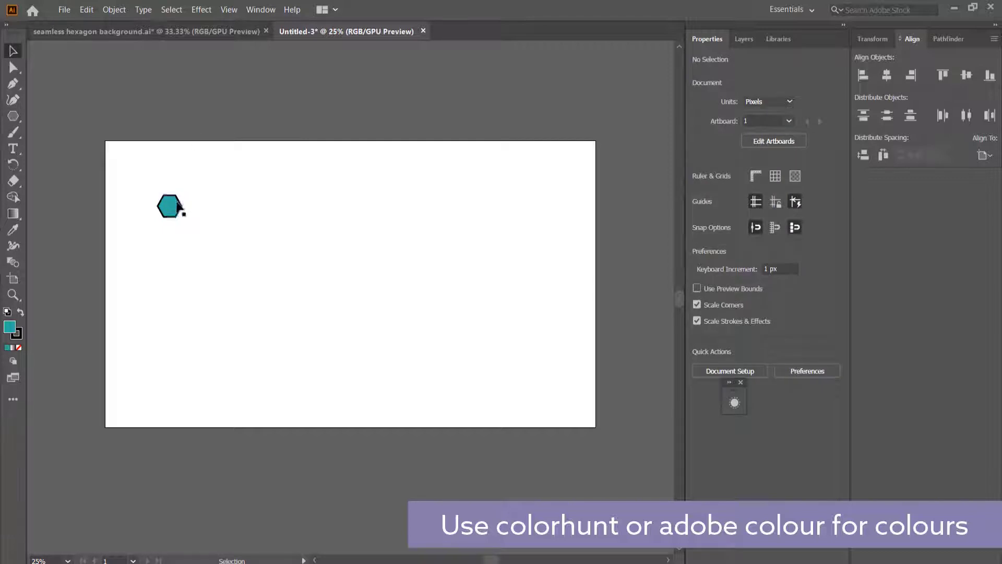
{"action": "left_click_drag", "start_coordinate": [176, 207], "coordinate": [112, 425]}
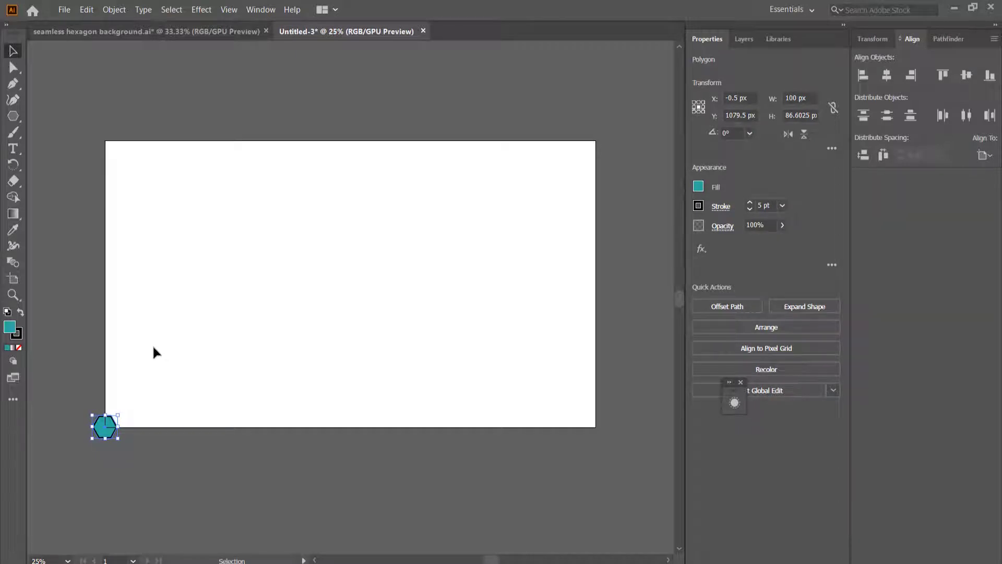
Add a Transform effect with Reflect Y, 70 px horizontal, -40.5 px vertical move and 23 copies.
{"action": "left_click", "coordinate": [200, 10]}
{"action": "mouse_move", "coordinate": [246, 130]}
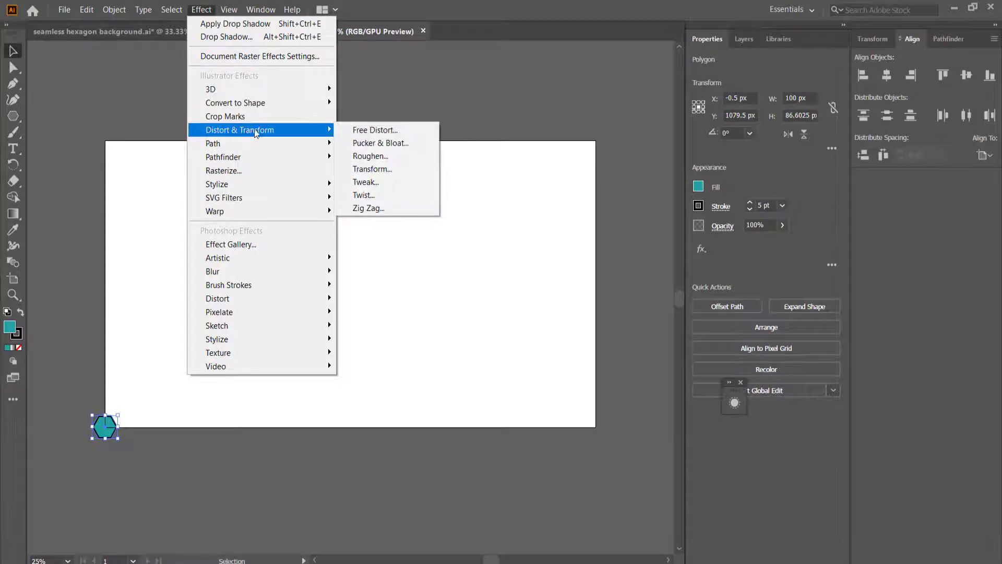
{"action": "left_click", "coordinate": [393, 168]}
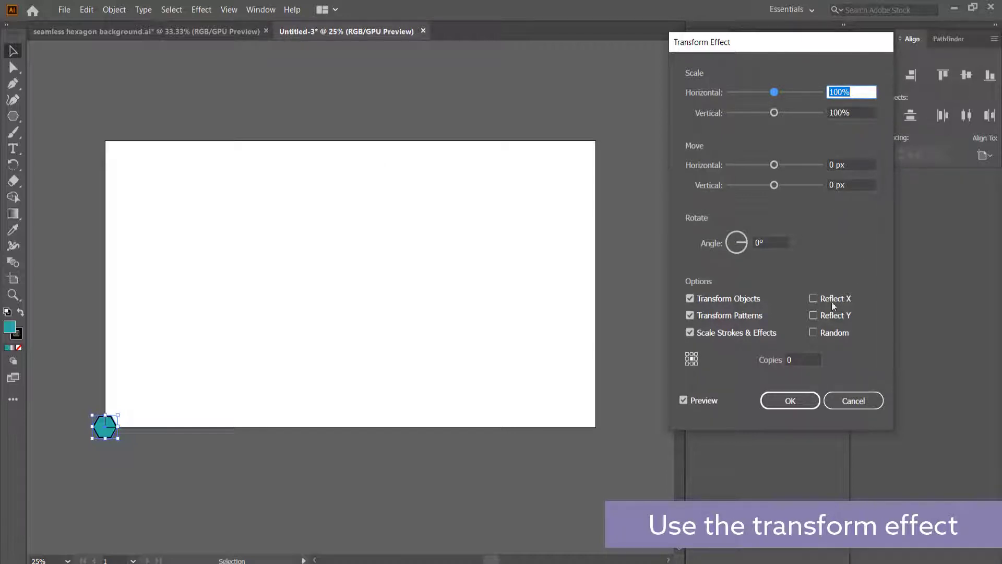
{"action": "left_click", "coordinate": [813, 316]}
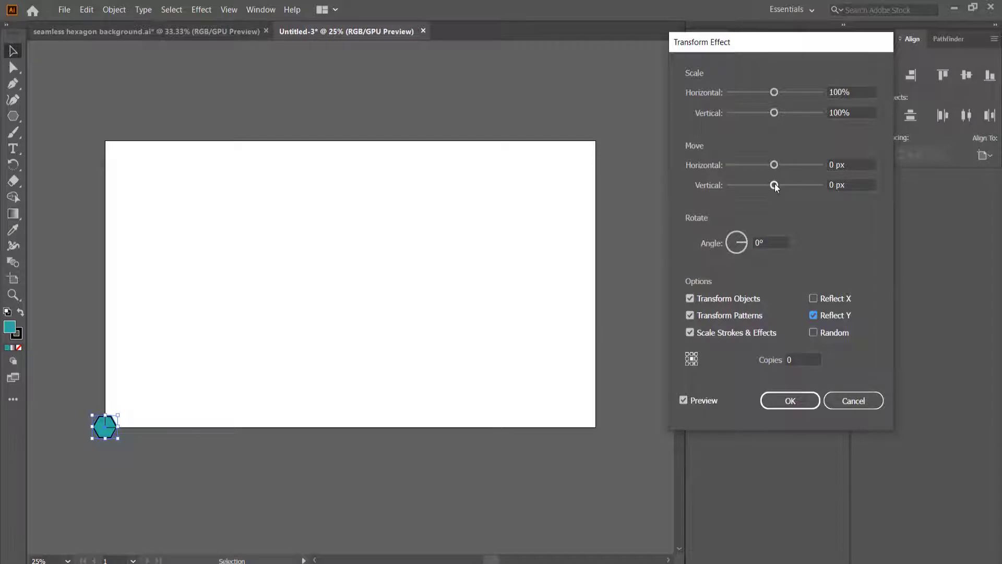
{"action": "left_click", "coordinate": [855, 164]}
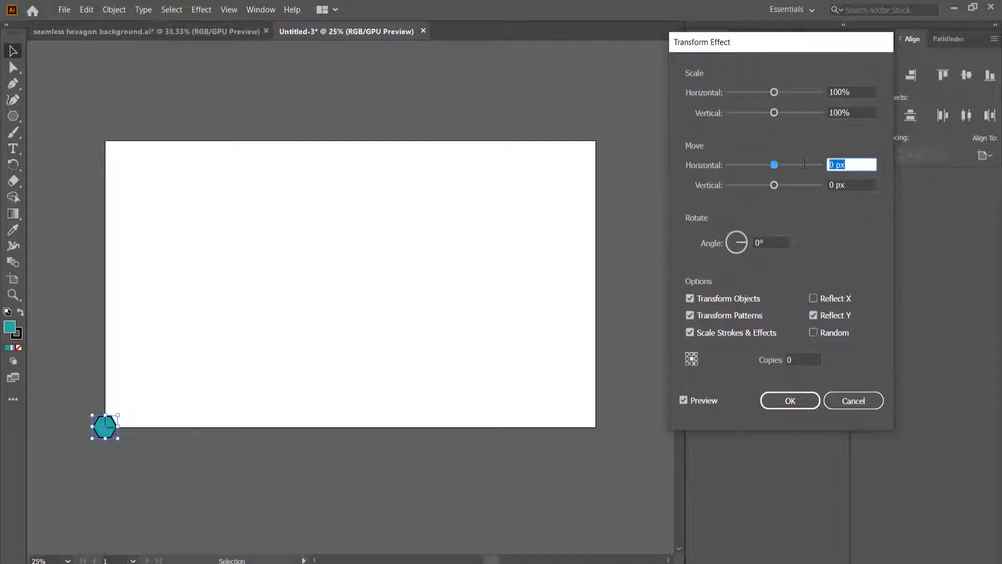
{"action": "type", "text": "70"}
{"action": "key", "text": "Tab"}
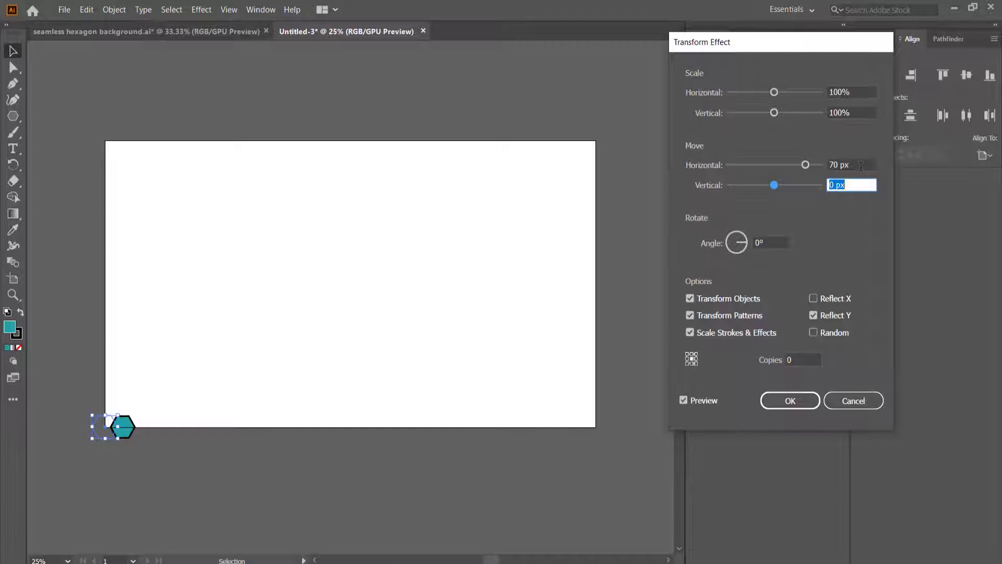
{"action": "type", "text": "-40.5"}
{"action": "key", "text": "Tab"}
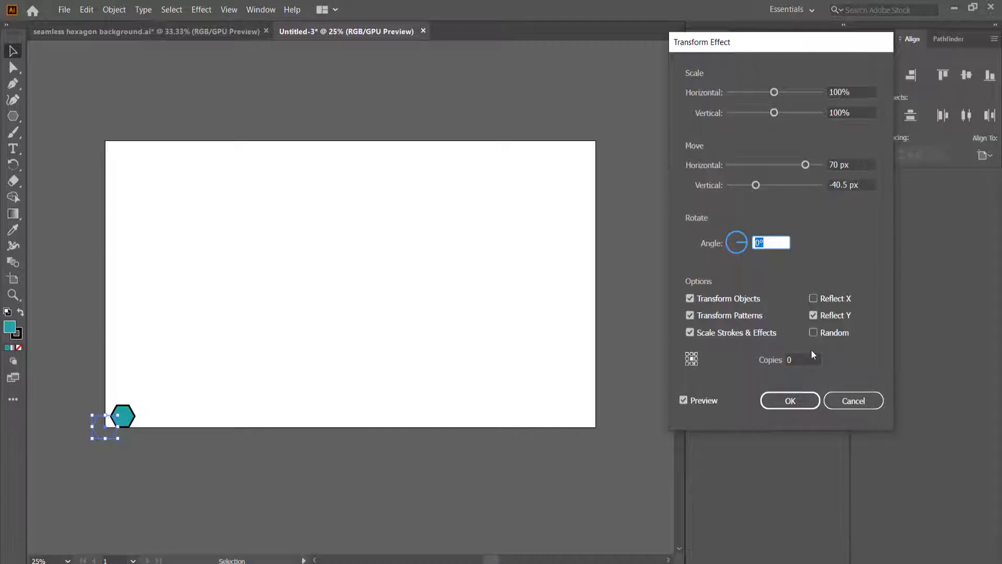
{"action": "key", "text": "Tab"}
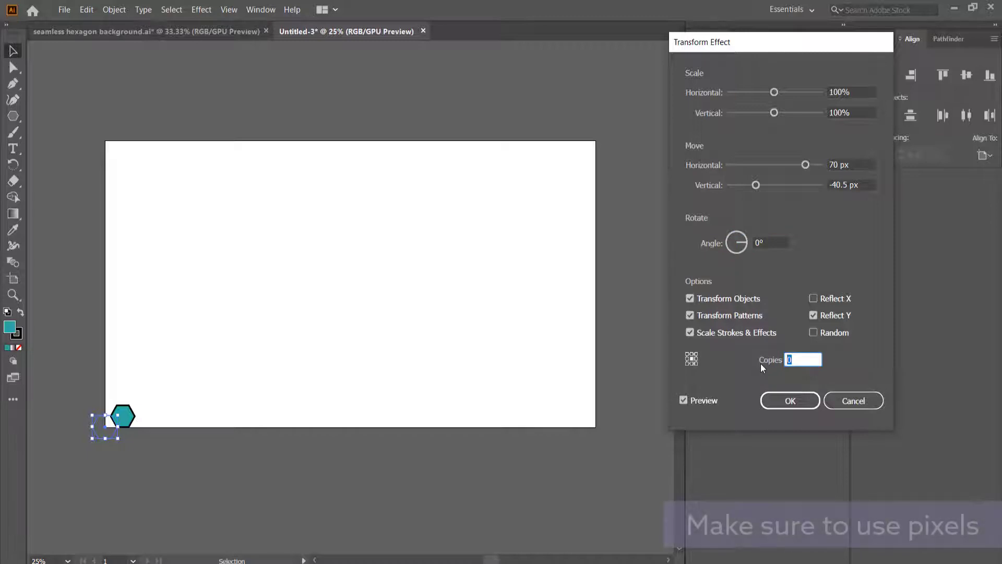
{"action": "type", "text": "23"}
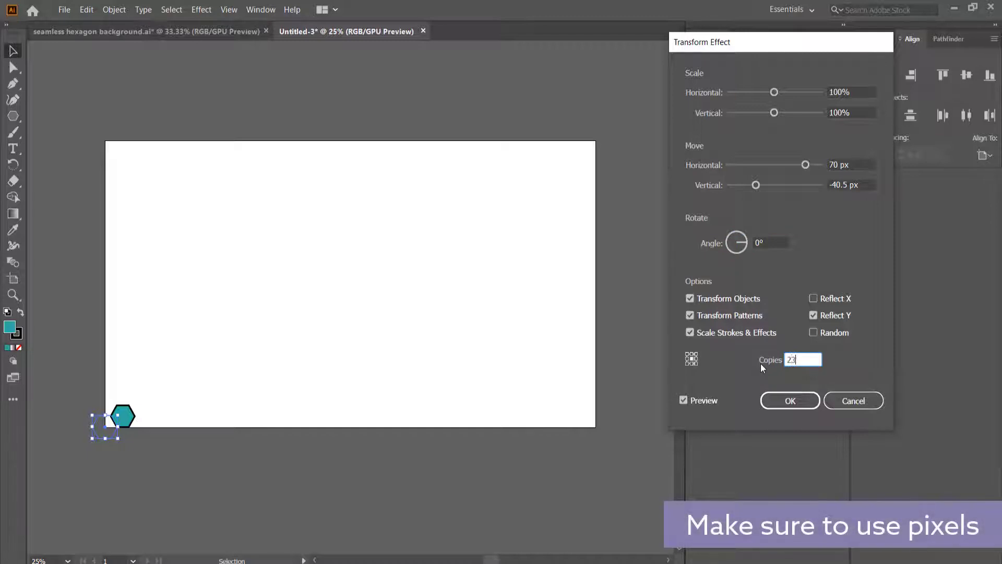
{"action": "key", "text": "Tab"}
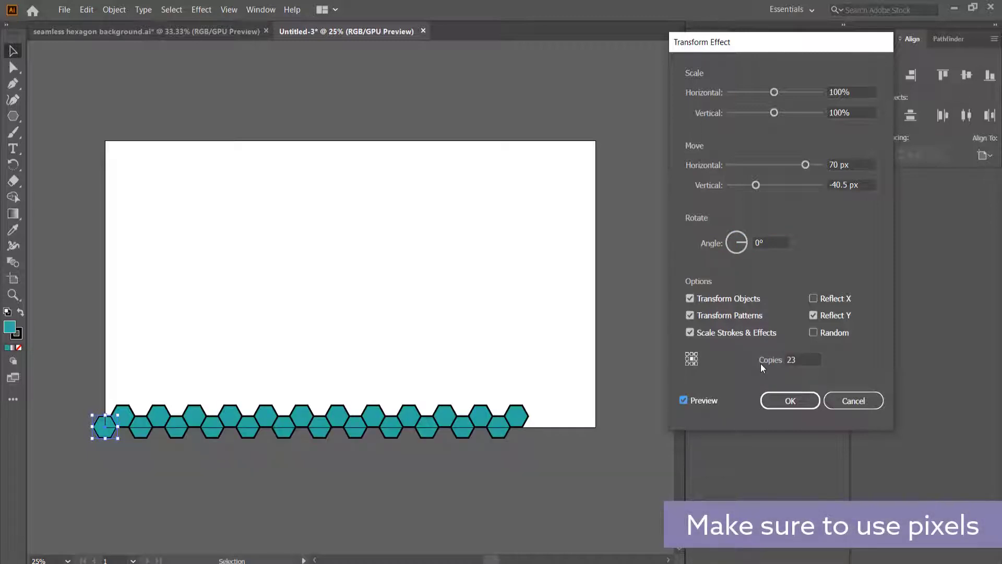
Raise the copy count to 27, then 28, so the row reaches the right edge.
{"action": "left_click", "coordinate": [803, 361]}
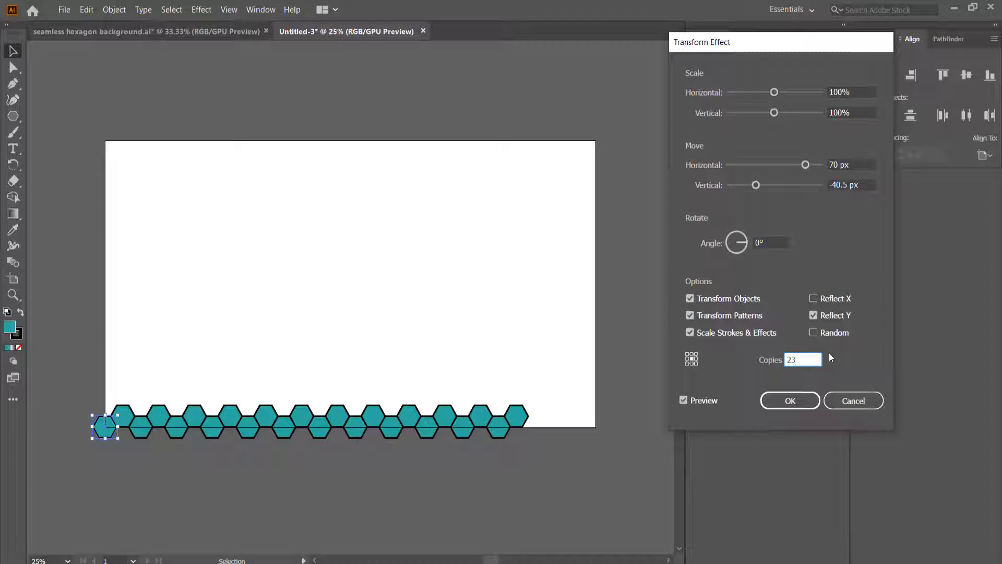
{"action": "key", "text": "BackSpace"}
{"action": "type", "text": "7"}
{"action": "key", "text": "Tab"}
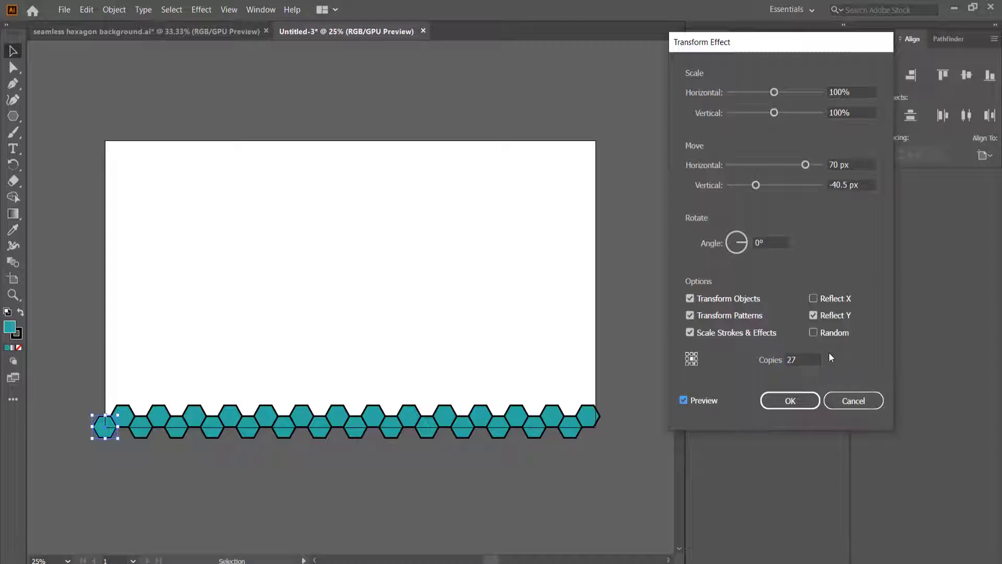
{"action": "left_click", "coordinate": [808, 357]}
{"action": "key", "text": "BackSpace"}
{"action": "type", "text": "8"}
{"action": "key", "text": "Tab"}
Apply the Transform effect and deselect to view the hexagon row.
{"action": "left_click", "coordinate": [794, 400]}
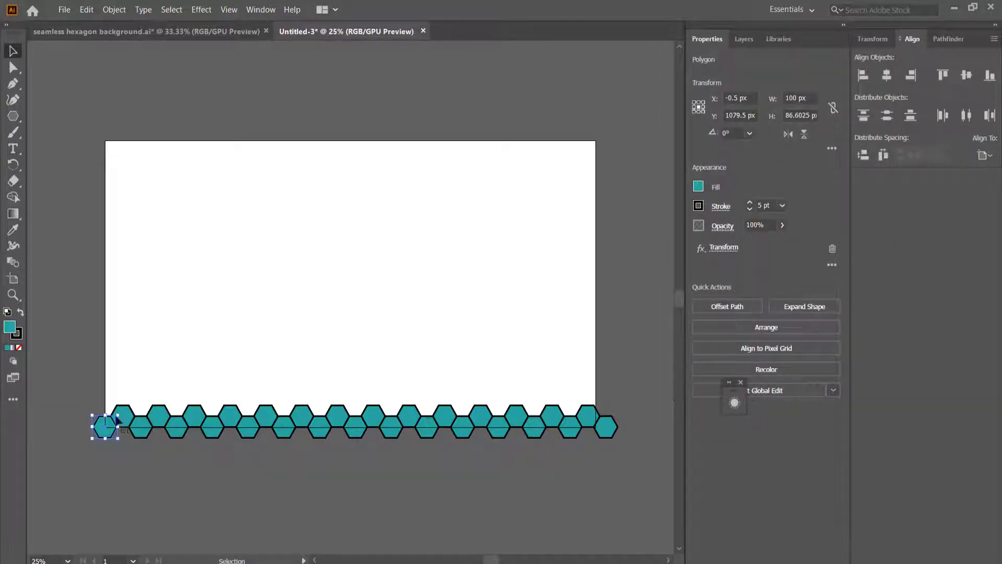
{"action": "scroll", "coordinate": [102, 427], "scroll_direction": "up", "scroll_amount": 7}
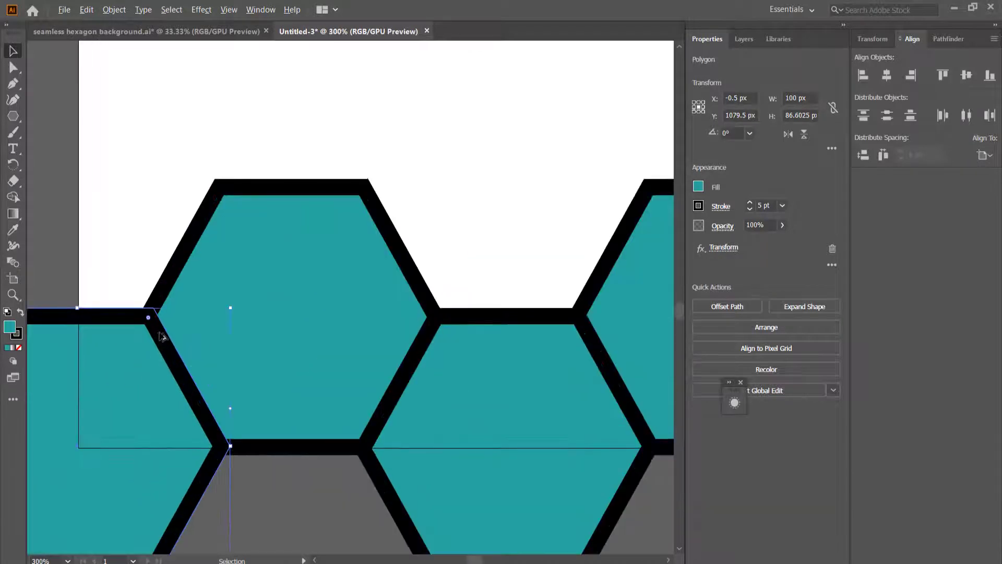
{"action": "left_click", "coordinate": [268, 495]}
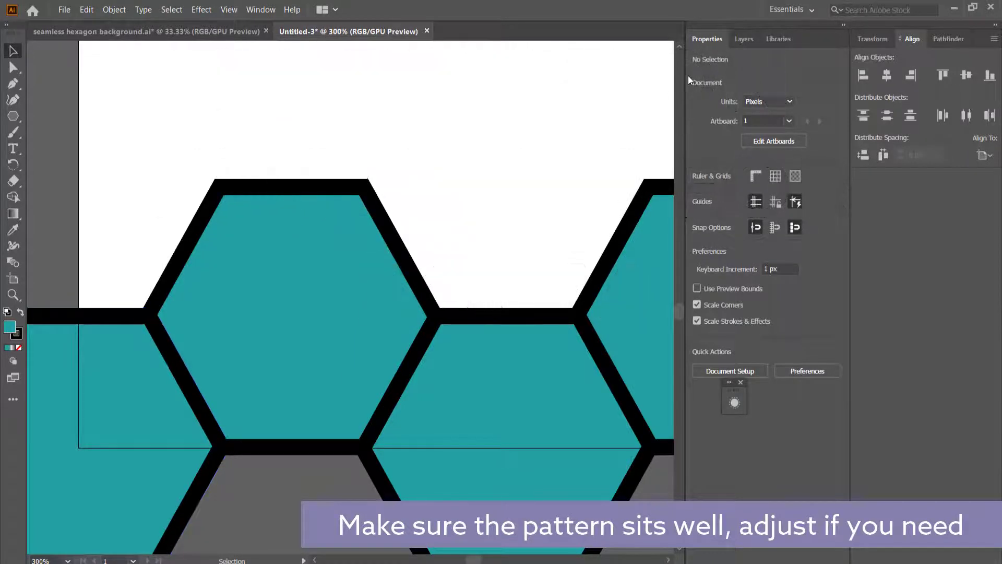
Reselect the row, recheck its Transform settings, and zoom out to see the full row.
{"action": "left_click", "coordinate": [147, 409]}
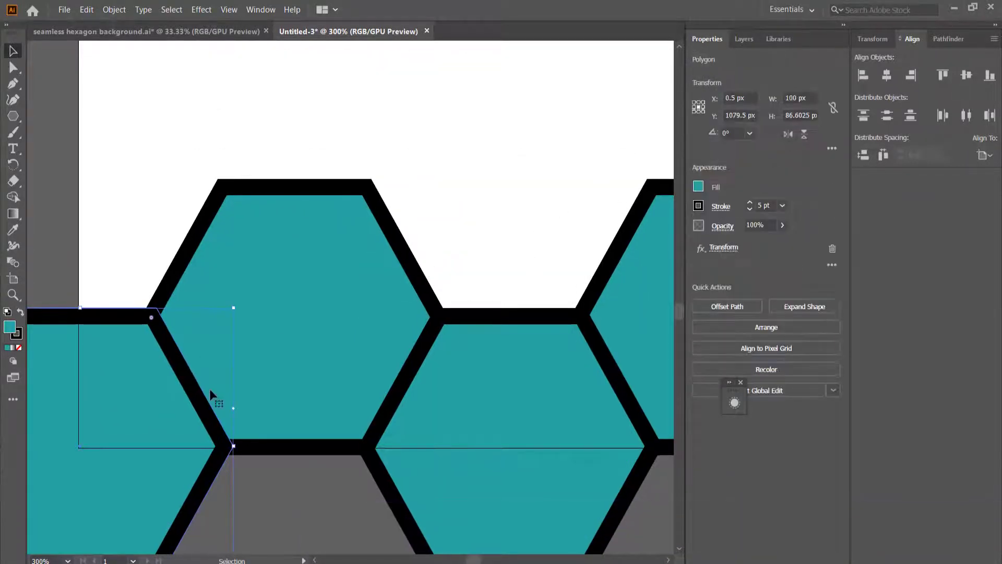
{"action": "left_click", "coordinate": [724, 247]}
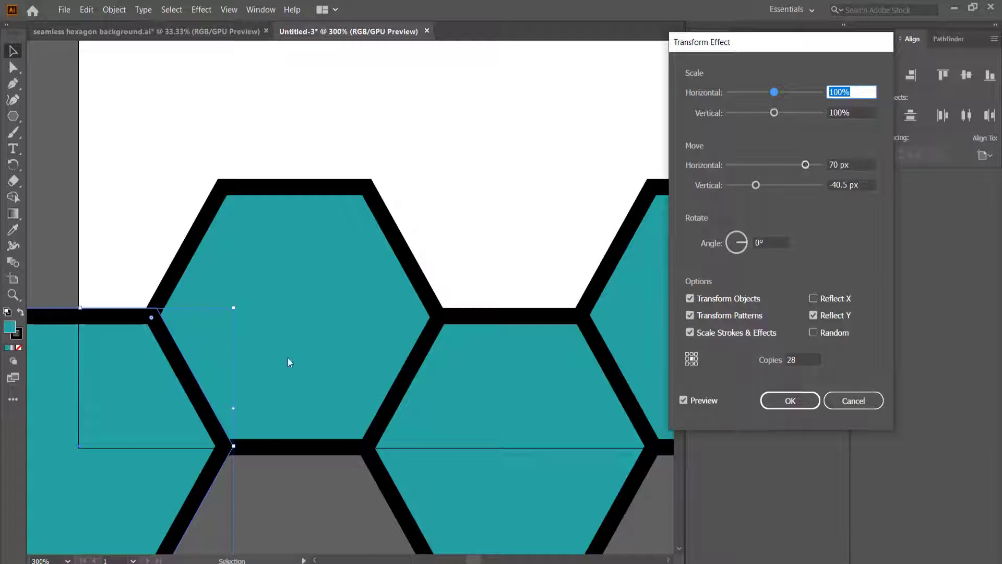
{"action": "left_click", "coordinate": [789, 400]}
{"action": "scroll", "coordinate": [423, 250], "scroll_direction": "down", "scroll_amount": 2}
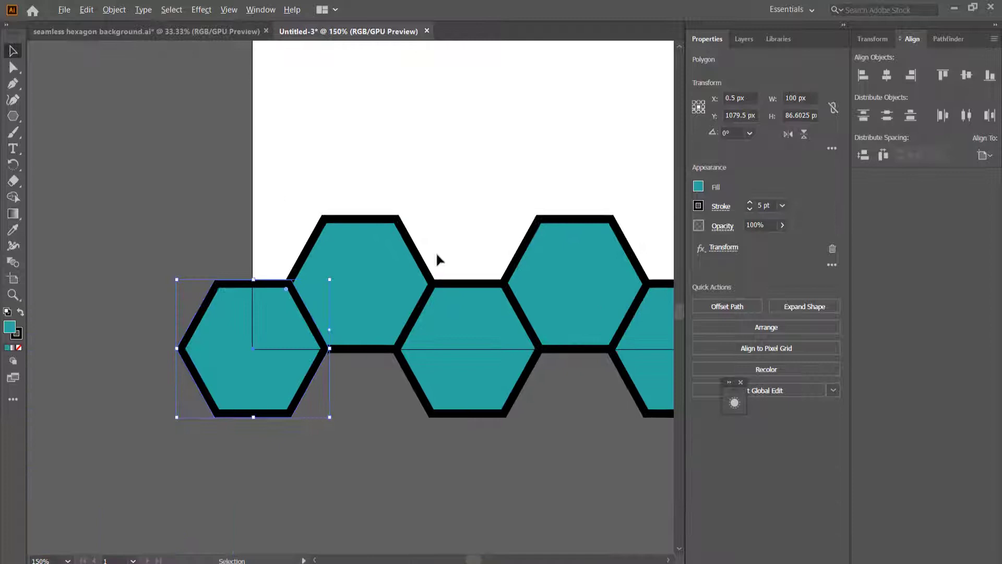
{"action": "scroll", "coordinate": [436, 252], "scroll_direction": "down", "scroll_amount": 3}
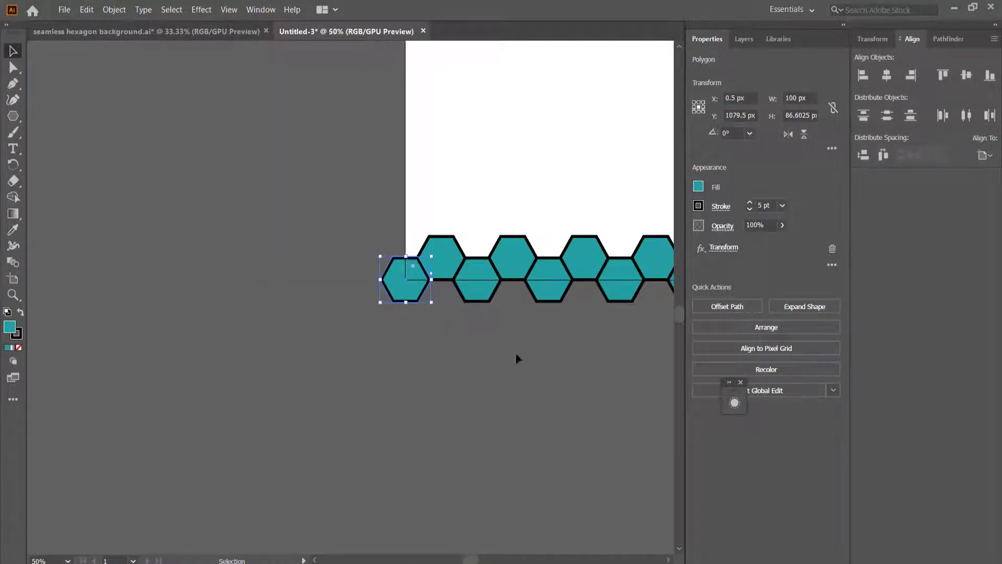
{"action": "mouse_move", "coordinate": [469, 559]}
{"action": "left_mouse_down"}
{"action": "mouse_move", "coordinate": [493, 558]}
{"action": "mouse_move", "coordinate": [475, 557]}
{"action": "left_mouse_up"}
{"action": "scroll", "coordinate": [418, 181], "scroll_direction": "up", "scroll_amount": 3}
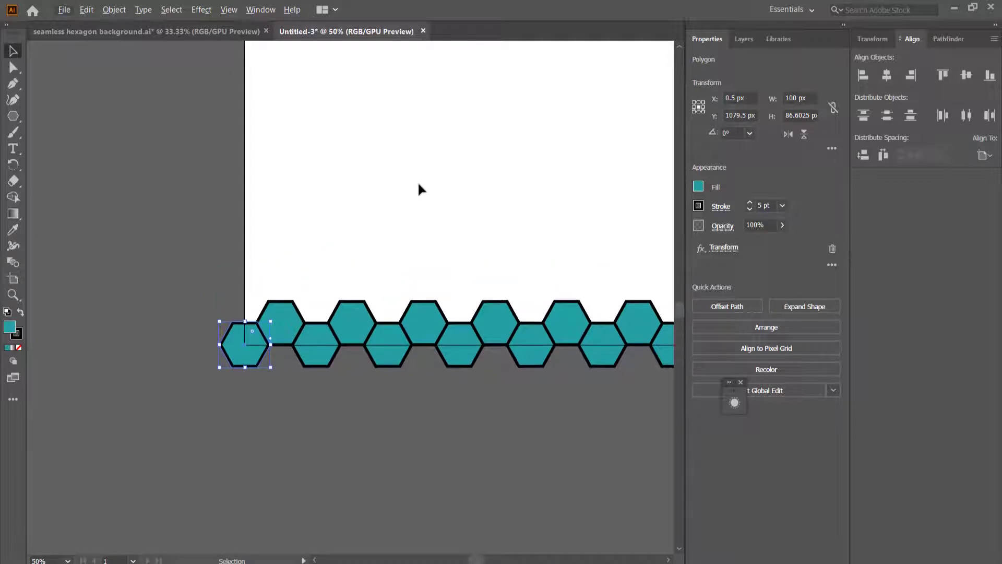
{"action": "scroll", "coordinate": [417, 181], "scroll_direction": "down", "scroll_amount": 1}
{"action": "scroll", "coordinate": [522, 193], "scroll_direction": "up", "scroll_amount": 5}
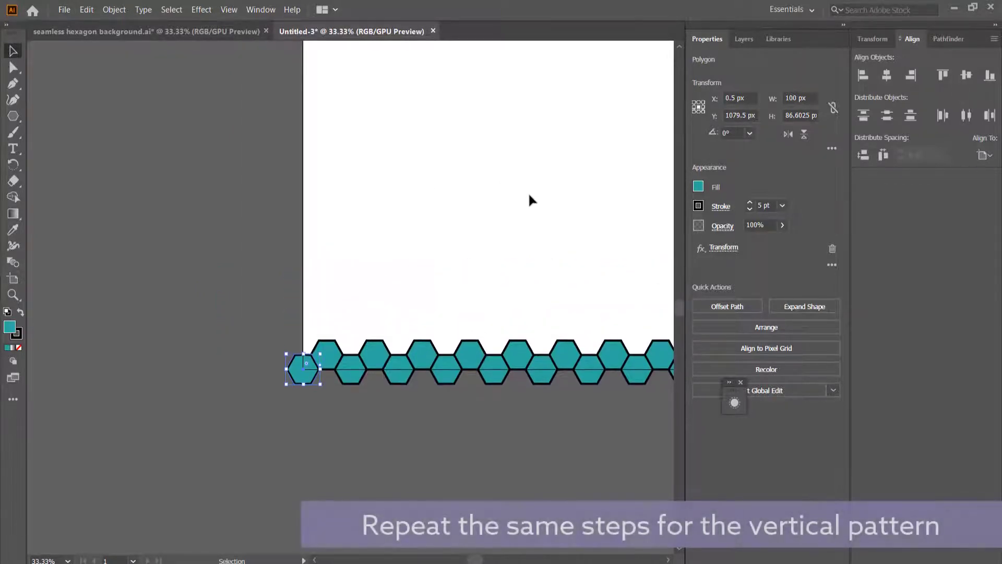
{"action": "scroll", "coordinate": [518, 160], "scroll_direction": "up", "scroll_amount": 4}
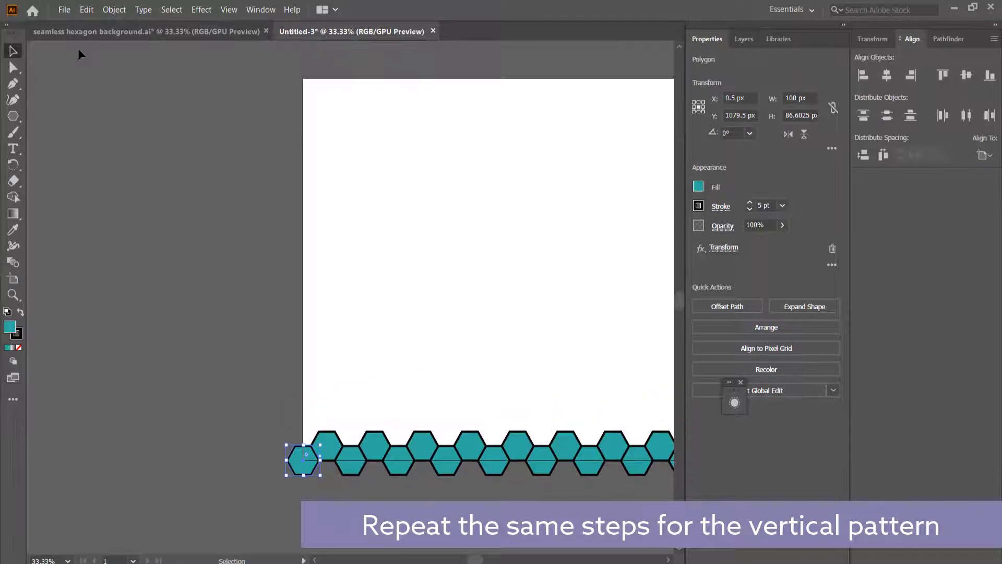
Add a second, separate Transform effect to the hexagon row.
{"action": "left_click", "coordinate": [170, 11]}
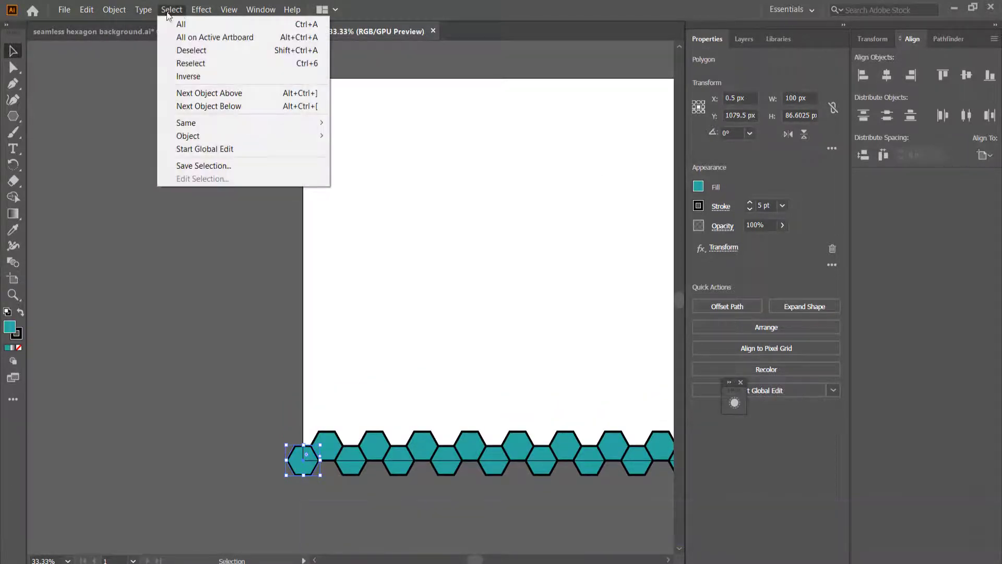
{"action": "mouse_move", "coordinate": [114, 10]}
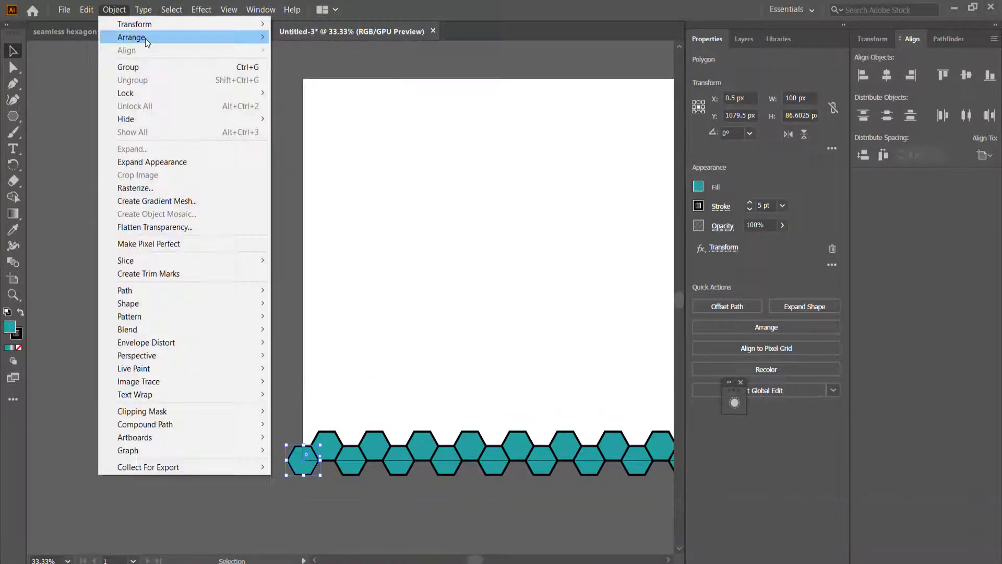
{"action": "left_click", "coordinate": [299, 461]}
{"action": "left_click", "coordinate": [114, 9]}
{"action": "mouse_move", "coordinate": [160, 15]}
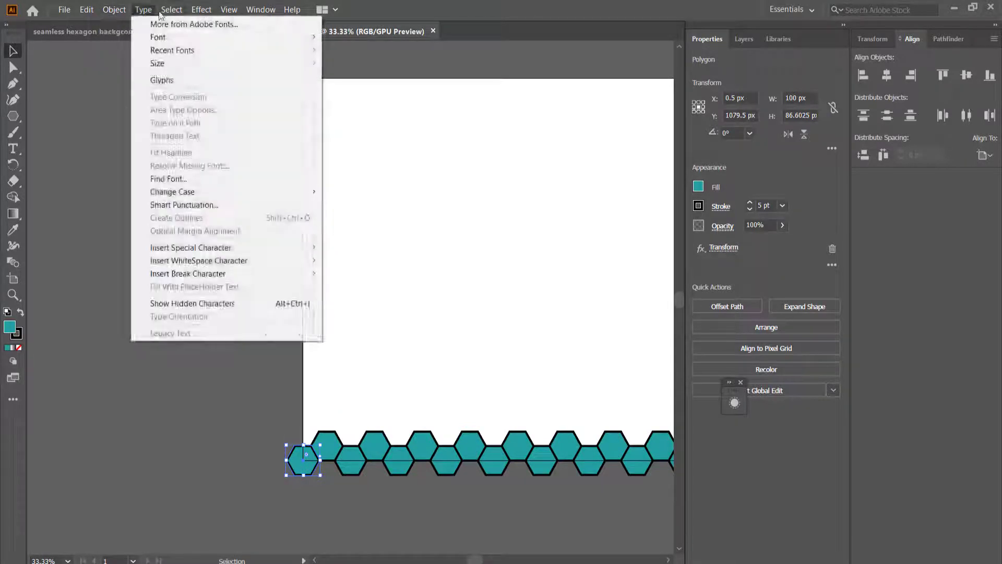
{"action": "mouse_move", "coordinate": [201, 11]}
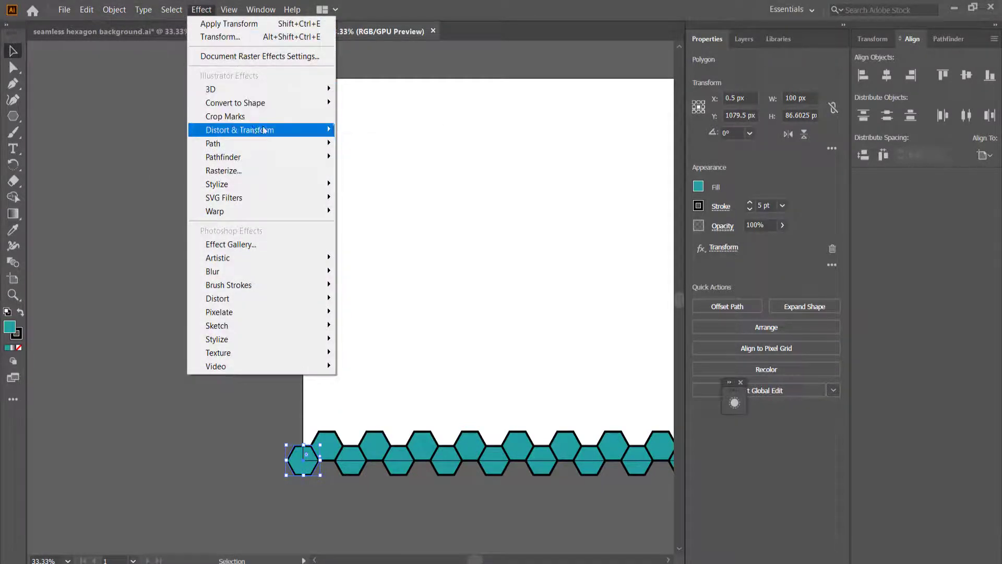
{"action": "mouse_move", "coordinate": [264, 130]}
{"action": "left_click", "coordinate": [385, 168]}
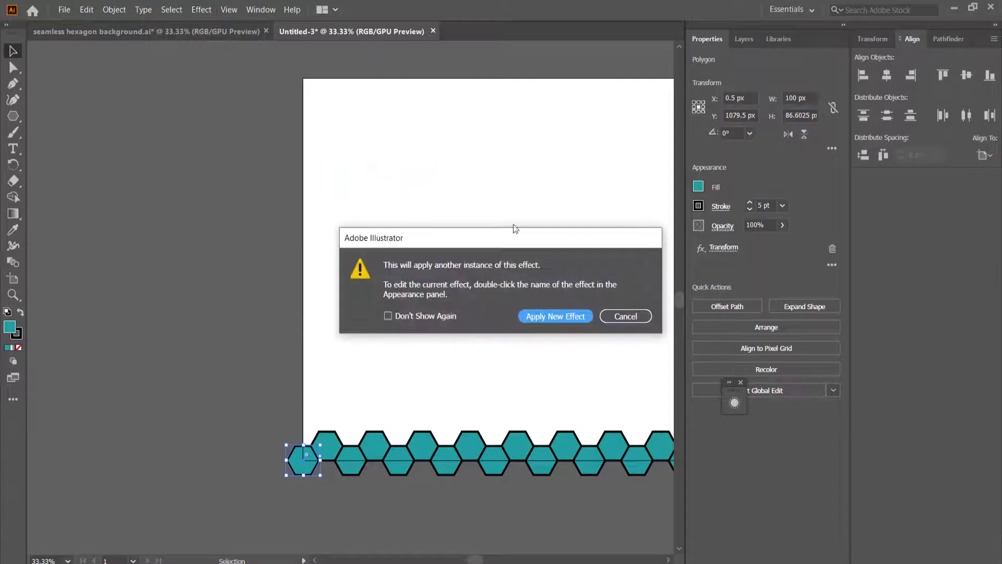
{"action": "left_click", "coordinate": [553, 316]}
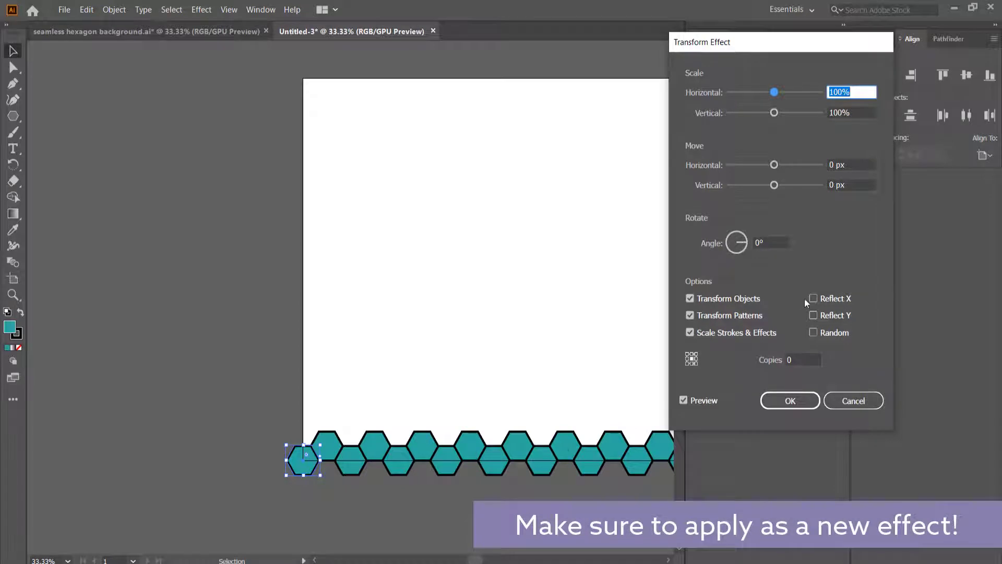
Set the new effect's vertical move to -80 px with 18 copies.
{"action": "left_click", "coordinate": [796, 358]}
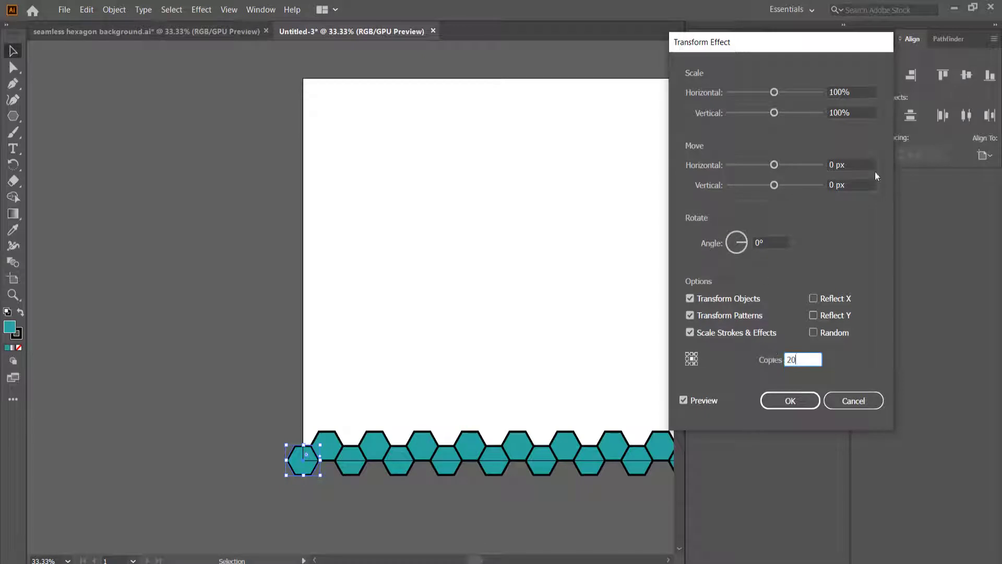
{"action": "left_click", "coordinate": [868, 185]}
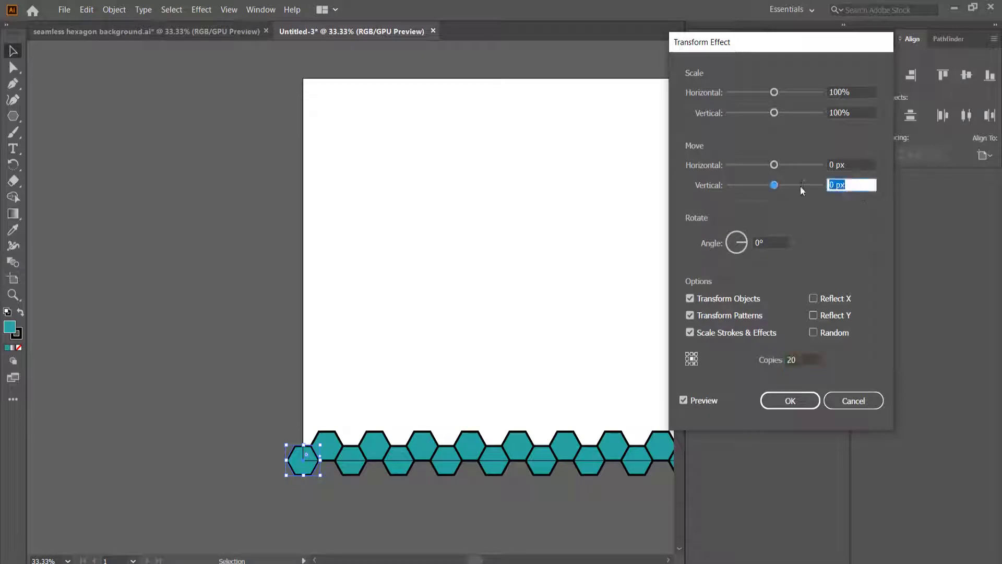
{"action": "type", "text": "-80"}
{"action": "key", "text": "Tab"}
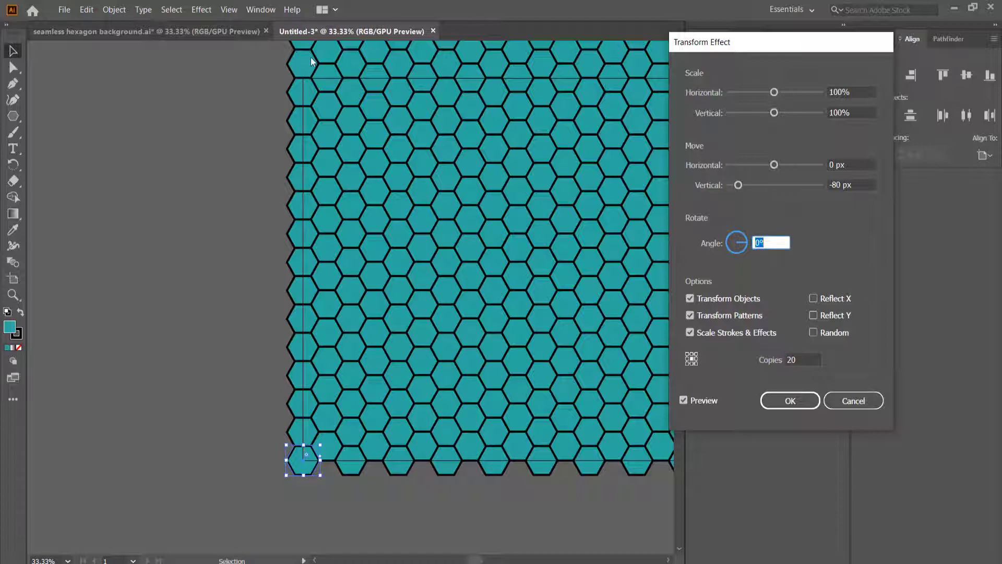
{"action": "left_click_drag", "start_coordinate": [812, 359], "coordinate": [777, 360]}
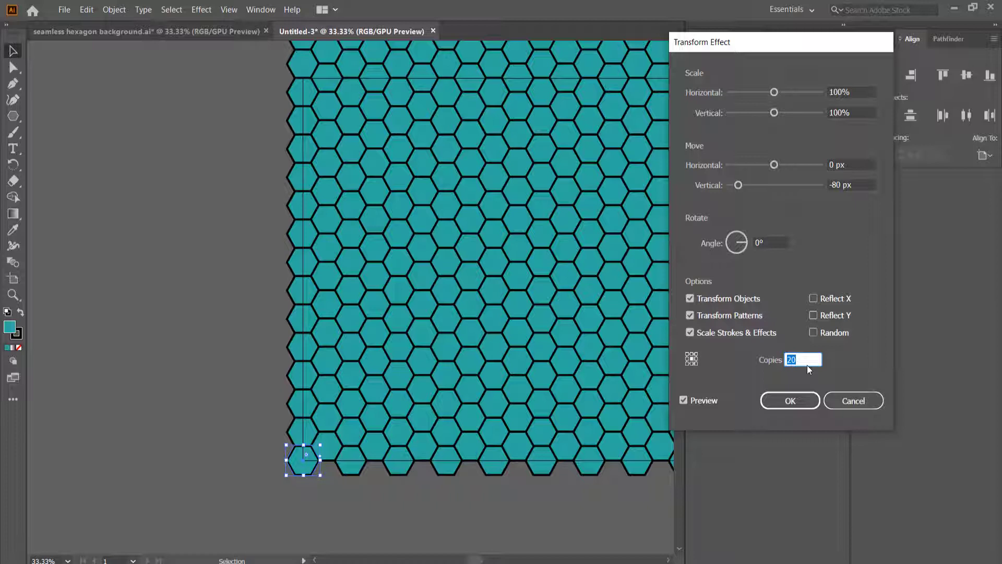
{"action": "type", "text": "18"}
{"action": "key", "text": "Tab"}
Reduce the copies to 17 and apply the vertical repeat.
{"action": "left_click", "coordinate": [806, 359]}
{"action": "key", "text": "BackSpace"}
{"action": "type", "text": "7"}
{"action": "key", "text": "Return"}
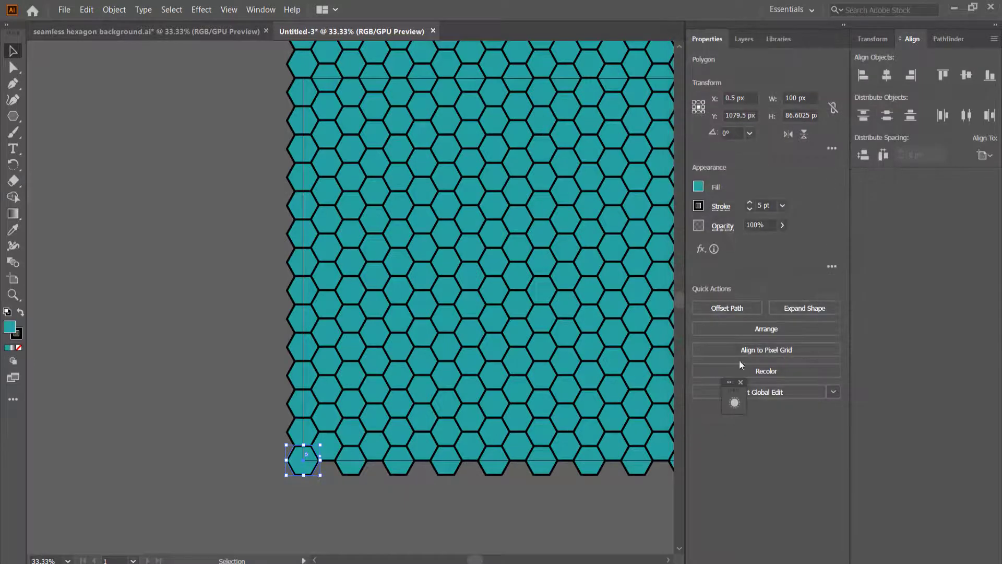
{"action": "scroll", "coordinate": [450, 245], "scroll_direction": "up", "scroll_amount": 3}
{"action": "scroll", "coordinate": [449, 243], "scroll_direction": "down", "scroll_amount": 1}
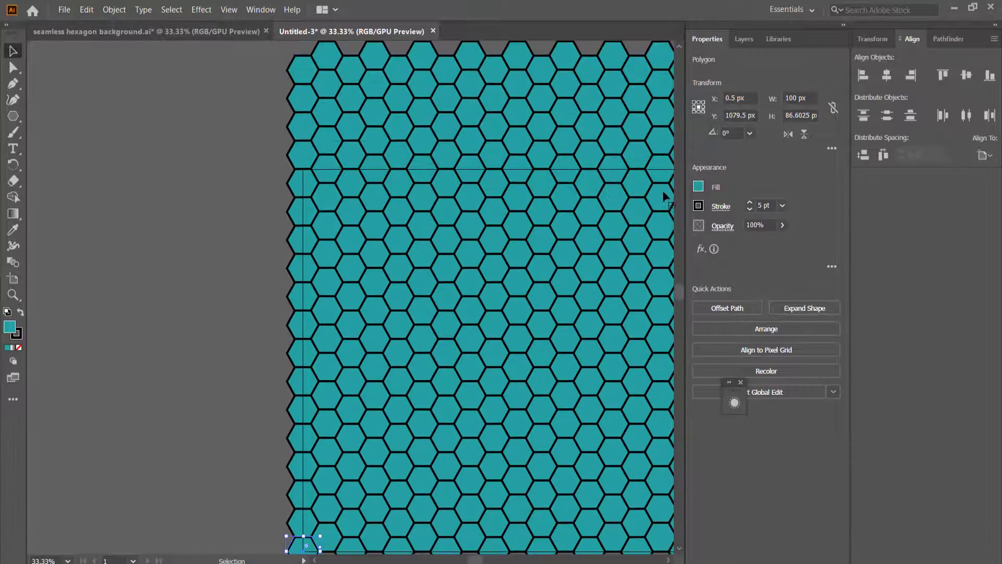
{"action": "scroll", "coordinate": [573, 267], "scroll_direction": "down", "scroll_amount": 1}
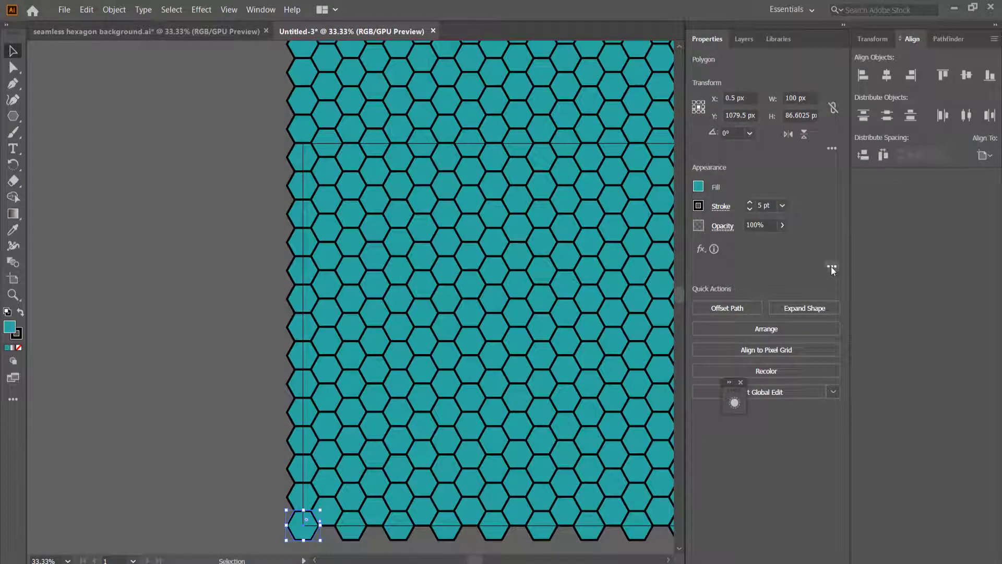
Edit the second Transform effect in the Appearance panel to 14 copies, then deselect.
{"action": "left_click", "coordinate": [830, 266]}
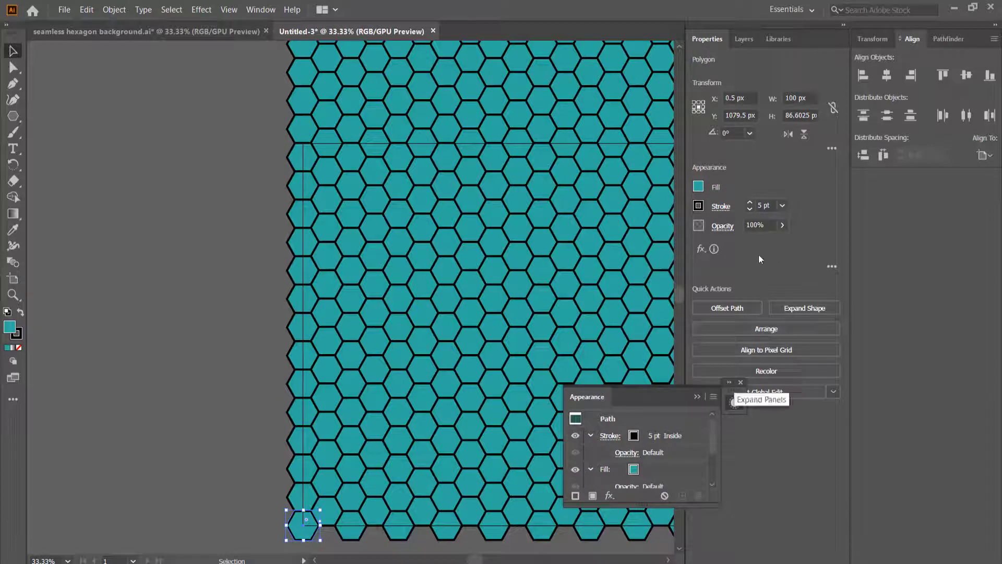
{"action": "mouse_move", "coordinate": [711, 435]}
{"action": "left_mouse_down"}
{"action": "mouse_move", "coordinate": [712, 456]}
{"action": "mouse_move", "coordinate": [667, 473]}
{"action": "left_mouse_up"}
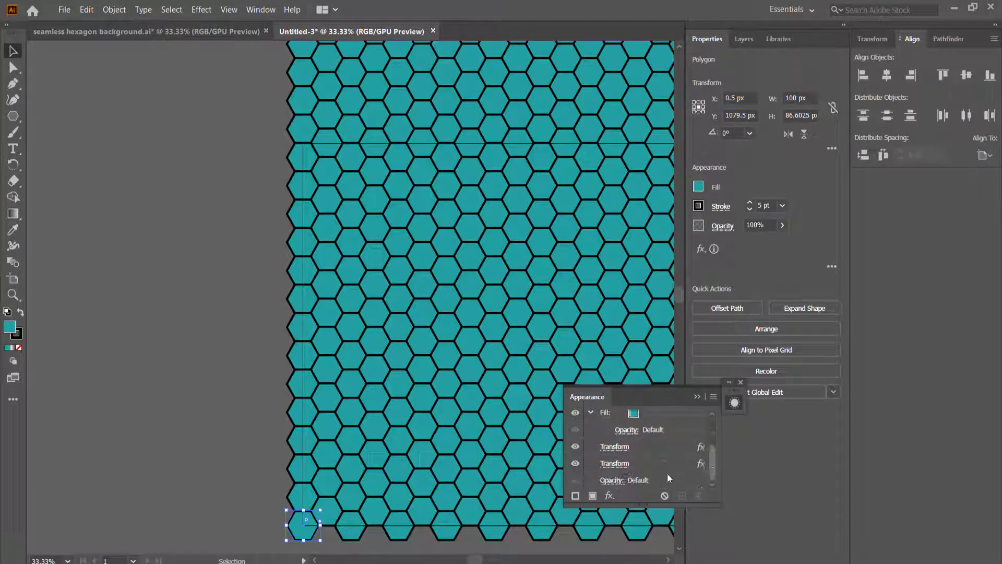
{"action": "left_click", "coordinate": [612, 464]}
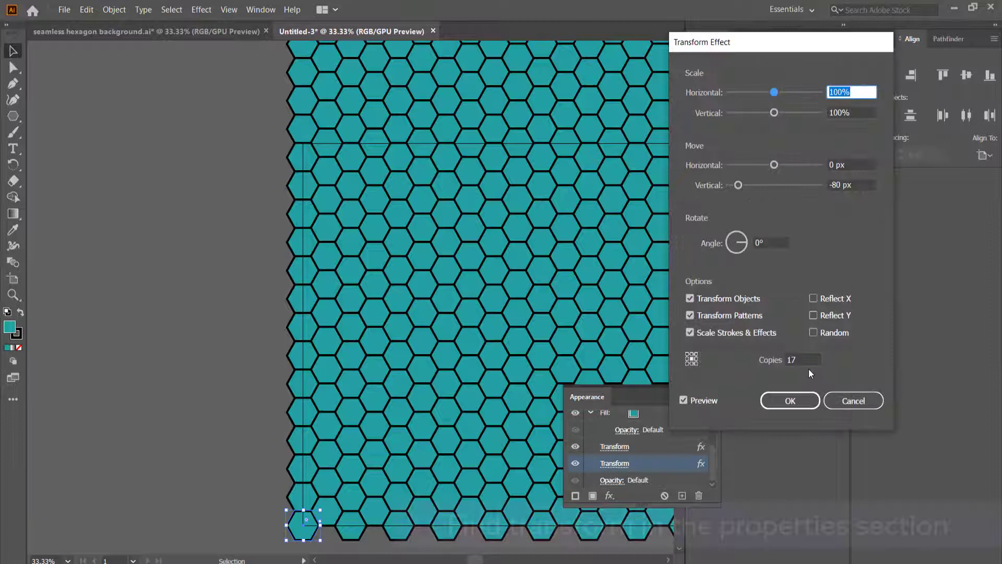
{"action": "left_click", "coordinate": [803, 359]}
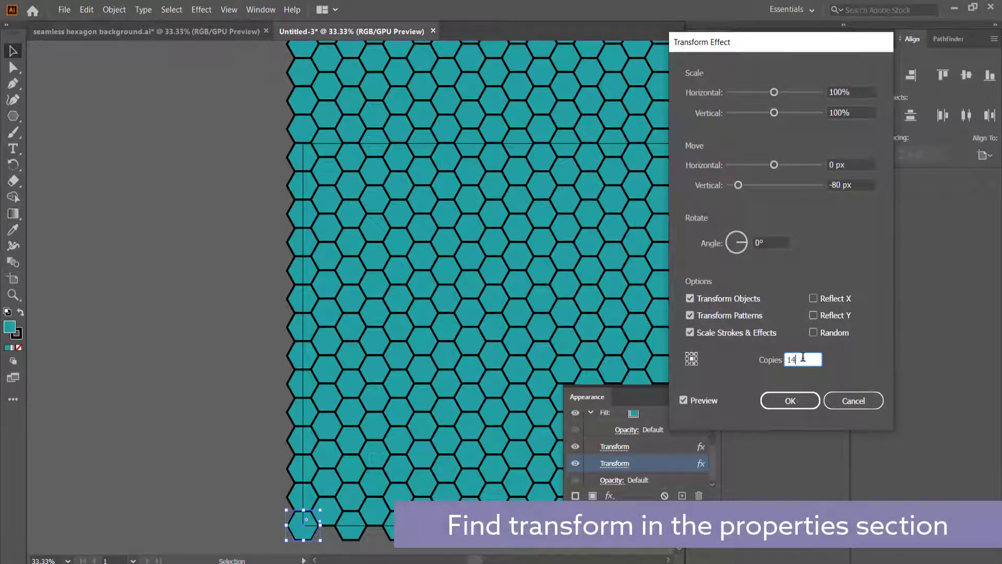
{"action": "type", "text": "14"}
{"action": "left_click", "coordinate": [789, 400]}
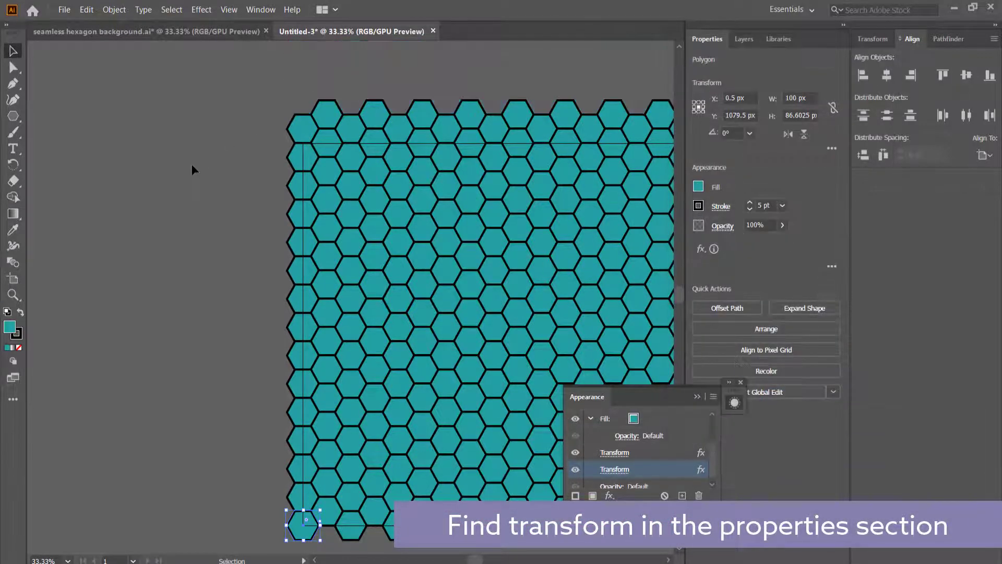
{"action": "left_click", "coordinate": [186, 187]}
{"action": "scroll", "coordinate": [186, 187], "scroll_direction": "down", "scroll_amount": 1}
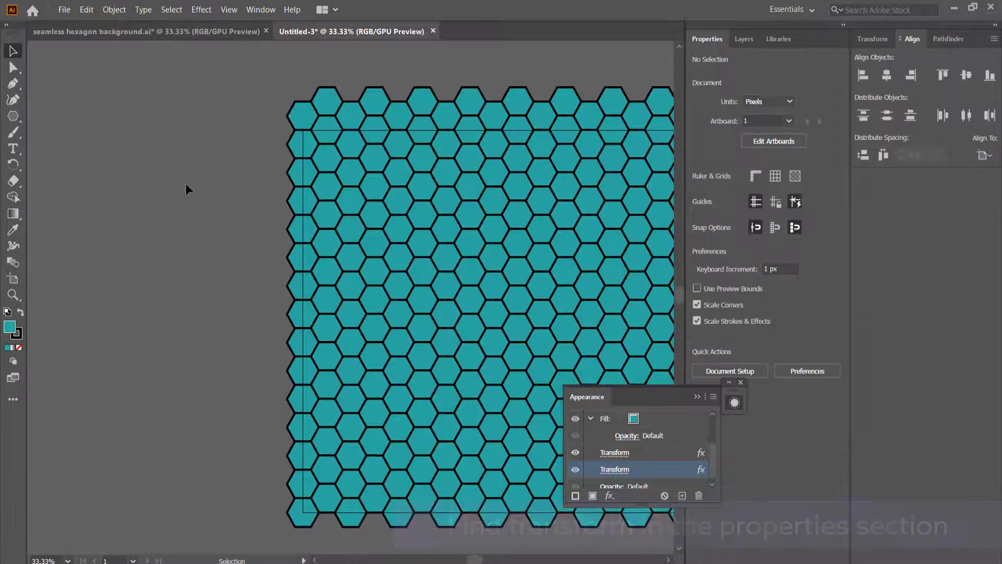
{"action": "scroll", "coordinate": [185, 183], "scroll_direction": "down", "scroll_amount": 2}
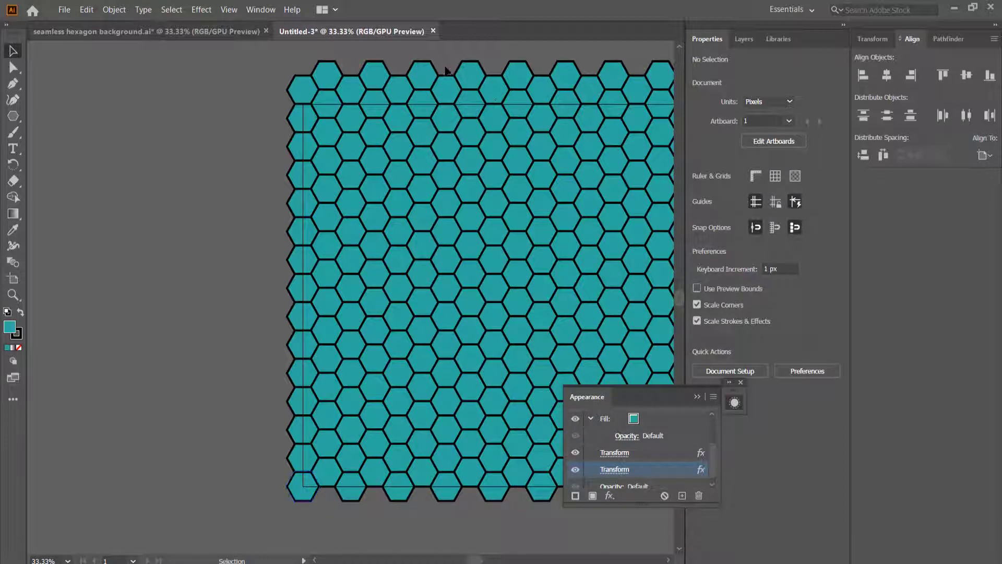
{"action": "left_click", "coordinate": [698, 397]}
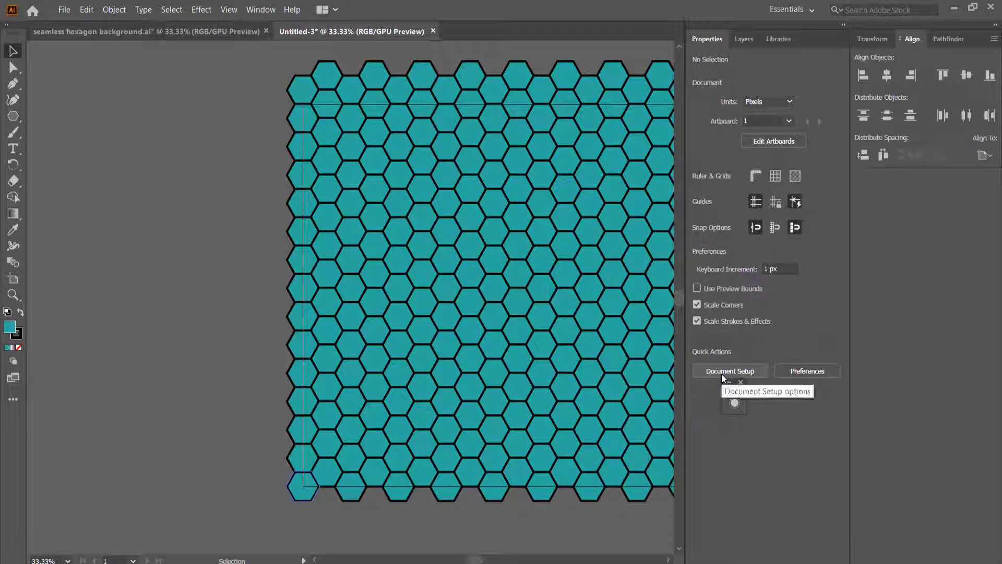
Select the hexagon pattern and expand its appearance into real shapes.
{"action": "left_click", "coordinate": [744, 40]}
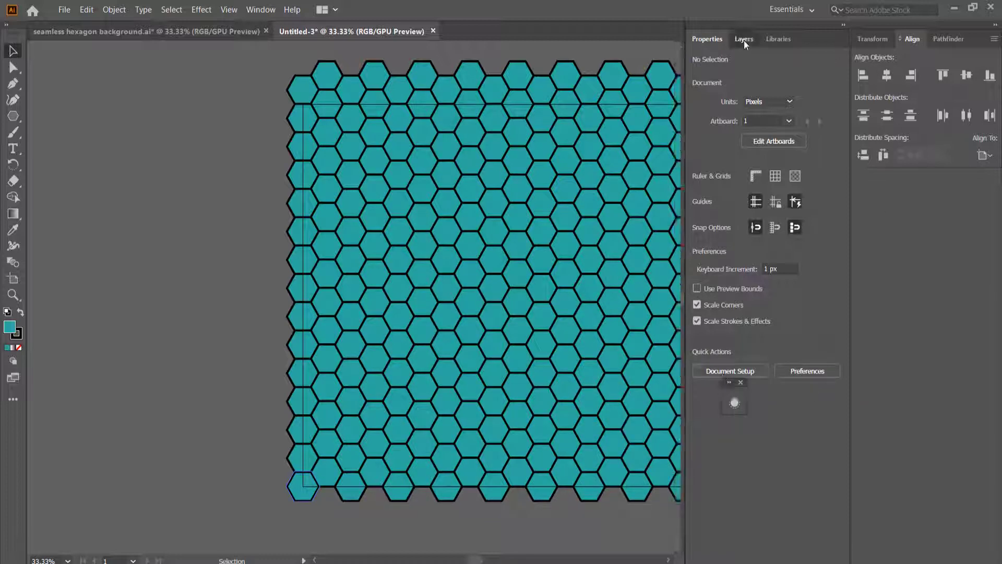
{"action": "left_click", "coordinate": [305, 493]}
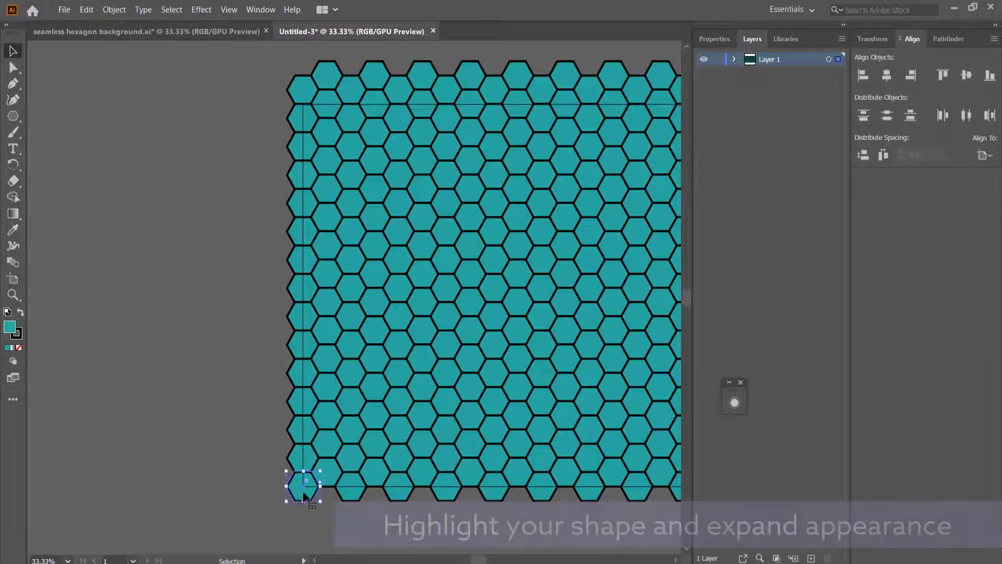
{"action": "left_click", "coordinate": [114, 9]}
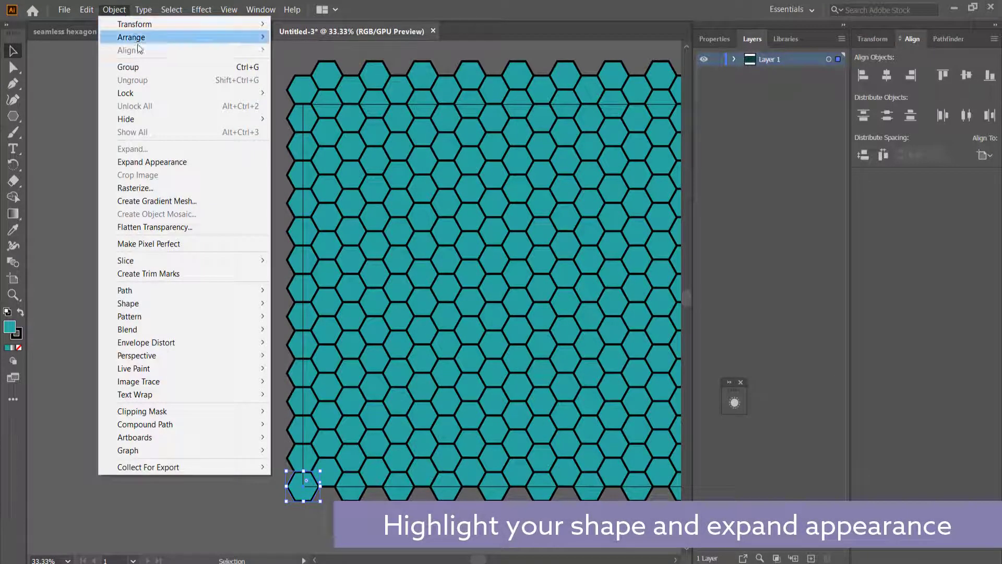
{"action": "left_click", "coordinate": [177, 164]}
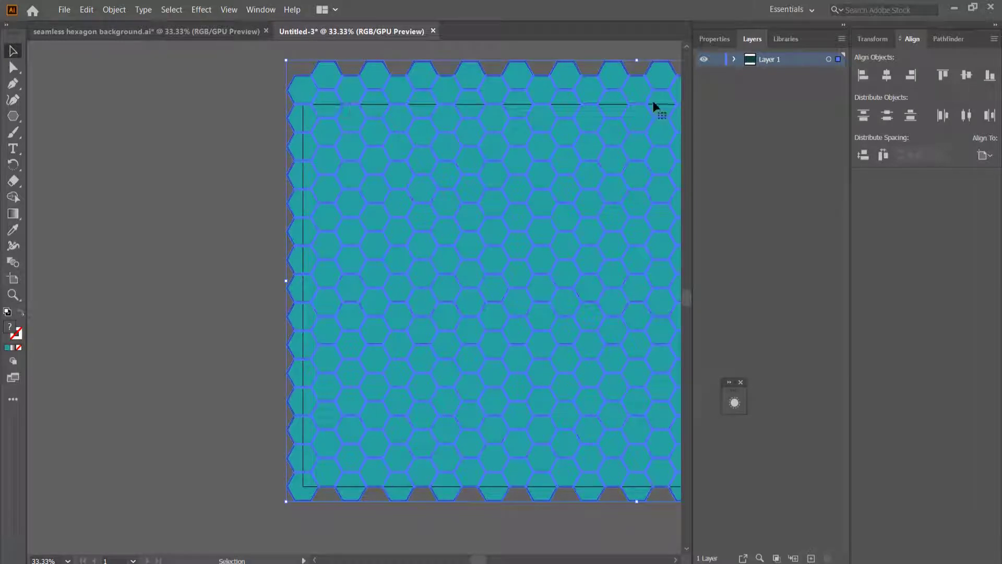
Ungroup the pattern repeatedly until no groups remain.
{"action": "left_click", "coordinate": [118, 10]}
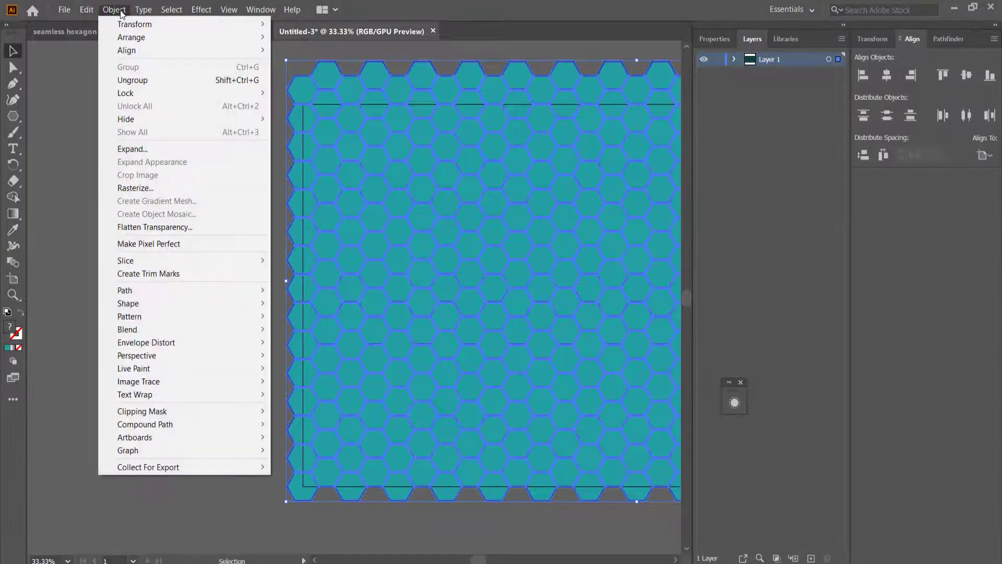
{"action": "left_click", "coordinate": [164, 81]}
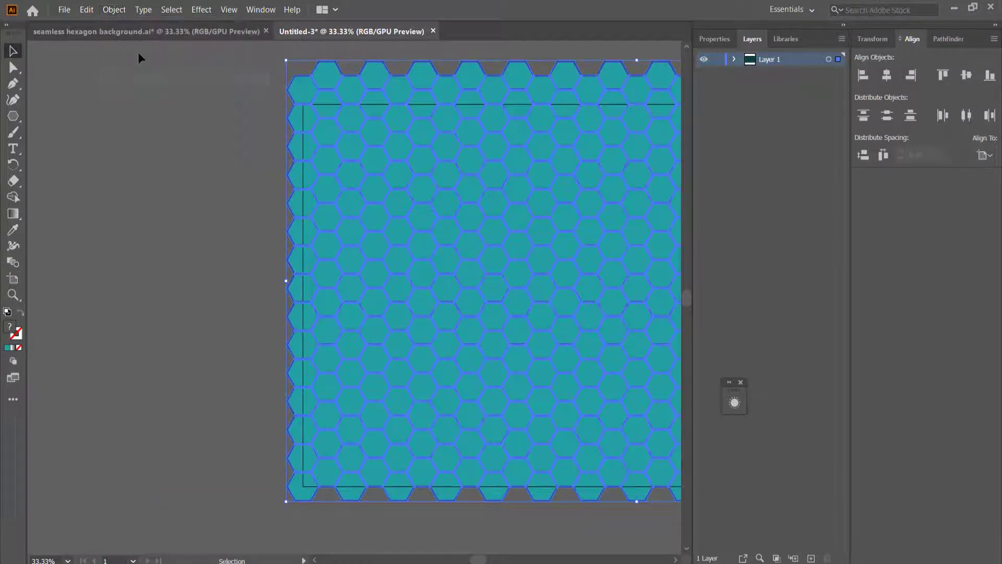
{"action": "left_click", "coordinate": [115, 11]}
{"action": "left_click", "coordinate": [148, 80]}
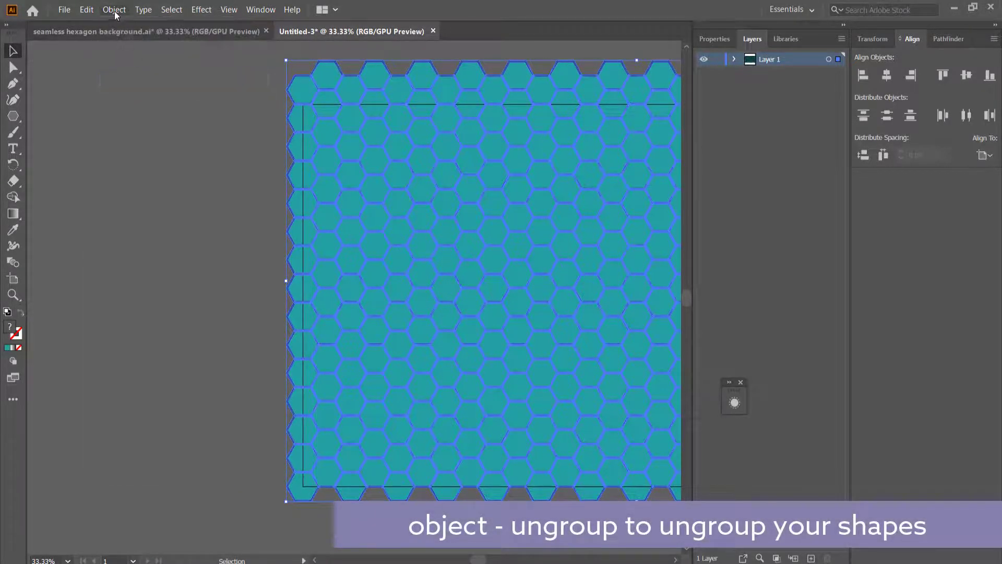
{"action": "left_click", "coordinate": [114, 11]}
{"action": "left_click", "coordinate": [157, 81]}
{"action": "left_click", "coordinate": [114, 10]}
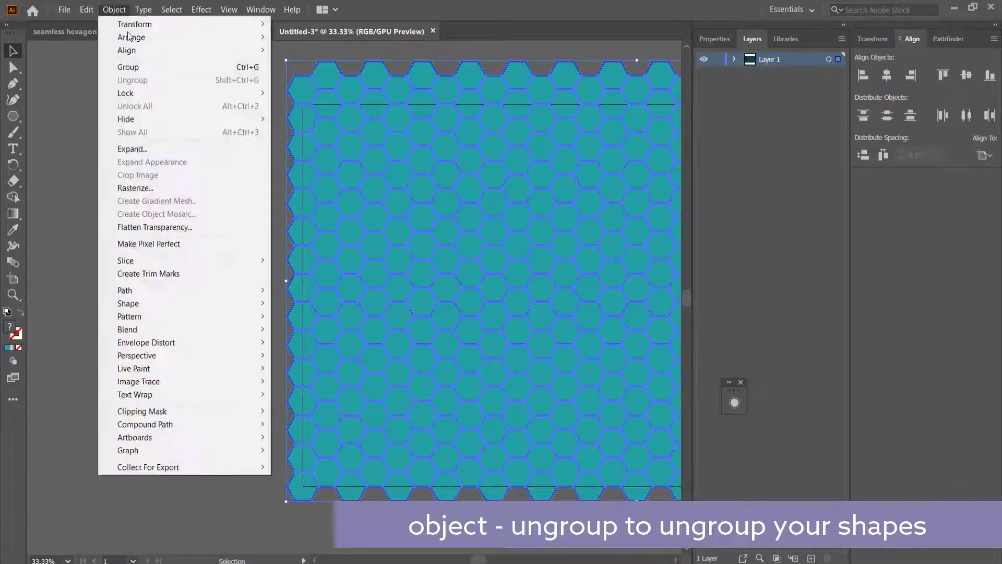
Drag a single top-row hexagon to confirm it moves on its own.
{"action": "left_click", "coordinate": [339, 46]}
{"action": "left_click", "coordinate": [347, 86]}
{"action": "left_click_drag", "start_coordinate": [378, 81], "coordinate": [426, 81]}
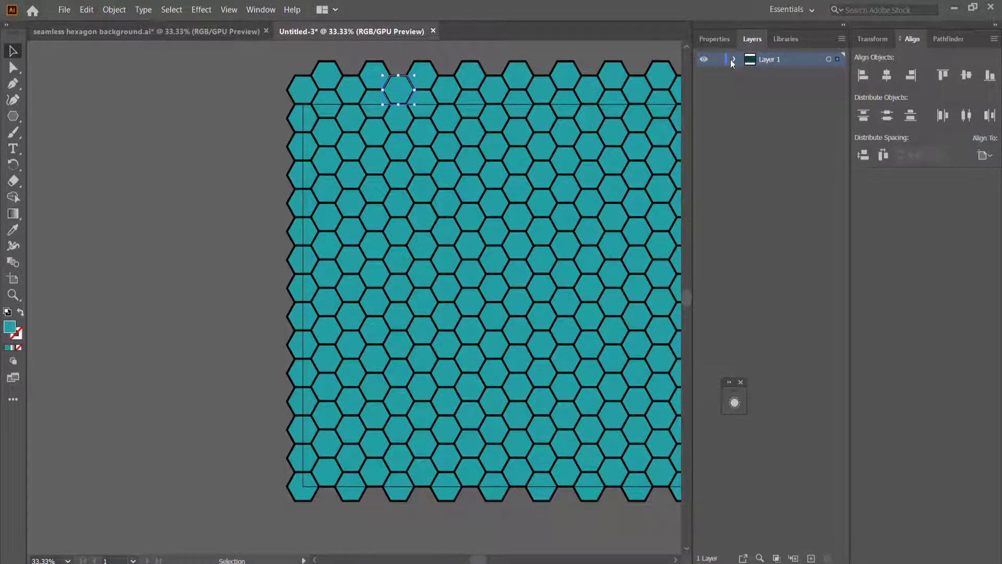
Expand Layer 1, pick one hexagon outline, and use Select > Same > Fill Color.
{"action": "left_click", "coordinate": [734, 59]}
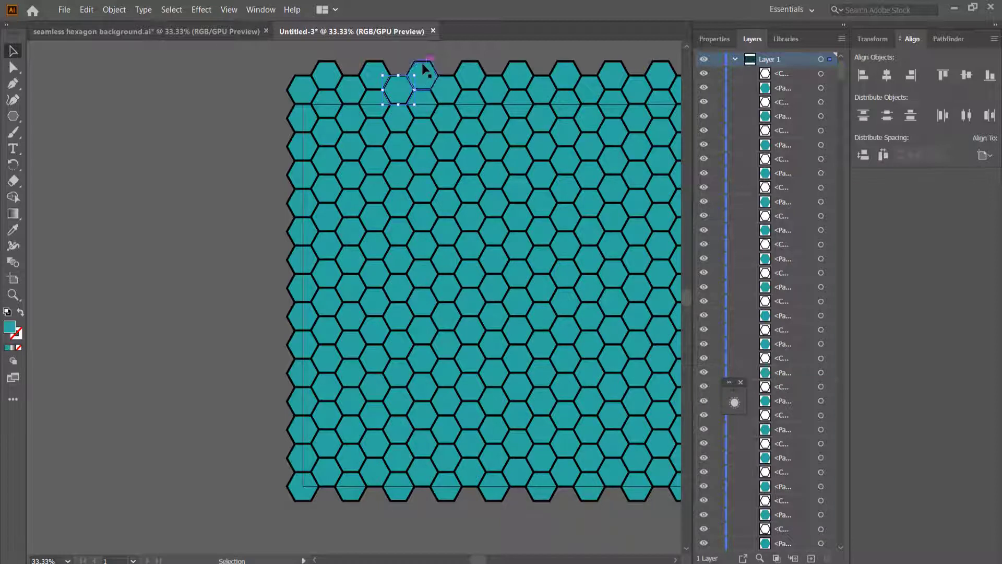
{"action": "left_click", "coordinate": [820, 73]}
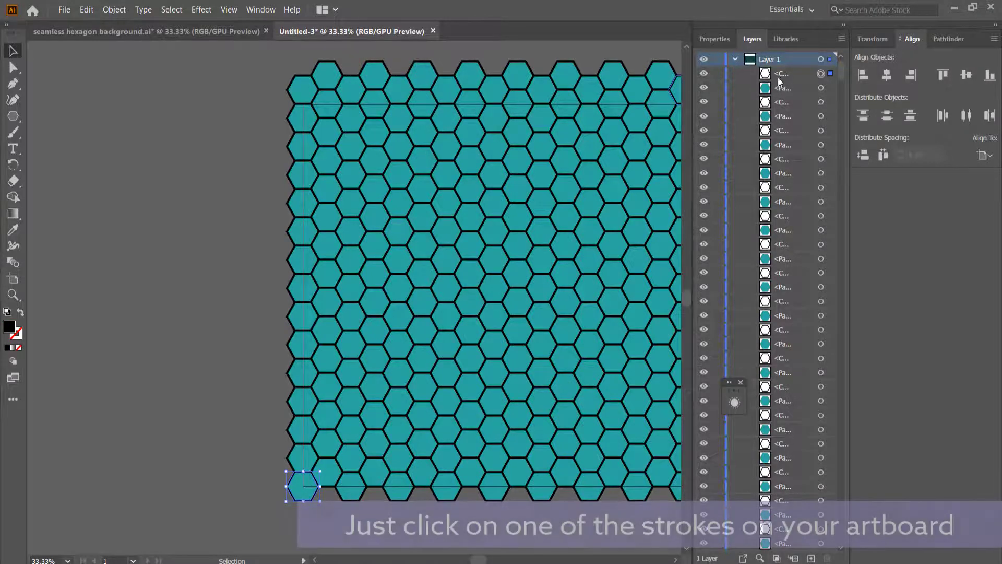
{"action": "left_click", "coordinate": [766, 76]}
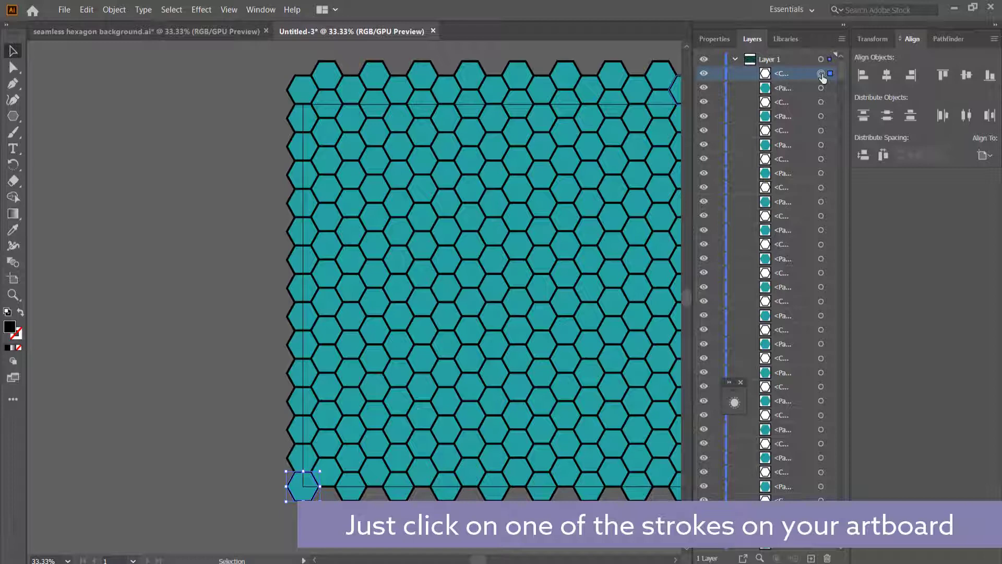
{"action": "left_click", "coordinate": [325, 78]}
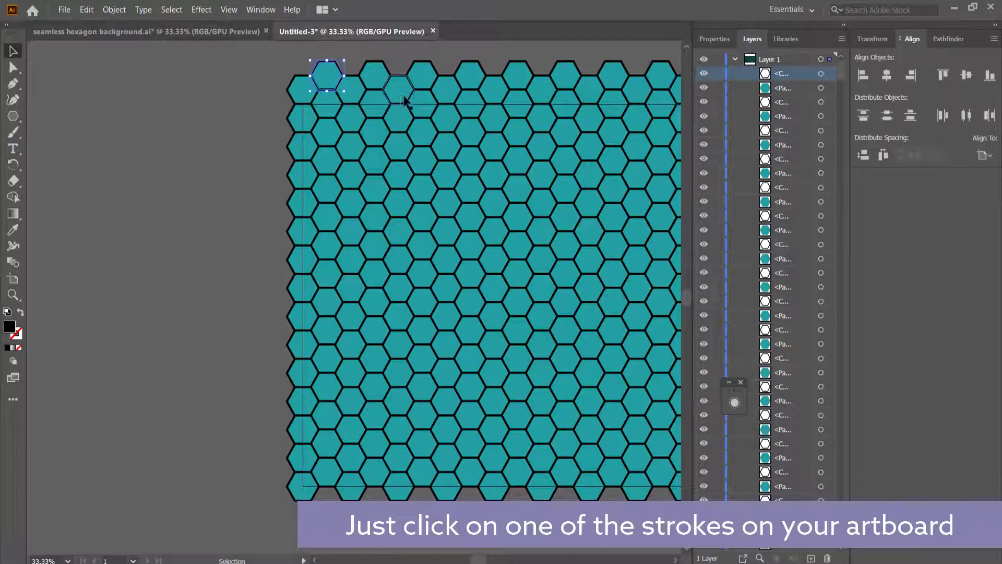
{"action": "left_click", "coordinate": [163, 10]}
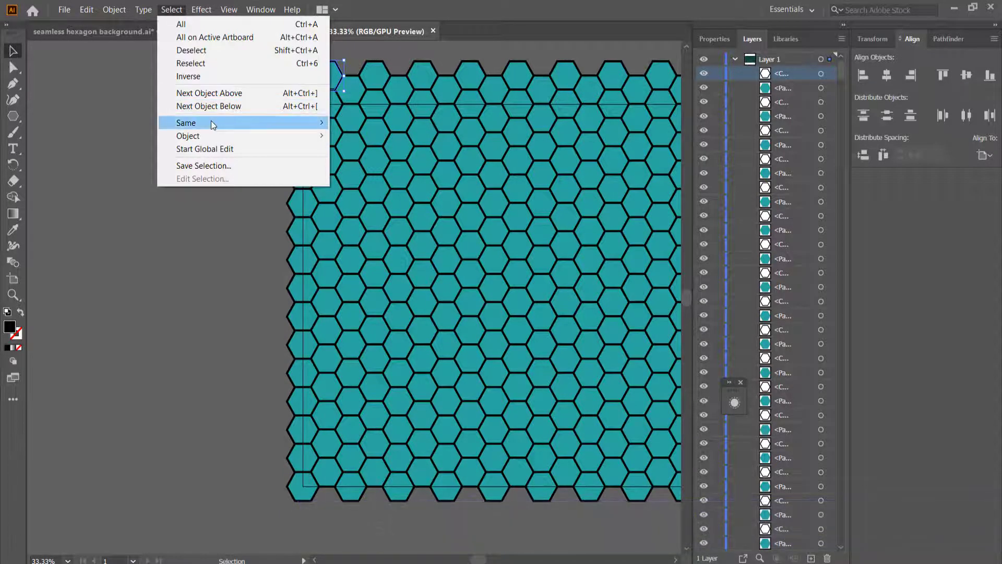
{"action": "mouse_move", "coordinate": [213, 125]}
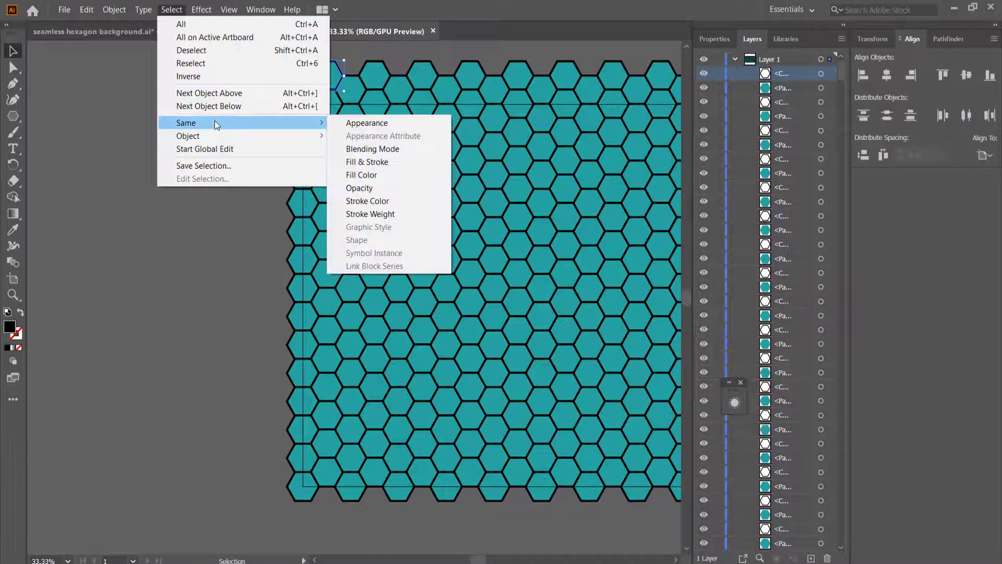
{"action": "left_click", "coordinate": [369, 177]}
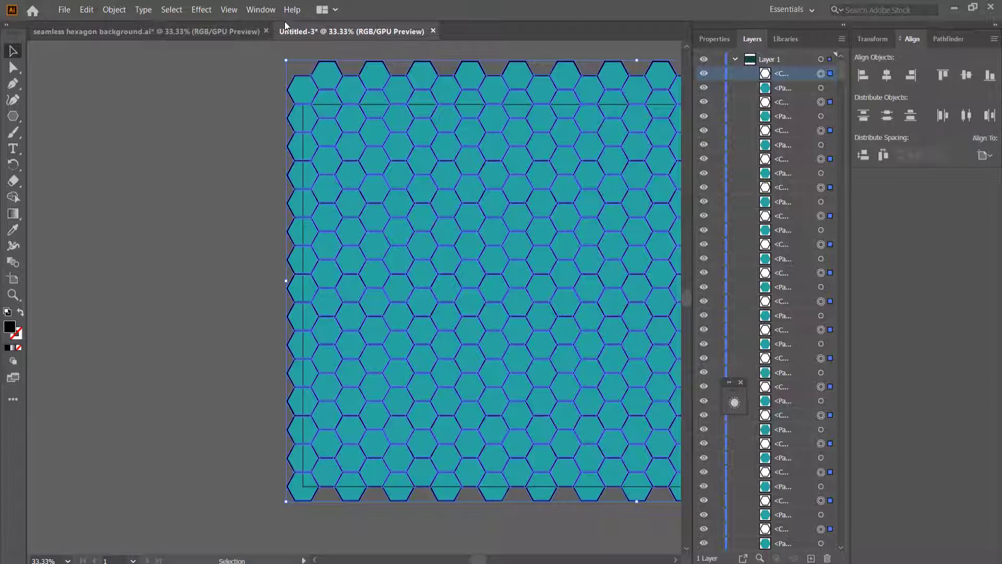
Unite all selected hexagon outlines into one compound shape with Pathfinder.
{"action": "left_click", "coordinate": [951, 40]}
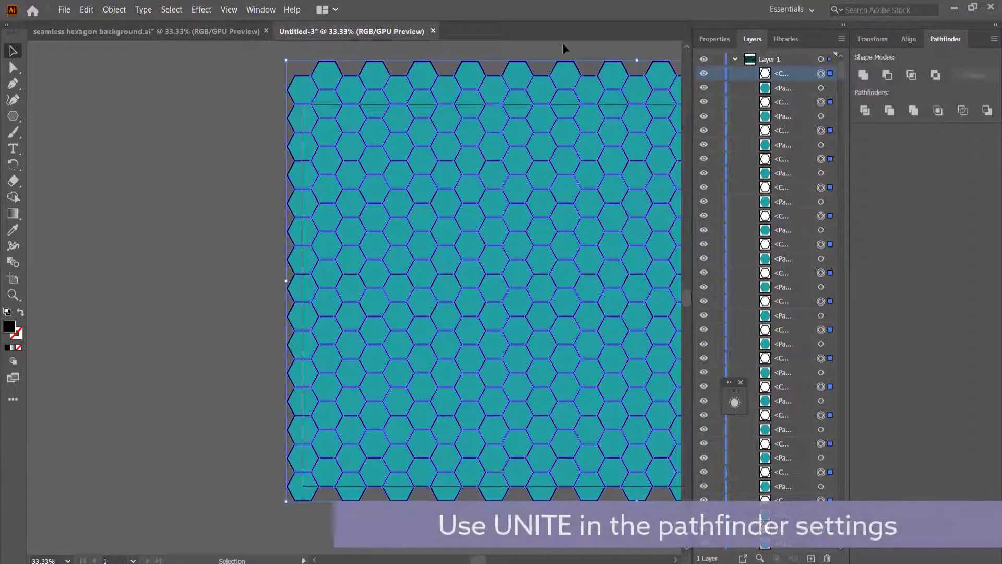
{"action": "left_click", "coordinate": [260, 11]}
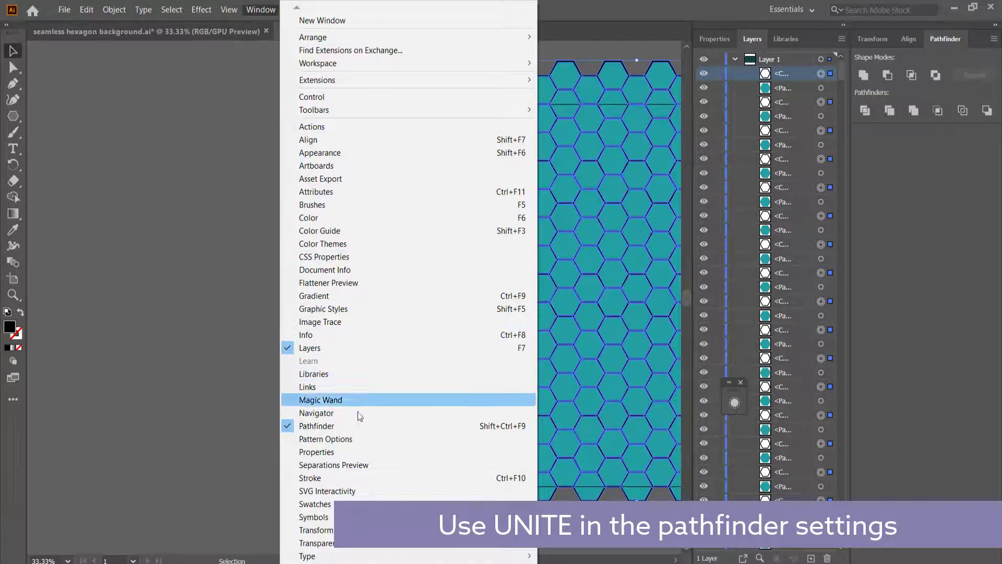
{"action": "left_click", "coordinate": [866, 77]}
{"action": "left_click", "coordinate": [865, 77]}
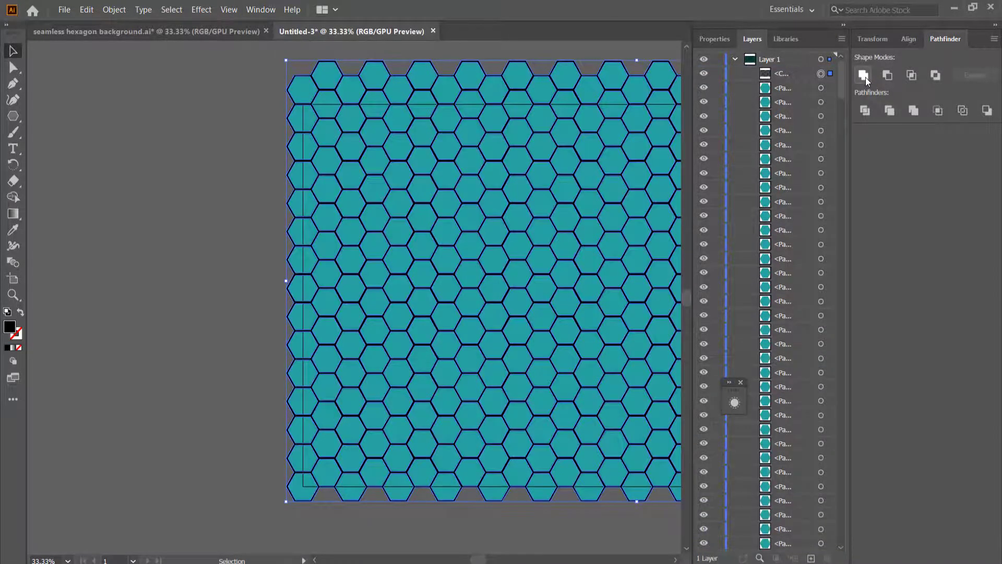
Toggle the merged outline's visibility in Layers to compare the result.
{"action": "left_click", "coordinate": [703, 74]}
{"action": "left_click", "coordinate": [703, 74]}
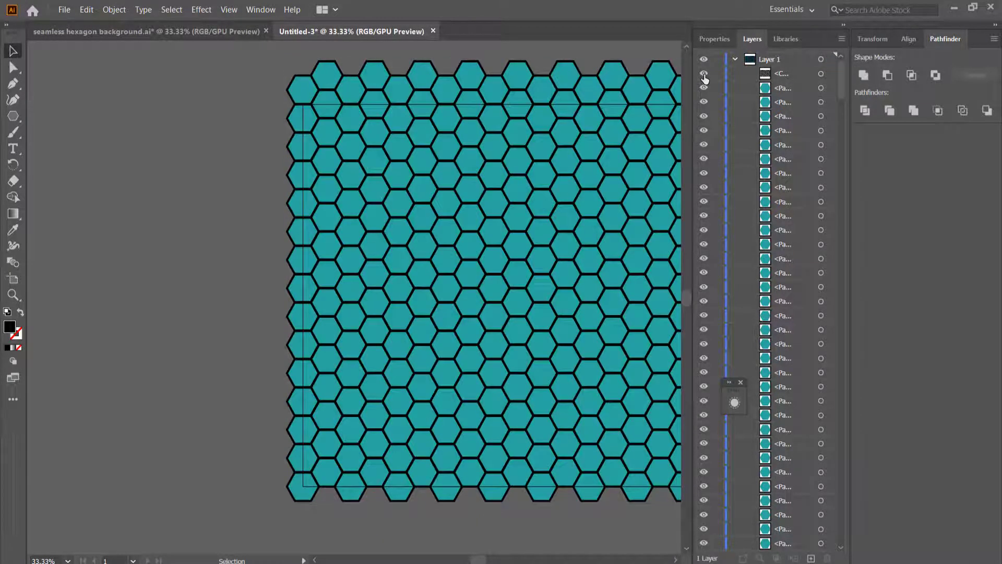
{"action": "left_click", "coordinate": [704, 74]}
{"action": "left_click", "coordinate": [703, 75]}
{"action": "left_click", "coordinate": [704, 75]}
{"action": "left_click", "coordinate": [703, 75]}
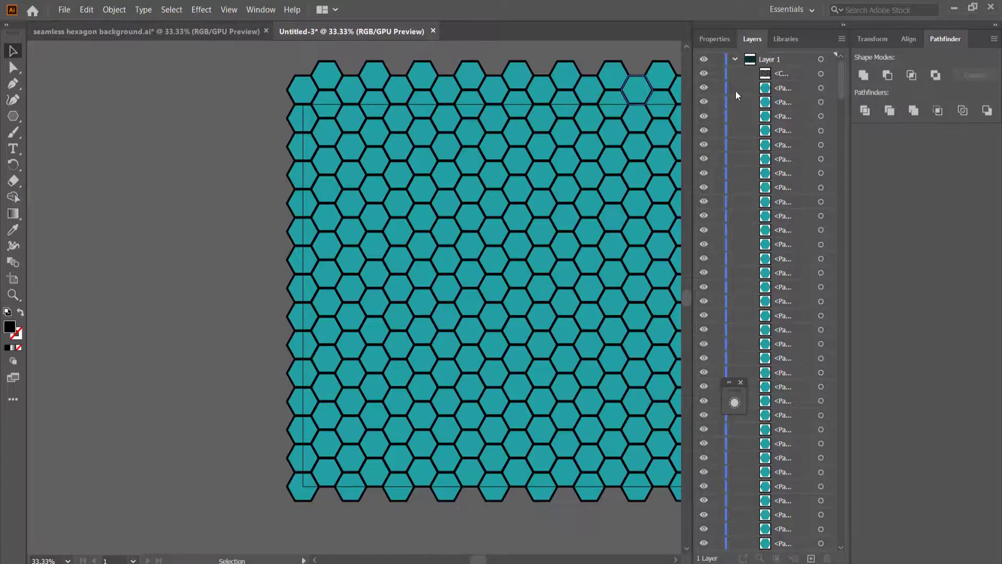
Target the merged compound path and set its fill to white.
{"action": "left_click", "coordinate": [766, 73]}
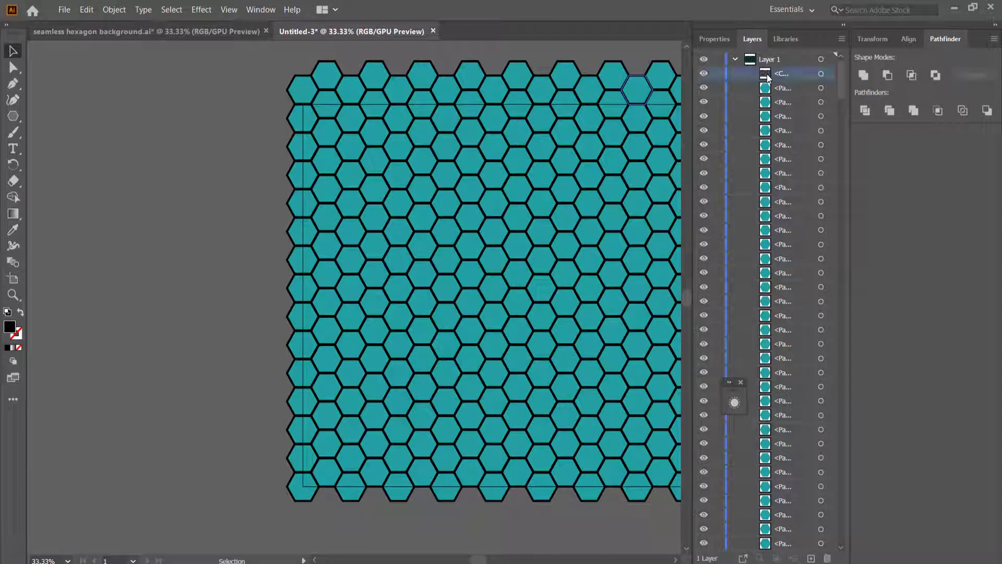
{"action": "left_click", "coordinate": [820, 74]}
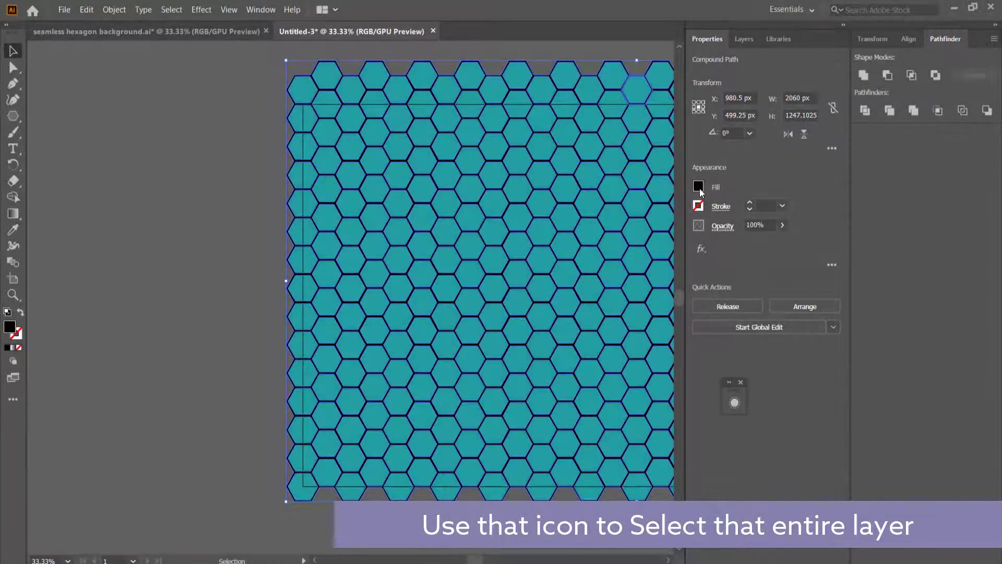
{"action": "left_click", "coordinate": [699, 187]}
{"action": "left_click", "coordinate": [575, 235]}
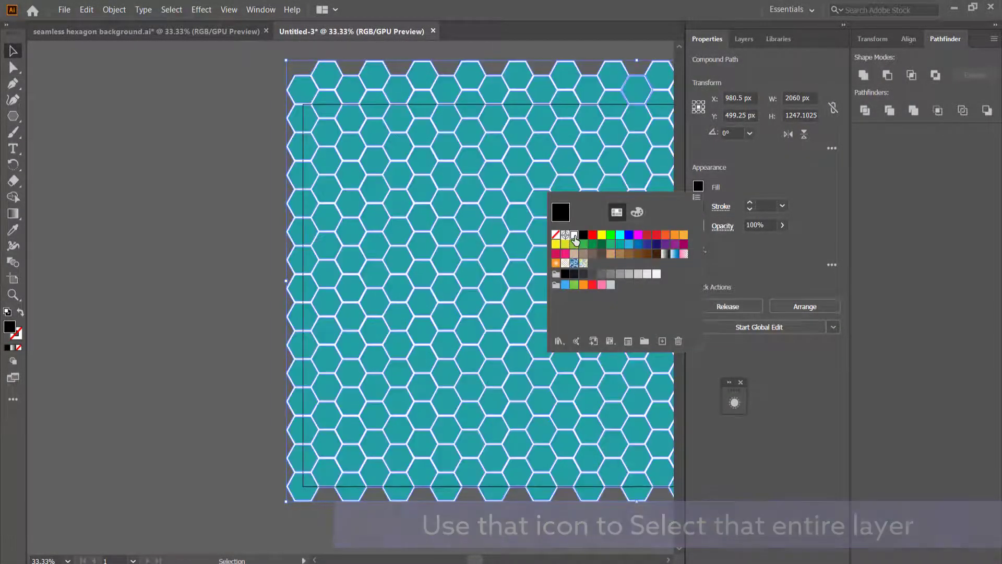
{"action": "left_click", "coordinate": [223, 164]}
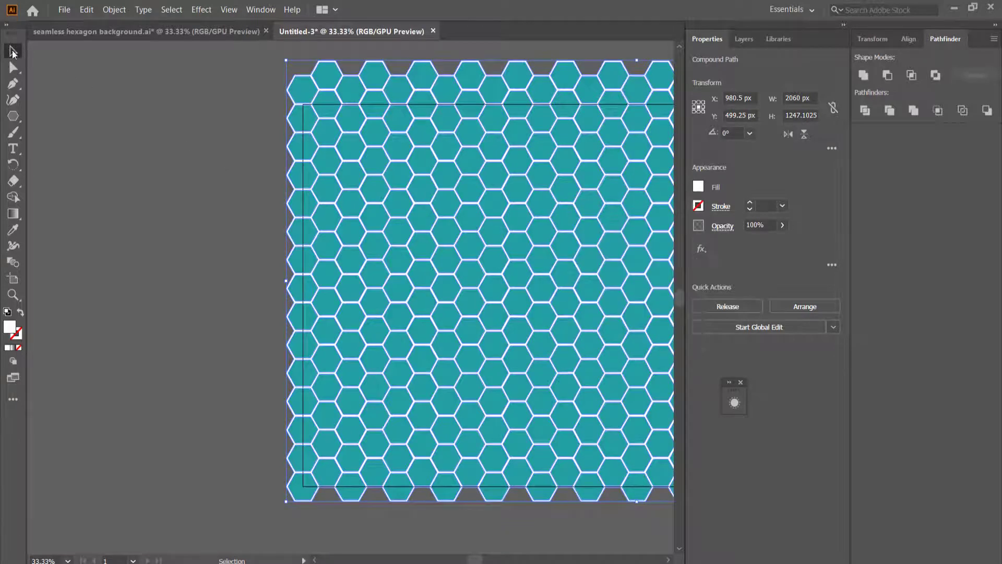
Select several individual teal hexagons and cancel the Corners dialog on one.
{"action": "left_click", "coordinate": [137, 104]}
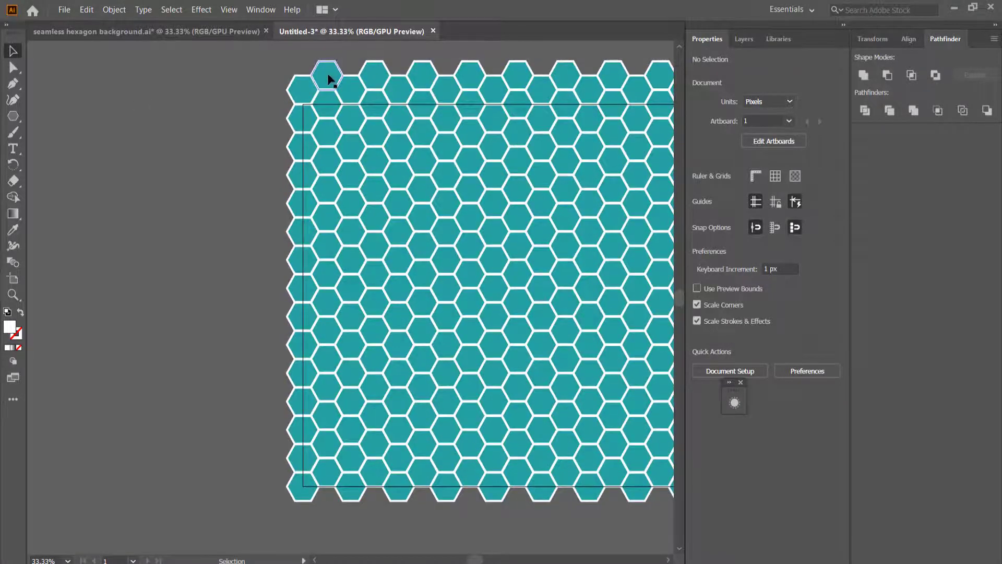
{"action": "left_click", "coordinate": [330, 106]}
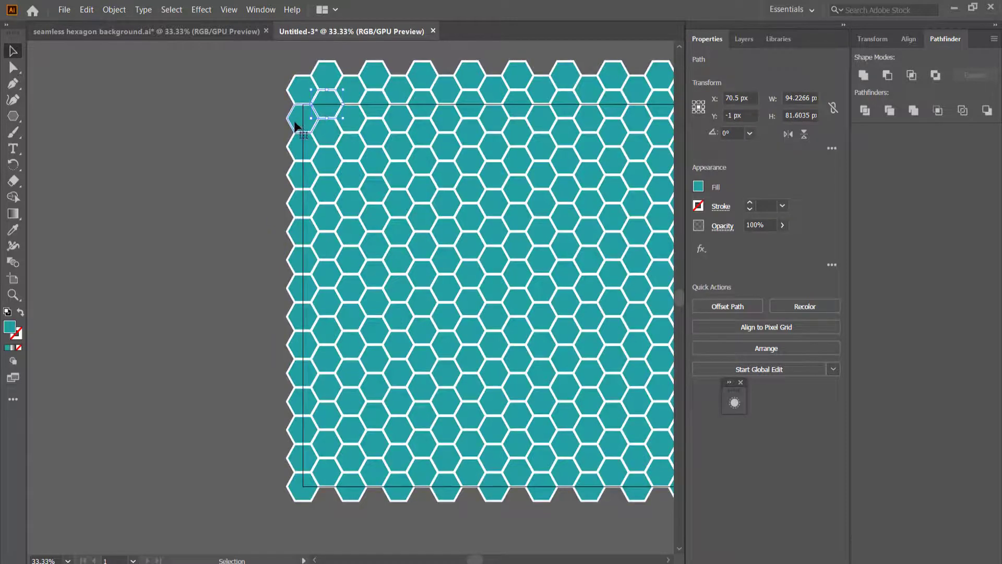
{"action": "left_click", "coordinate": [302, 89]}
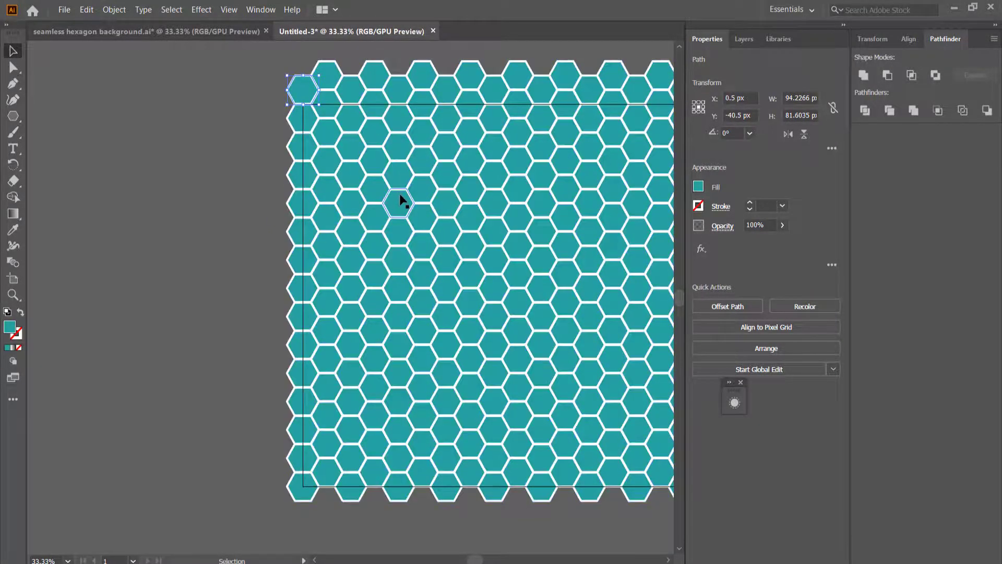
{"action": "left_click", "coordinate": [554, 273]}
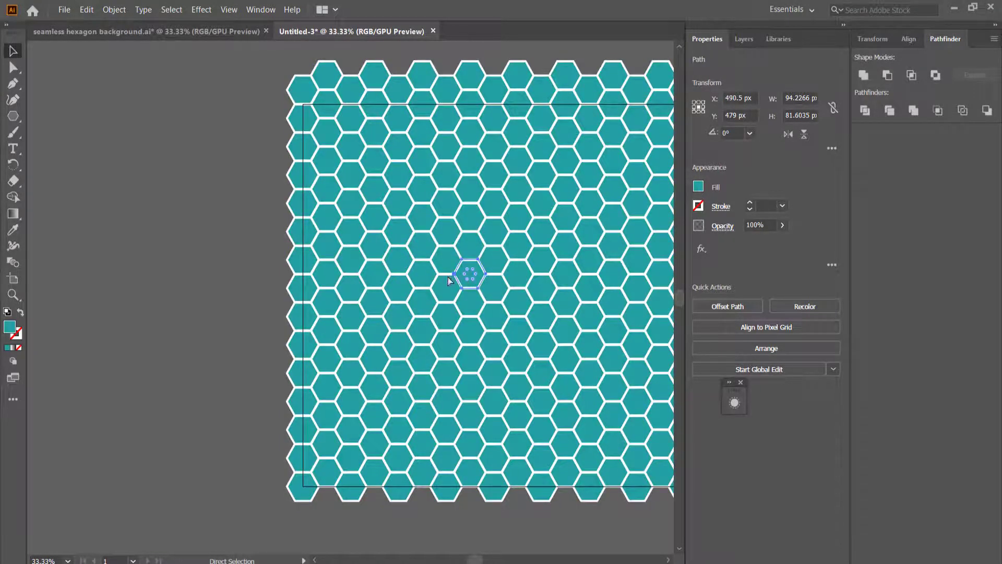
{"action": "left_click", "coordinate": [445, 261]}
{"action": "double_click", "coordinate": [445, 260]}
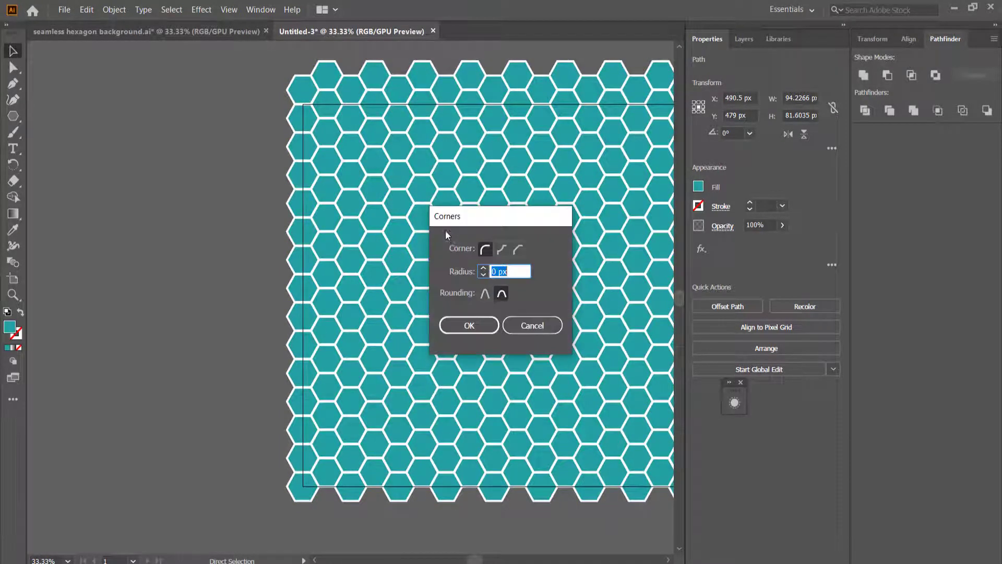
{"action": "left_click", "coordinate": [530, 323]}
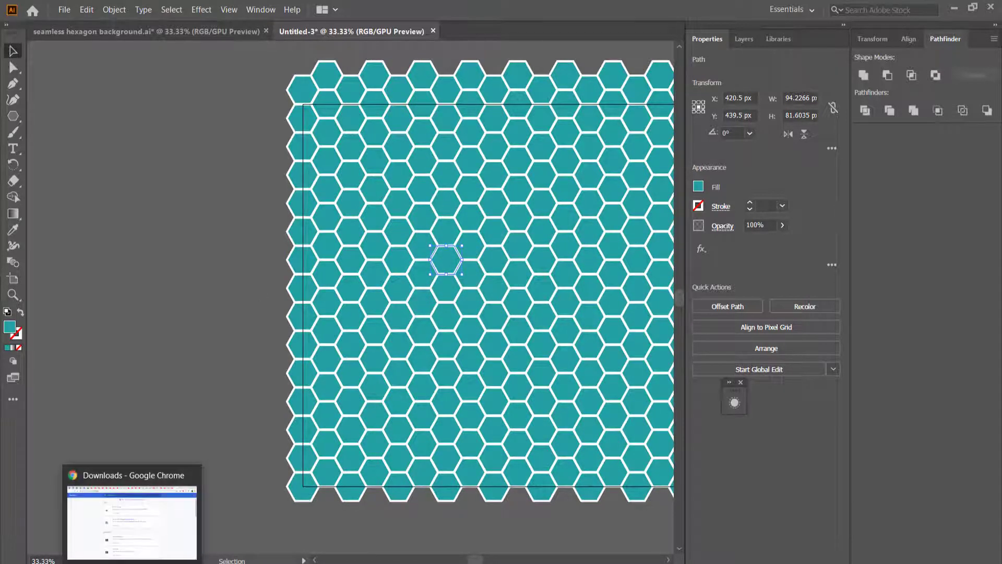
Switch to the RandomSelect script download page in Chrome.
{"action": "left_click", "coordinate": [132, 563]}
{"action": "scroll", "coordinate": [747, 195], "scroll_direction": "up", "scroll_amount": 3}
{"action": "scroll", "coordinate": [837, 262], "scroll_direction": "down", "scroll_amount": 1}
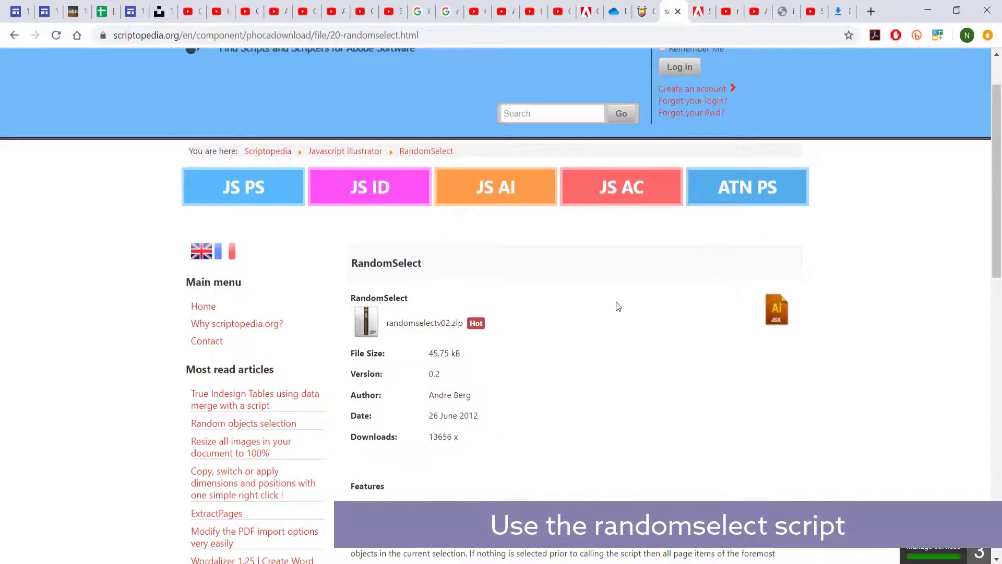
{"action": "scroll", "coordinate": [616, 307], "scroll_direction": "down", "scroll_amount": 1}
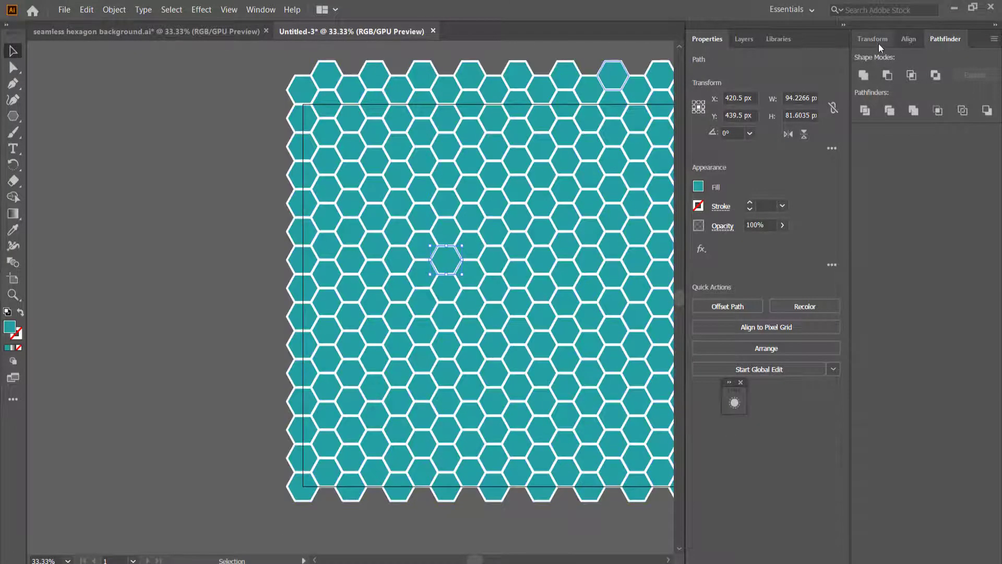
Lock the white outline compound path in Layers, then select all the teal hexagons.
{"action": "left_click", "coordinate": [745, 39]}
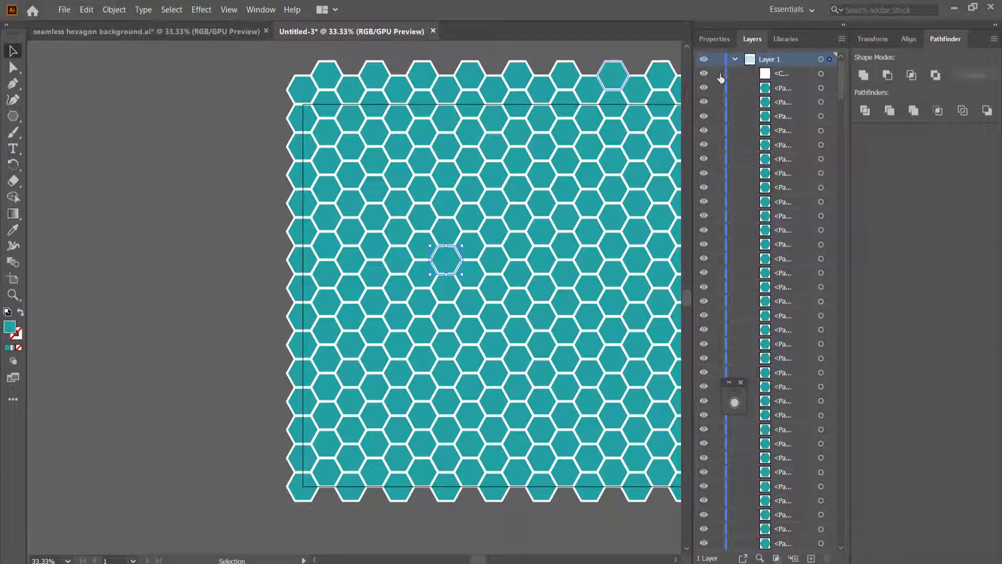
{"action": "left_click", "coordinate": [718, 75]}
{"action": "left_click", "coordinate": [769, 76]}
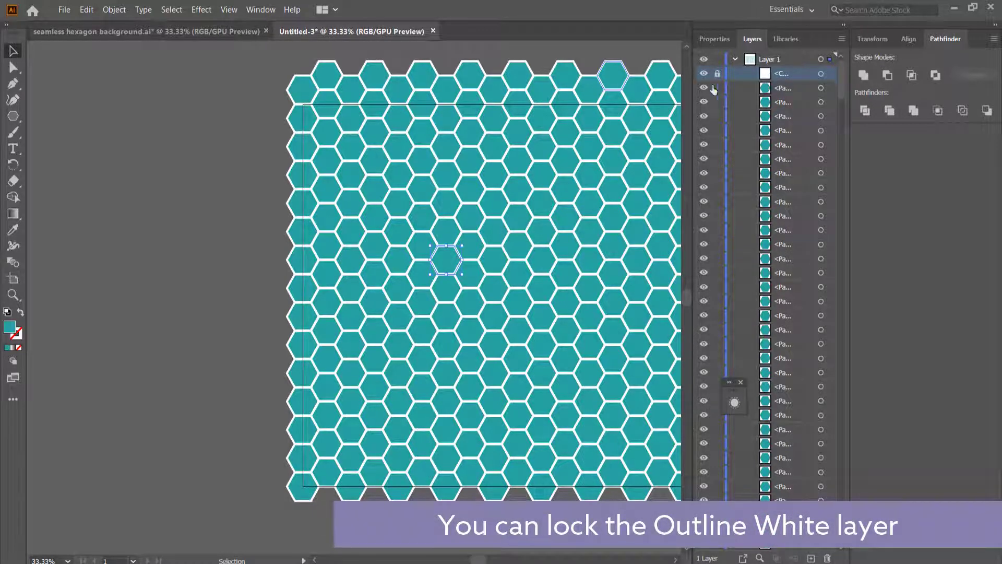
{"action": "left_click", "coordinate": [234, 72]}
{"action": "key", "text": "ctrl+a"}
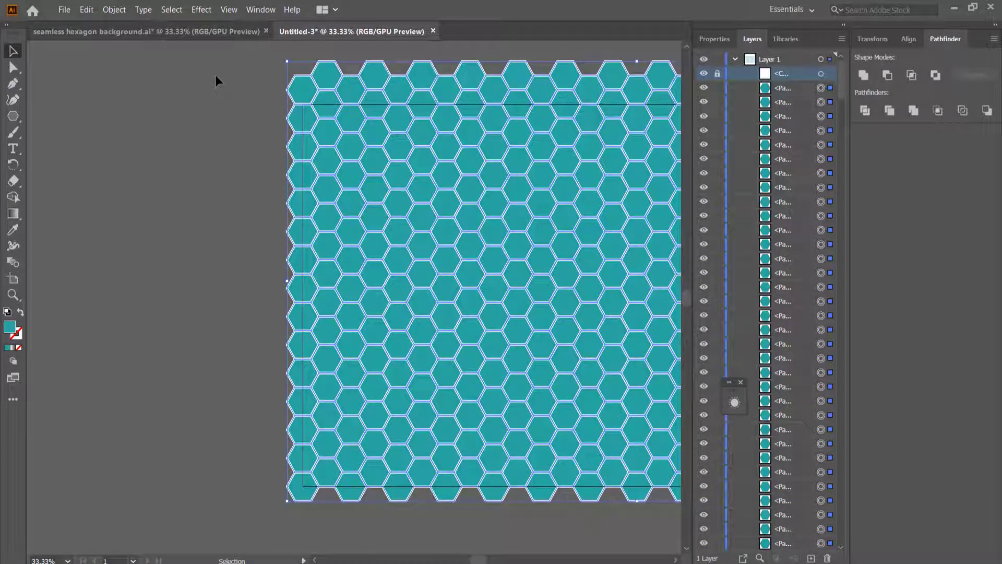
Randomly select 10% of the hexagons with the Random Select script.
{"action": "left_click", "coordinate": [63, 10]}
{"action": "mouse_move", "coordinate": [117, 261]}
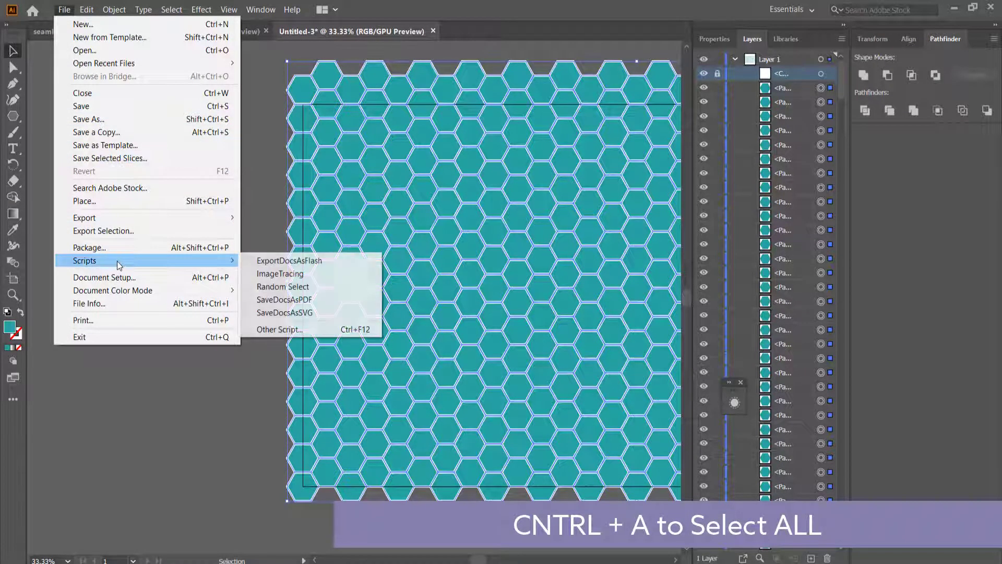
{"action": "left_click", "coordinate": [313, 286]}
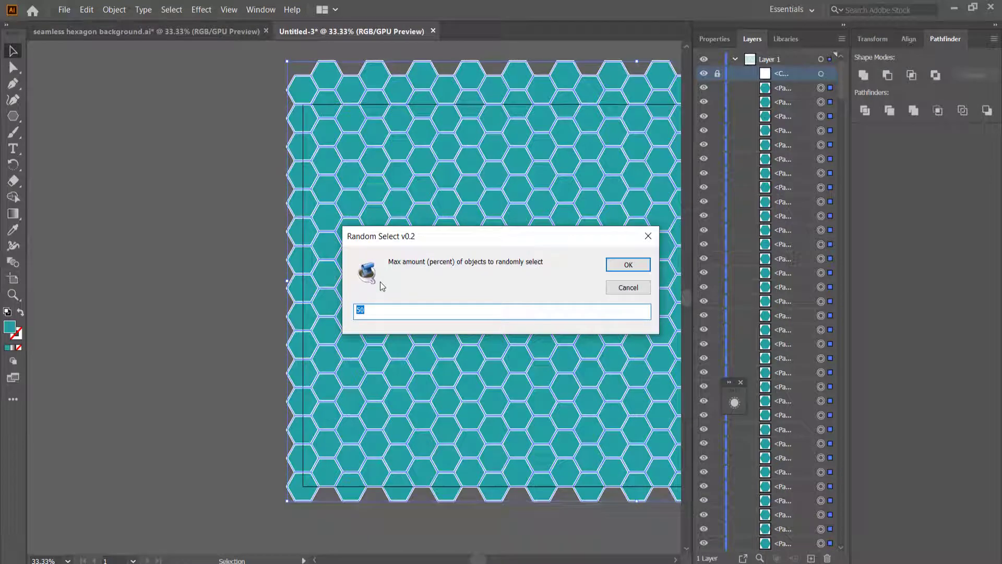
{"action": "type", "text": "1"}
{"action": "type", "text": "0"}
{"action": "left_click", "coordinate": [632, 264]}
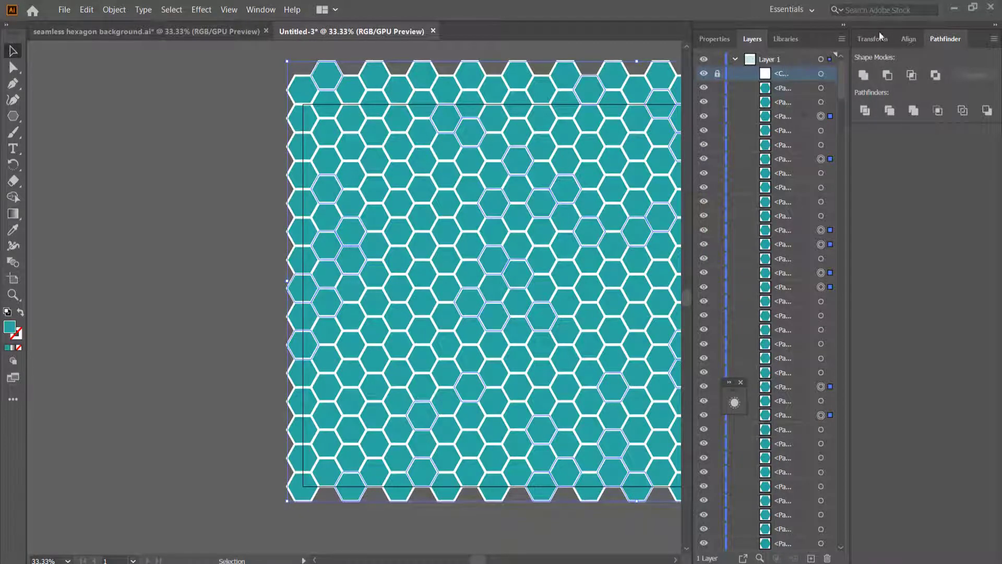
Fill the selected hexagons with darker teal 18726F and deselect.
{"action": "left_click_drag", "start_coordinate": [471, 561], "coordinate": [496, 560]}
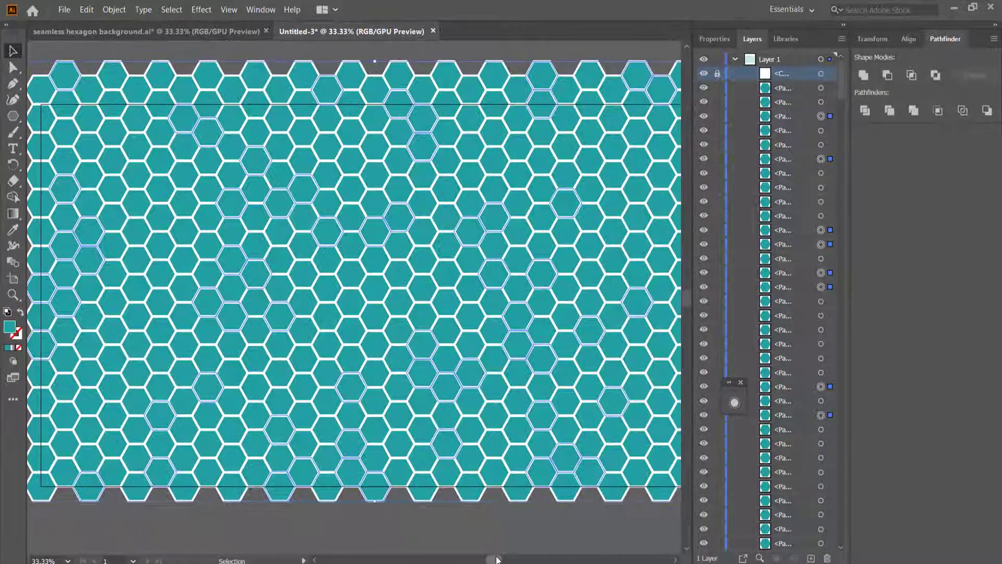
{"action": "scroll", "coordinate": [344, 245], "scroll_direction": "down", "scroll_amount": 1}
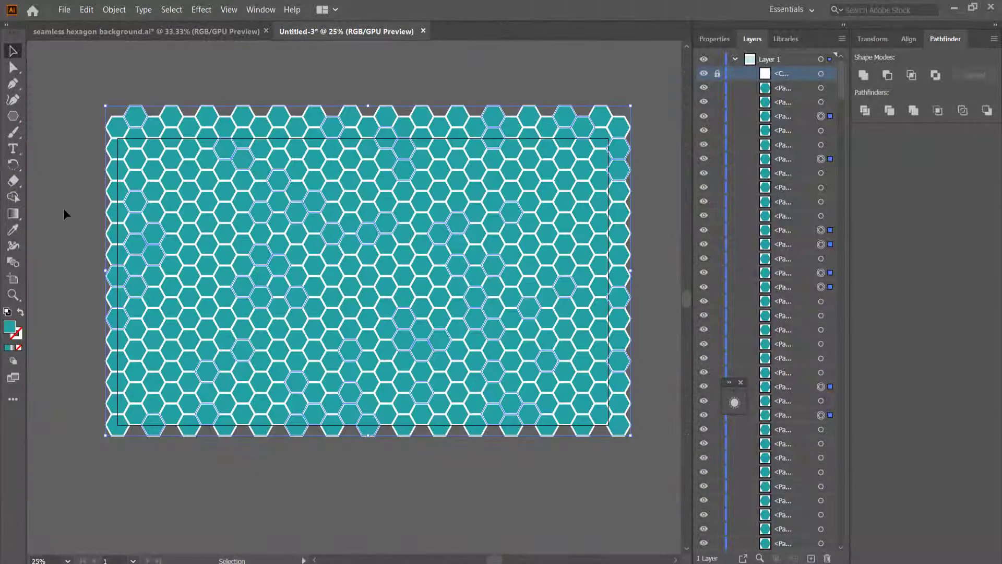
{"action": "double_click", "coordinate": [9, 329]}
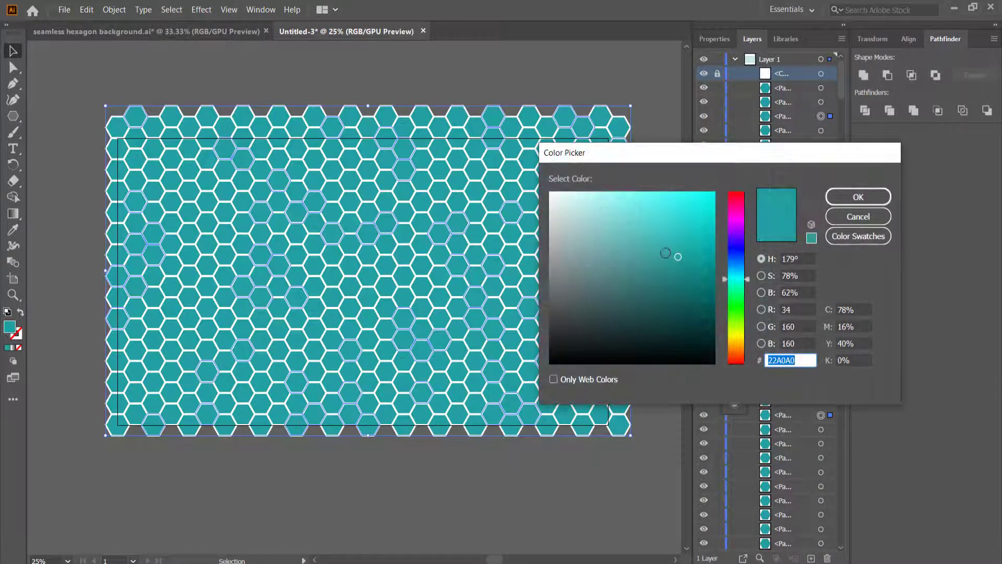
{"action": "left_click_drag", "start_coordinate": [679, 259], "coordinate": [680, 287]}
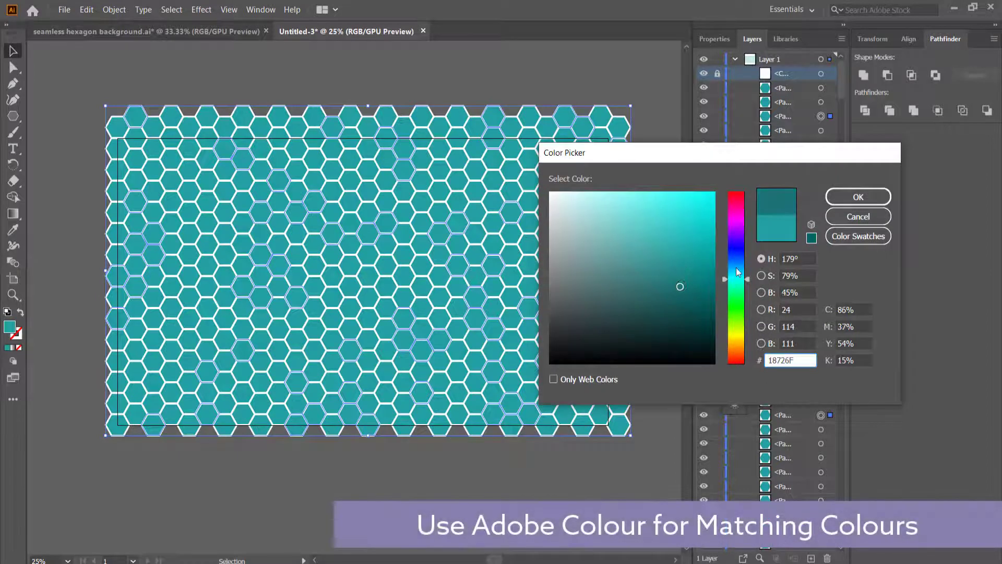
{"action": "left_click", "coordinate": [837, 197]}
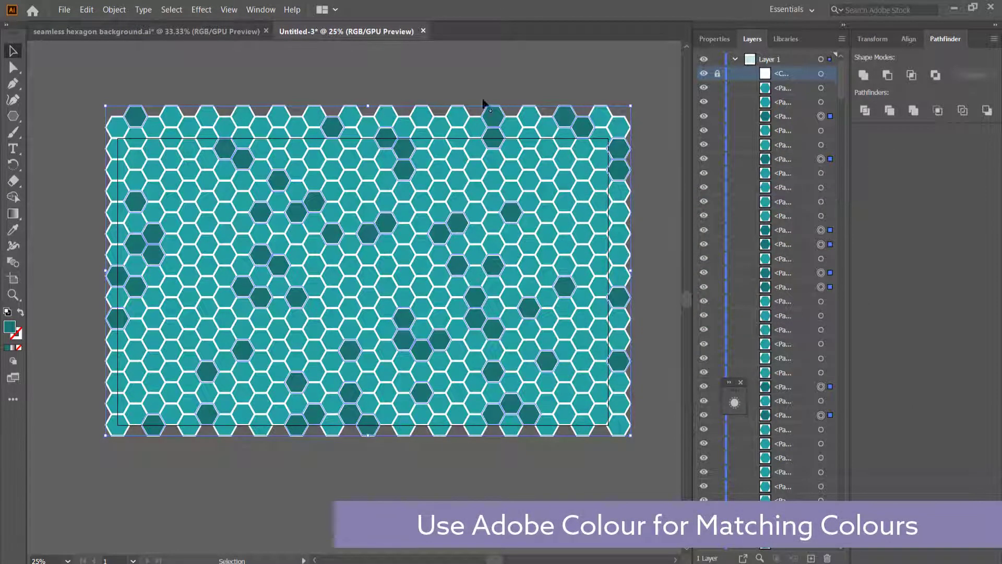
{"action": "left_click", "coordinate": [221, 54]}
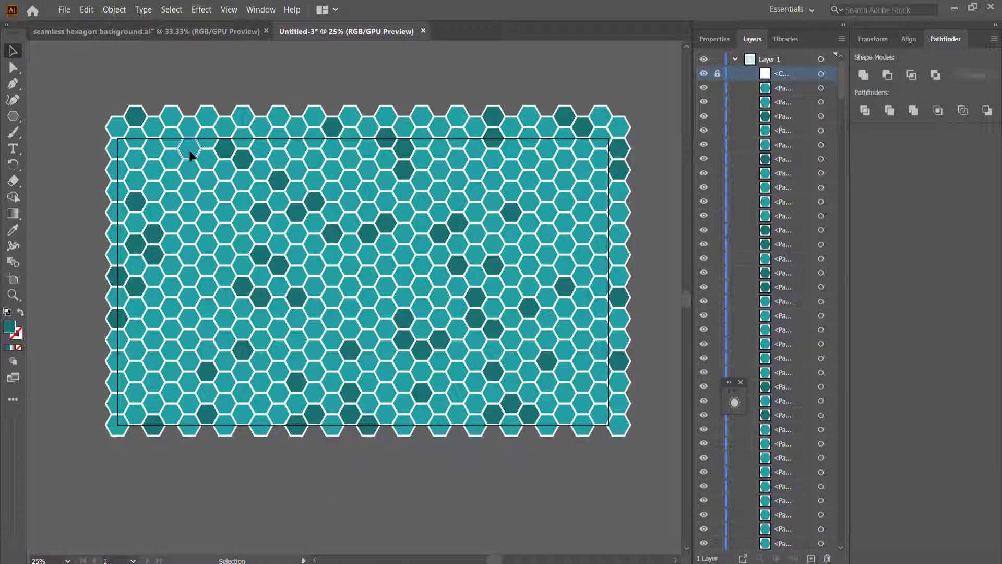
Select every light teal hexagon via Select > Same > Fill Color.
{"action": "left_click", "coordinate": [189, 150]}
{"action": "left_click", "coordinate": [171, 10]}
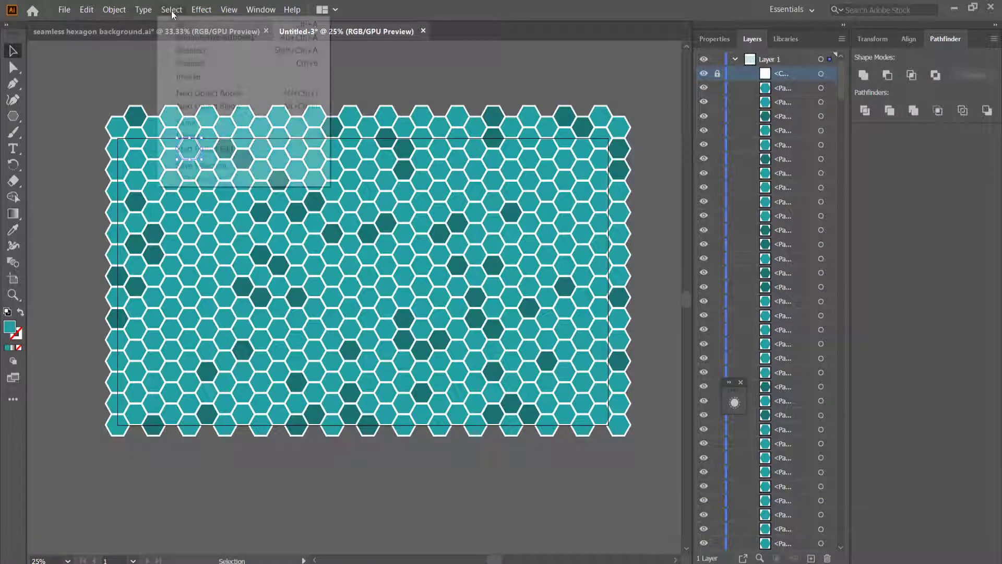
{"action": "mouse_move", "coordinate": [245, 123]}
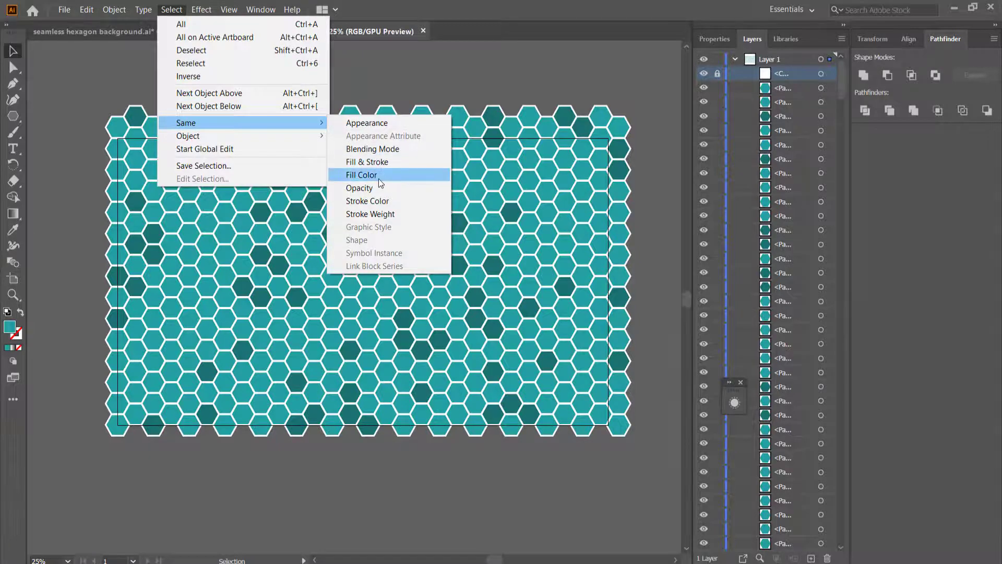
{"action": "left_click", "coordinate": [378, 178]}
Randomly select 20% of those light hexagons with the Random Select script.
{"action": "left_click", "coordinate": [67, 10]}
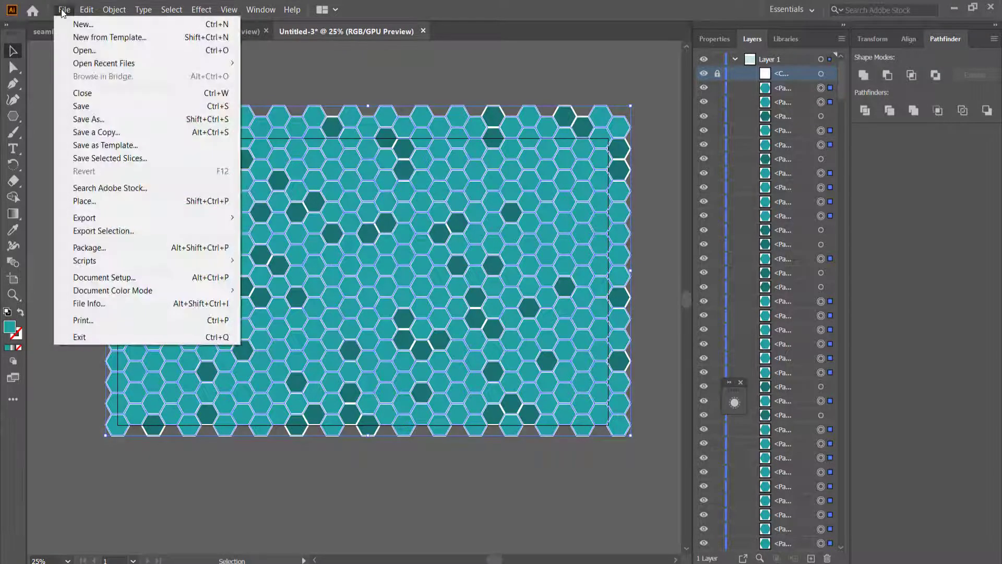
{"action": "mouse_move", "coordinate": [139, 261]}
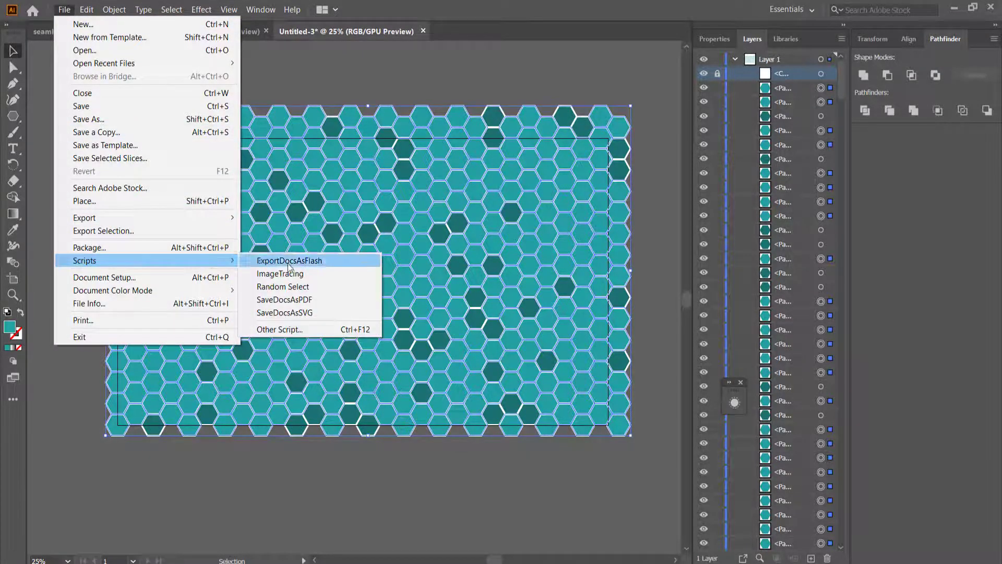
{"action": "left_click", "coordinate": [303, 288]}
{"action": "type", "text": "2"}
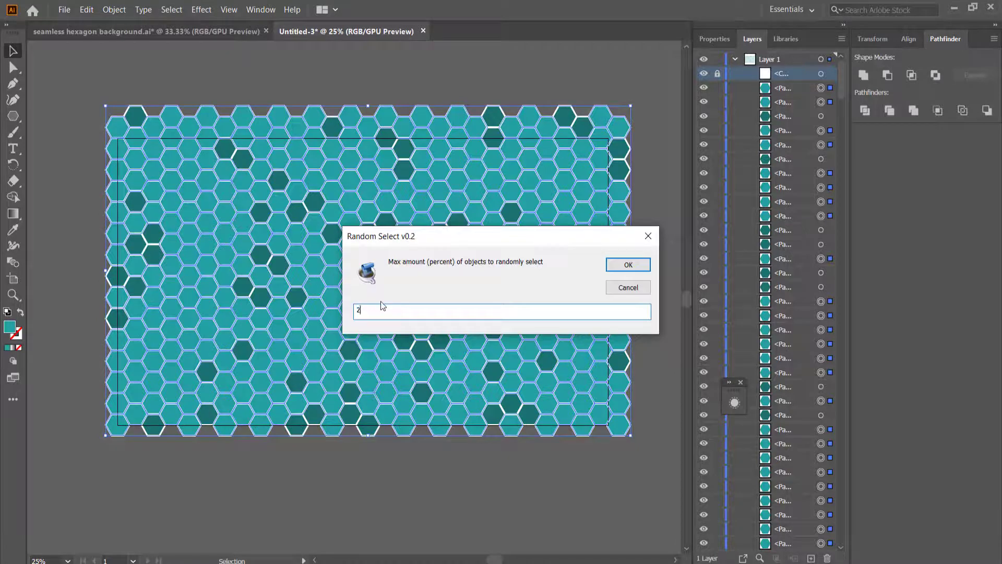
{"action": "type", "text": "0"}
{"action": "left_click", "coordinate": [638, 266]}
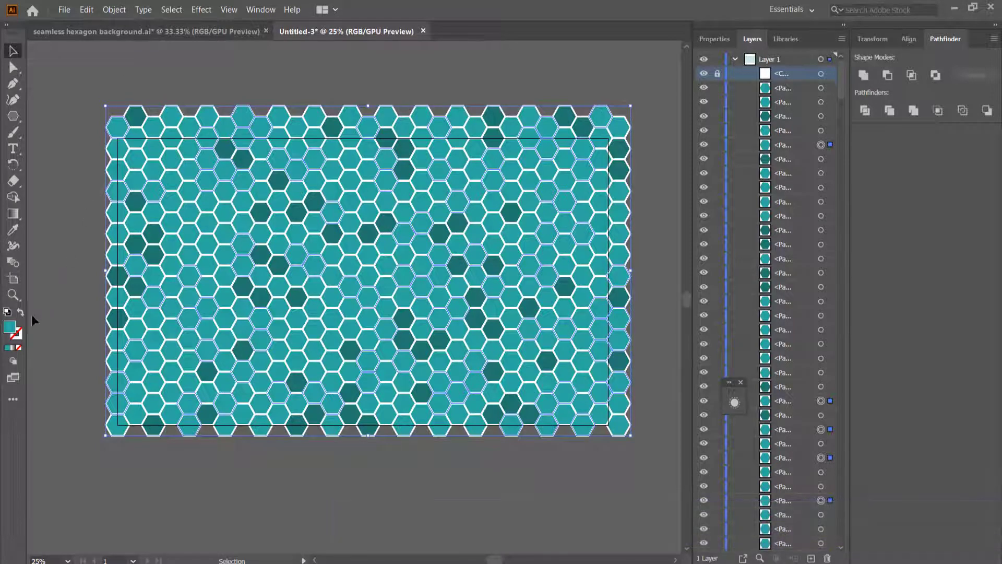
Fill the chosen hexagons with the deeper teal 135452.
{"action": "double_click", "coordinate": [10, 329]}
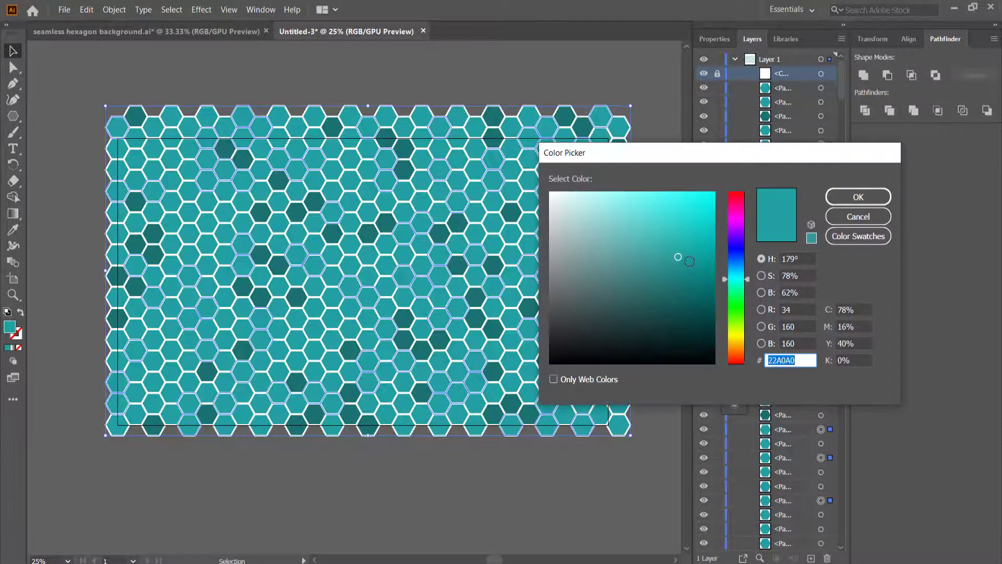
{"action": "left_click_drag", "start_coordinate": [678, 257], "coordinate": [678, 307]}
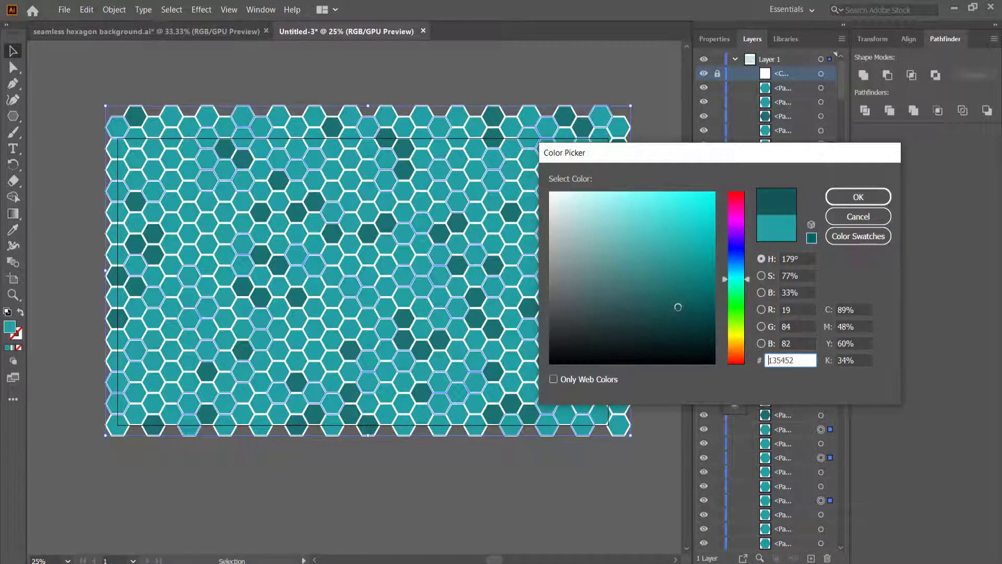
{"action": "left_click", "coordinate": [840, 200]}
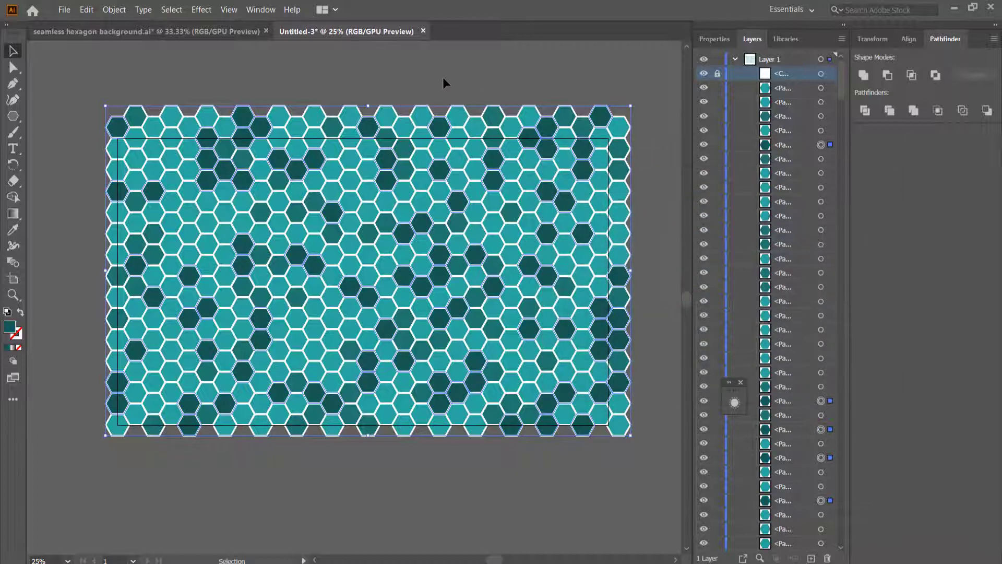
Deselect the hexagons, collapse Layer 1 and add a new Layer 2.
{"action": "left_click", "coordinate": [443, 79]}
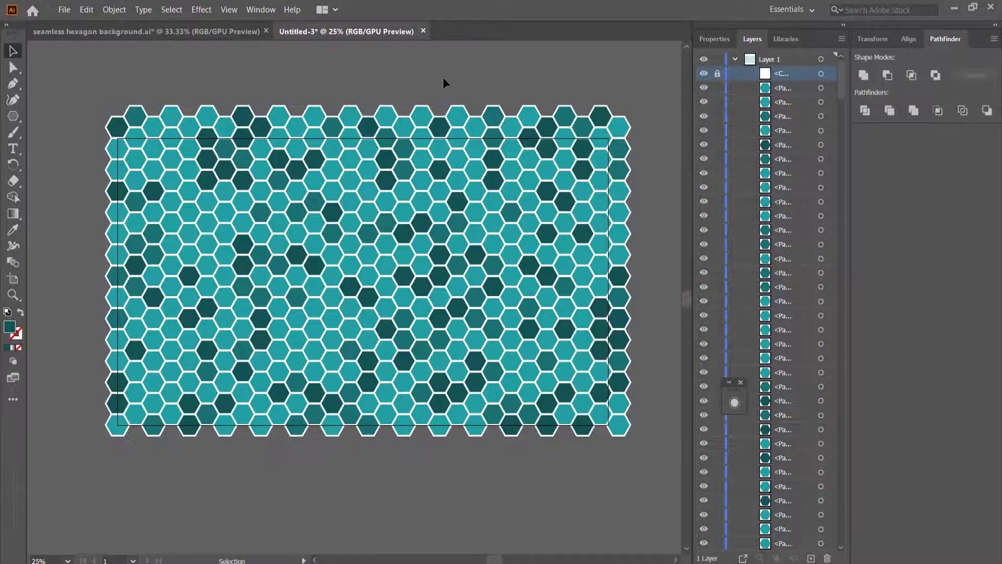
{"action": "left_click", "coordinate": [735, 60]}
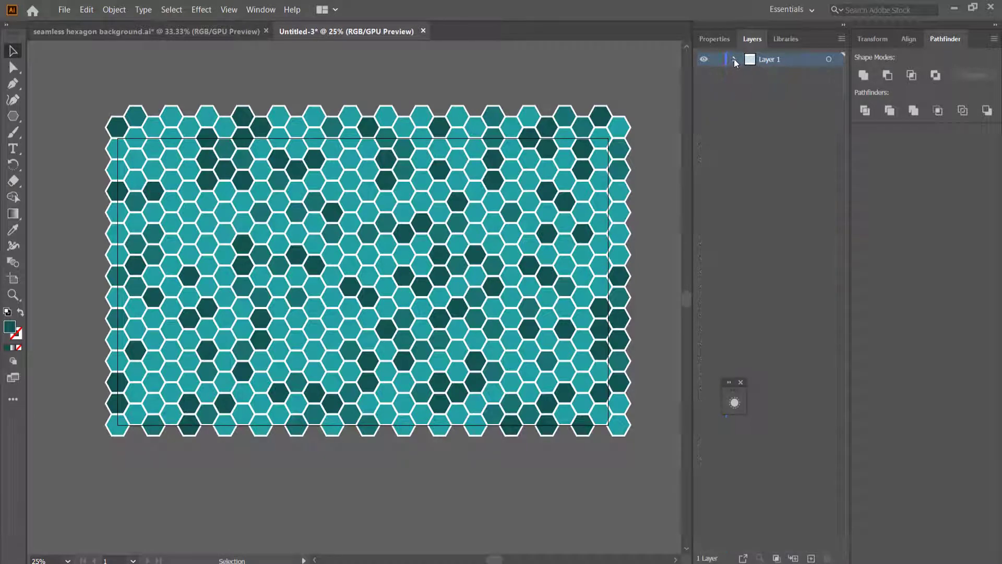
{"action": "left_click", "coordinate": [810, 558]}
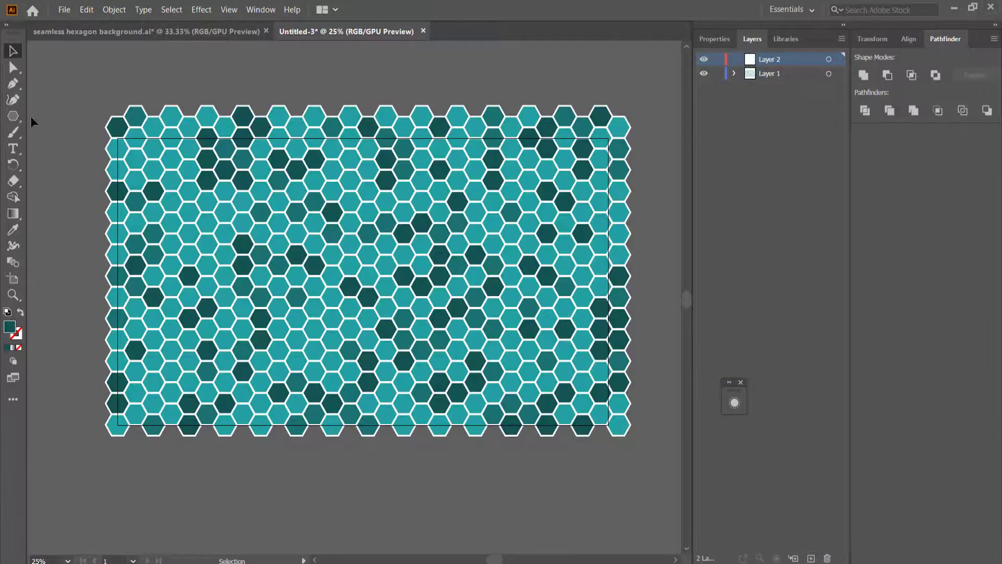
Draw a dark teal rectangle about 1916 x 1077 px covering the artboard.
{"action": "left_click", "coordinate": [17, 113]}
{"action": "left_click", "coordinate": [63, 116]}
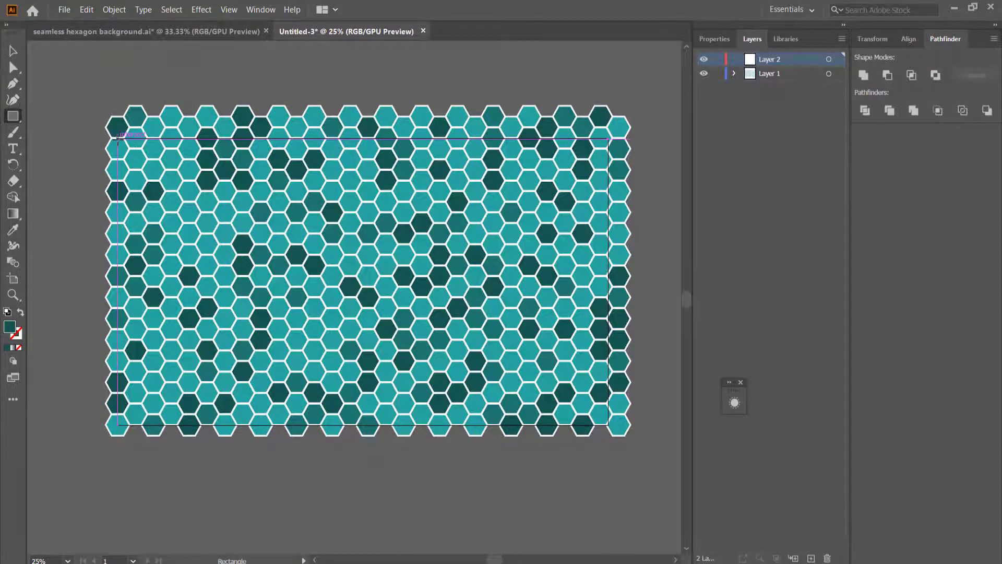
{"action": "left_click_drag", "start_coordinate": [118, 138], "coordinate": [609, 424]}
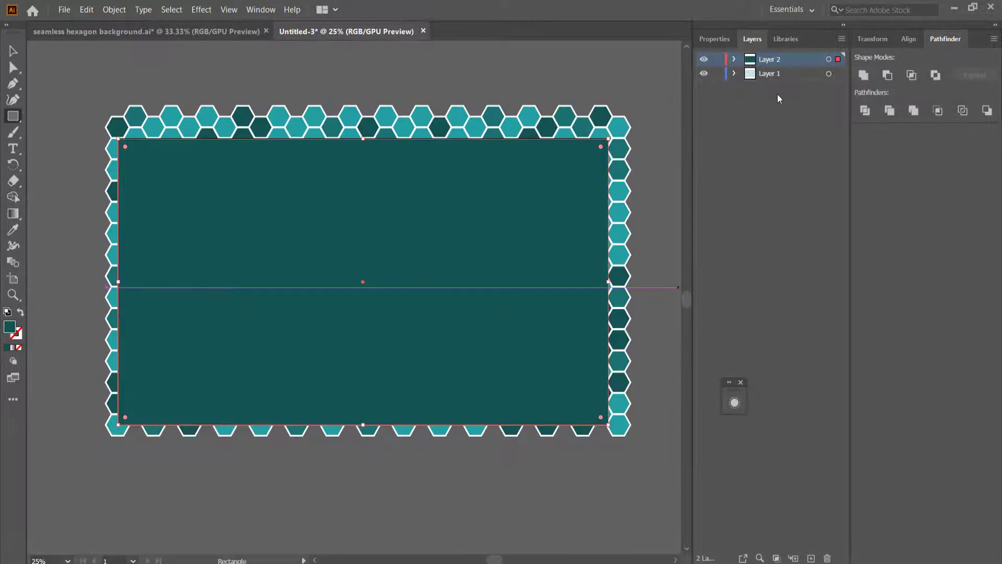
Select the rectangle and hexagons together, apply Make Clipping Mask after one failed attempt, and deselect.
{"action": "left_click", "coordinate": [782, 73], "text": "shift"}
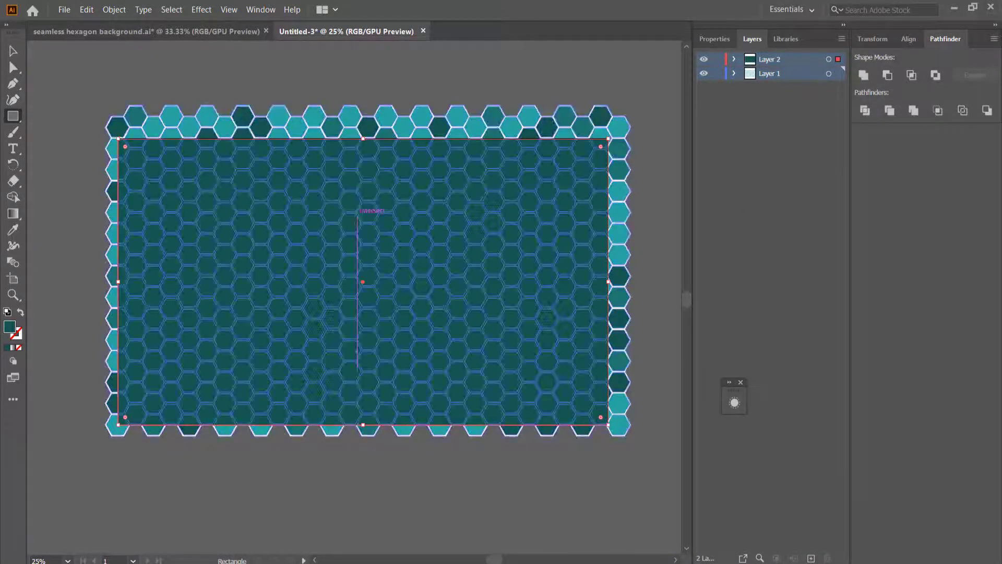
{"action": "key", "text": "v"}
{"action": "right_click", "coordinate": [373, 232]}
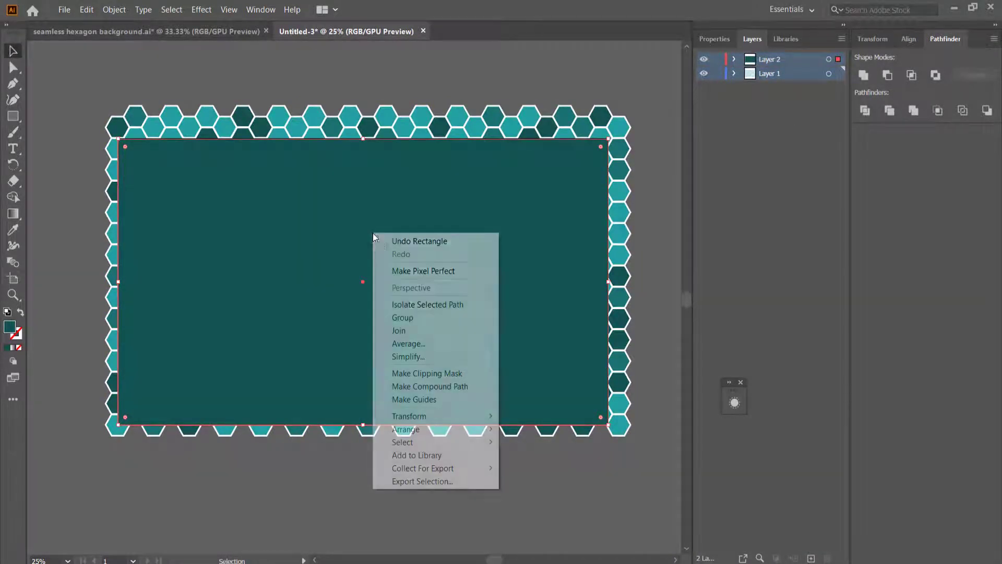
{"action": "left_click", "coordinate": [465, 377]}
{"action": "left_click", "coordinate": [628, 308]}
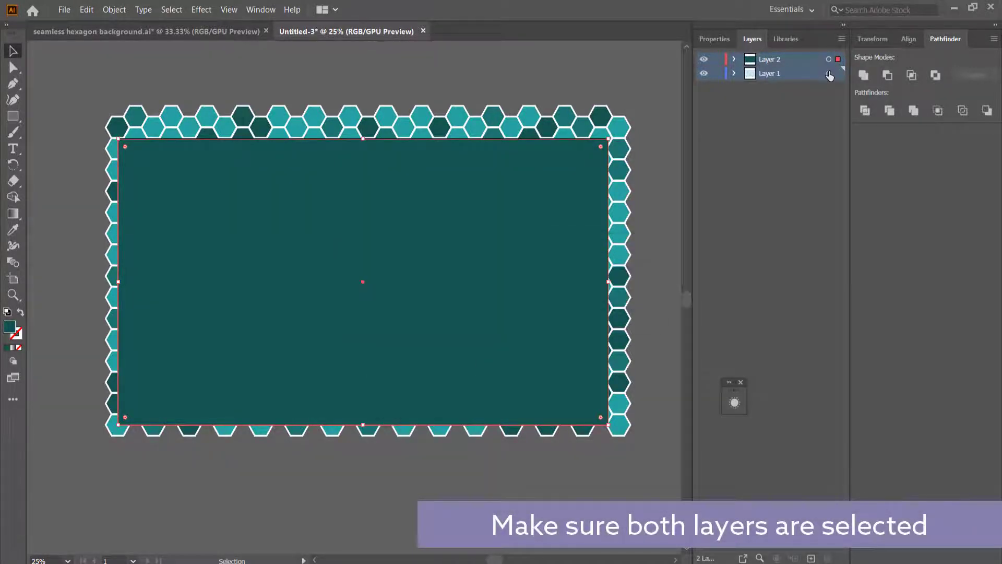
{"action": "left_click", "coordinate": [829, 74], "text": "shift"}
{"action": "right_click", "coordinate": [458, 204]}
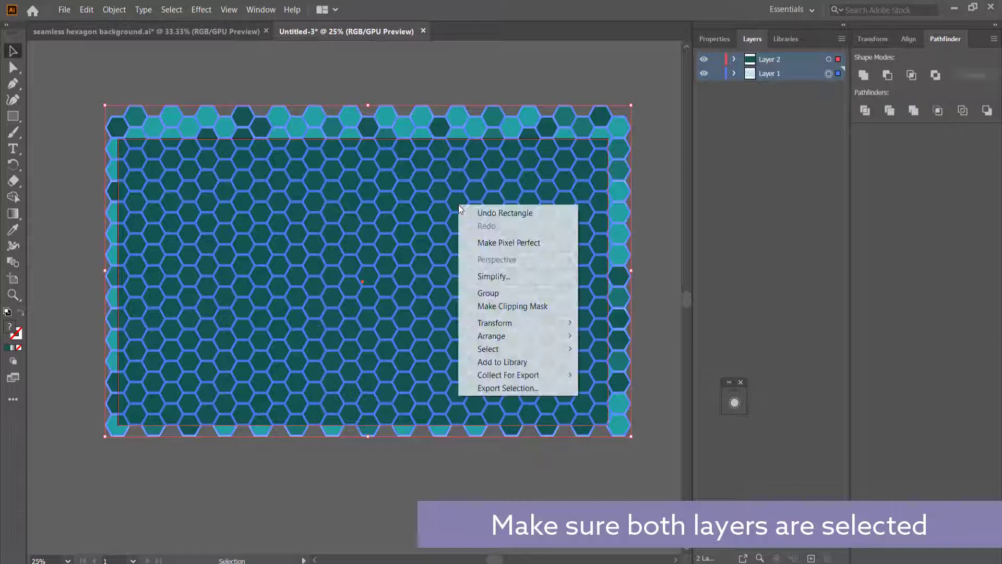
{"action": "left_click", "coordinate": [515, 307]}
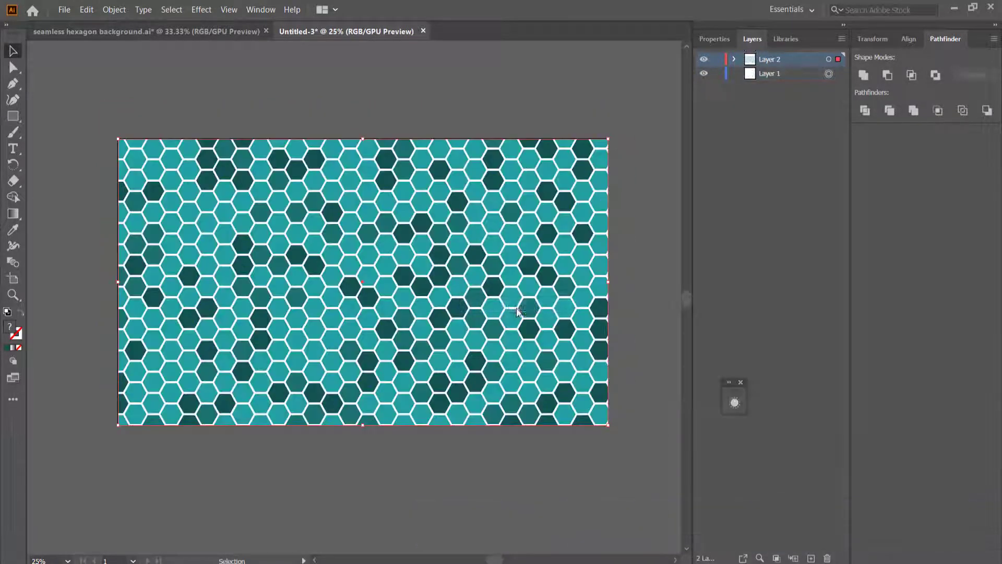
{"action": "left_click", "coordinate": [155, 87]}
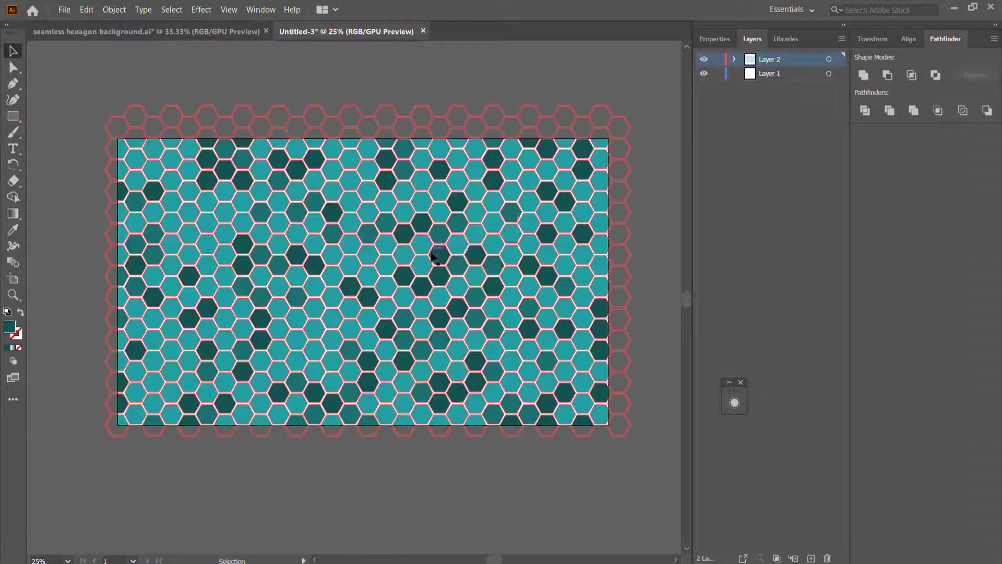
{"action": "left_click", "coordinate": [64, 9]}
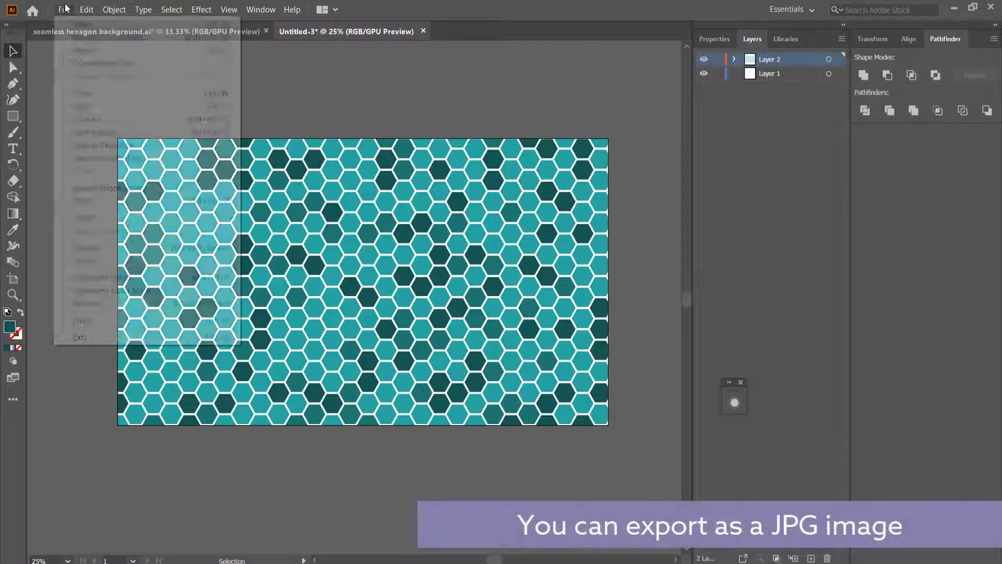
{"action": "mouse_move", "coordinate": [129, 216]}
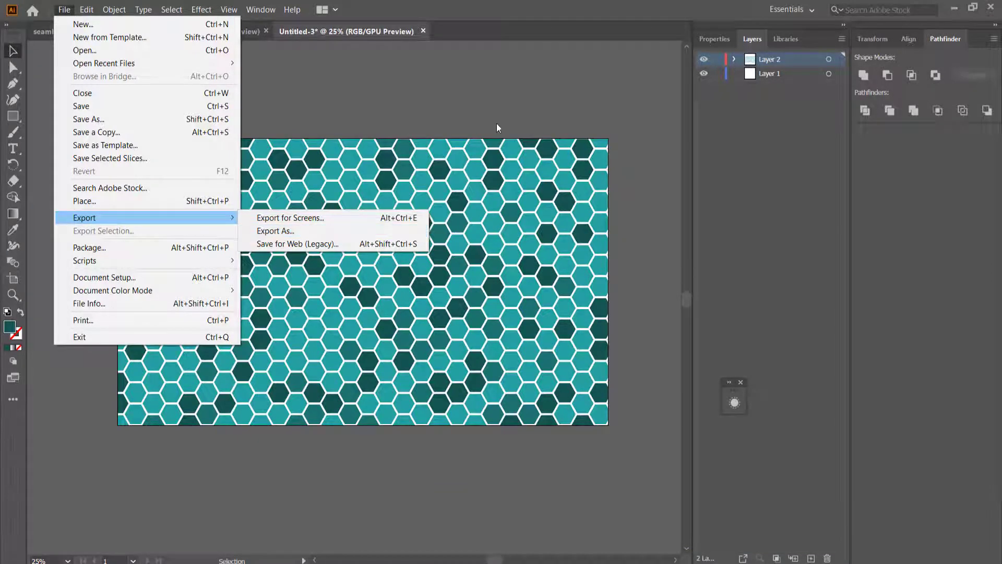
{"action": "left_click", "coordinate": [498, 103]}
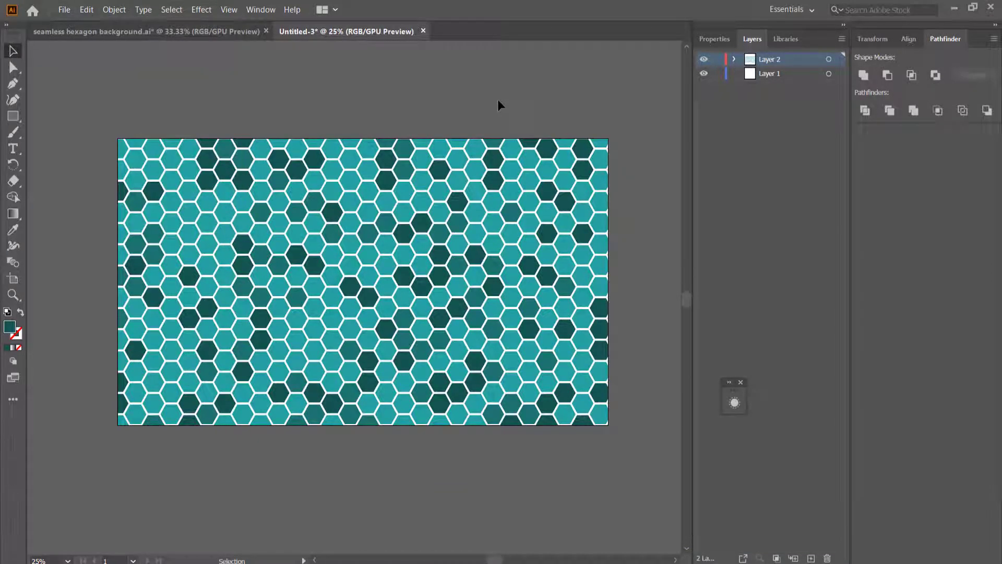
Undo the clipping mask and delete the dark rectangle's Layer 2.
{"action": "right_click", "coordinate": [493, 207]}
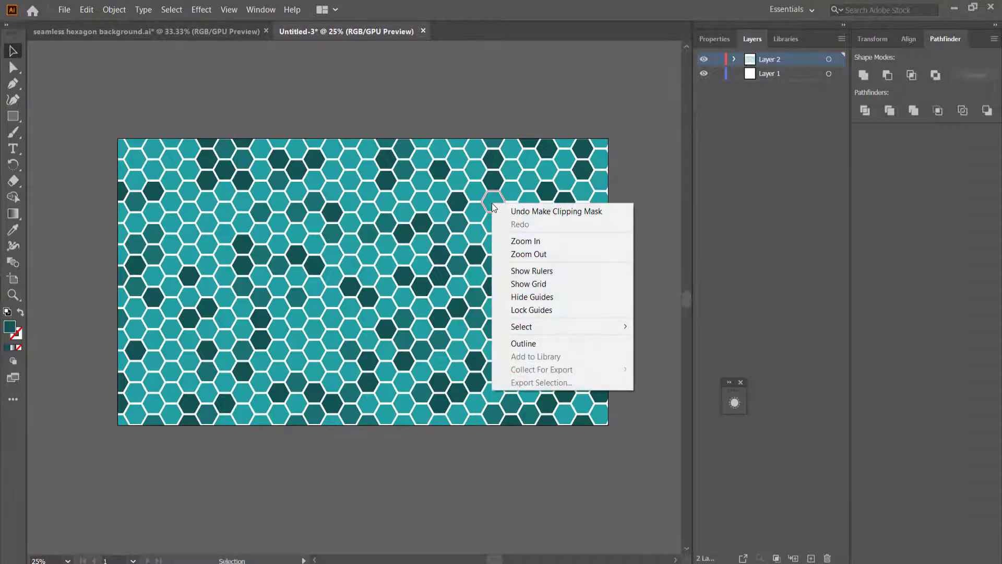
{"action": "left_click", "coordinate": [543, 212]}
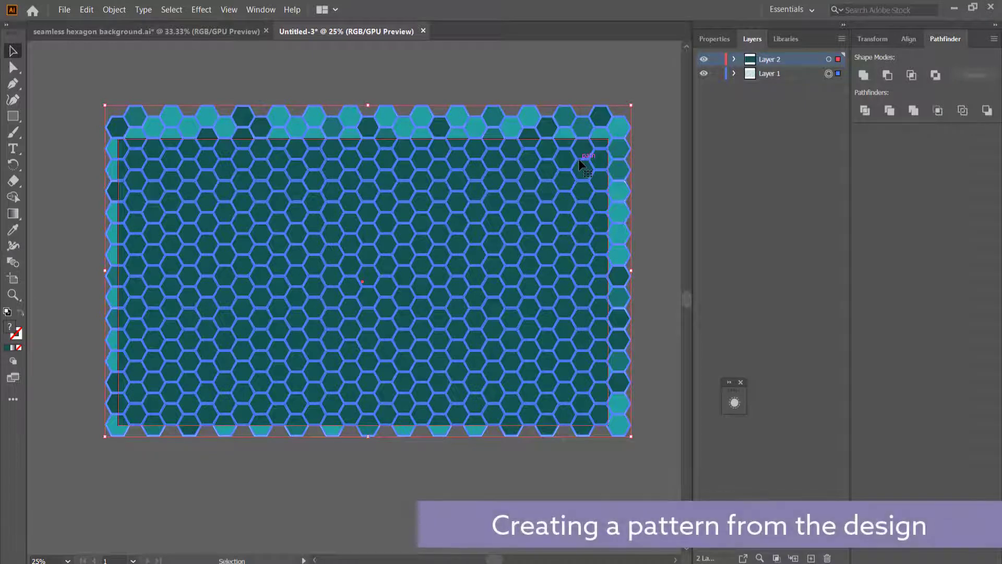
{"action": "left_click", "coordinate": [411, 66]}
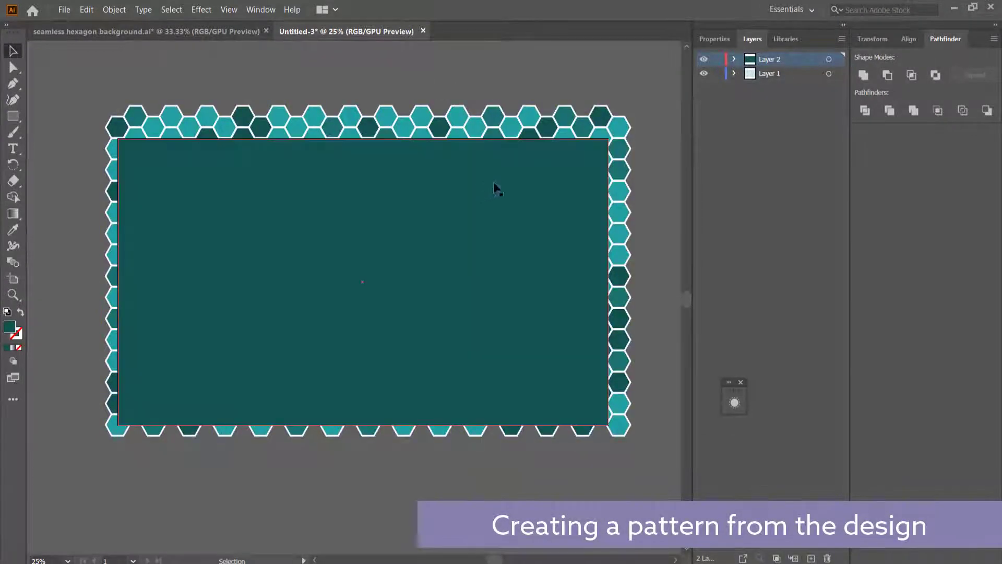
{"action": "left_click", "coordinate": [703, 59]}
{"action": "left_click", "coordinate": [335, 172]}
{"action": "left_click", "coordinate": [233, 99]}
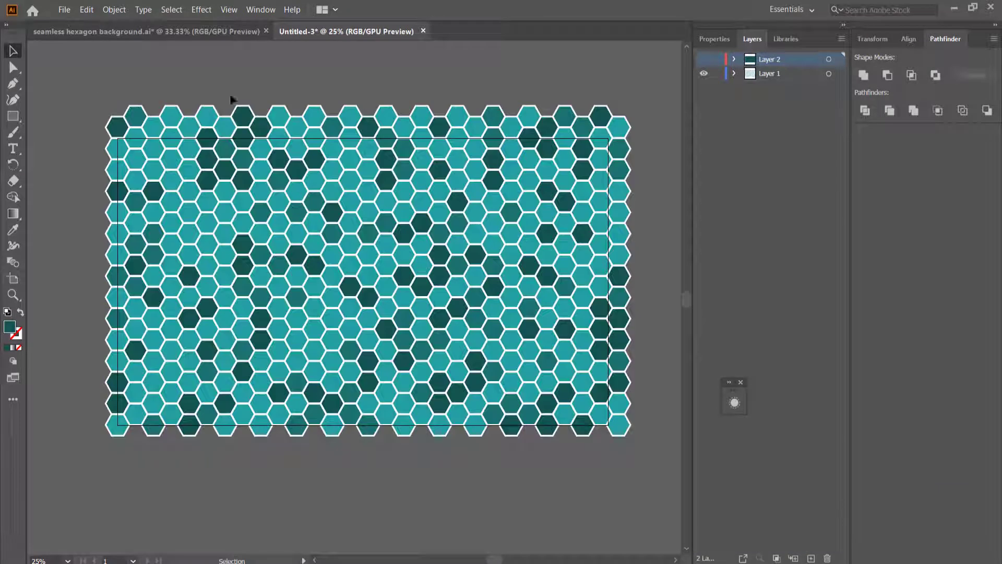
{"action": "left_click", "coordinate": [770, 73], "text": "shift"}
{"action": "left_click_drag", "start_coordinate": [787, 59], "coordinate": [829, 556]}
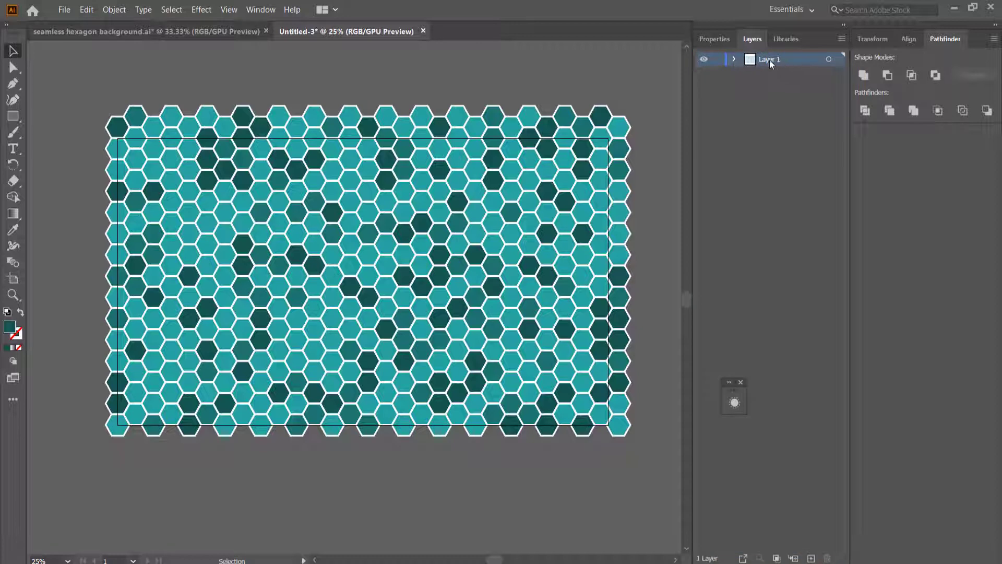
Turn all Layer 1 hexagon artwork into a new pattern with Object > Pattern > Make.
{"action": "left_click", "coordinate": [829, 59]}
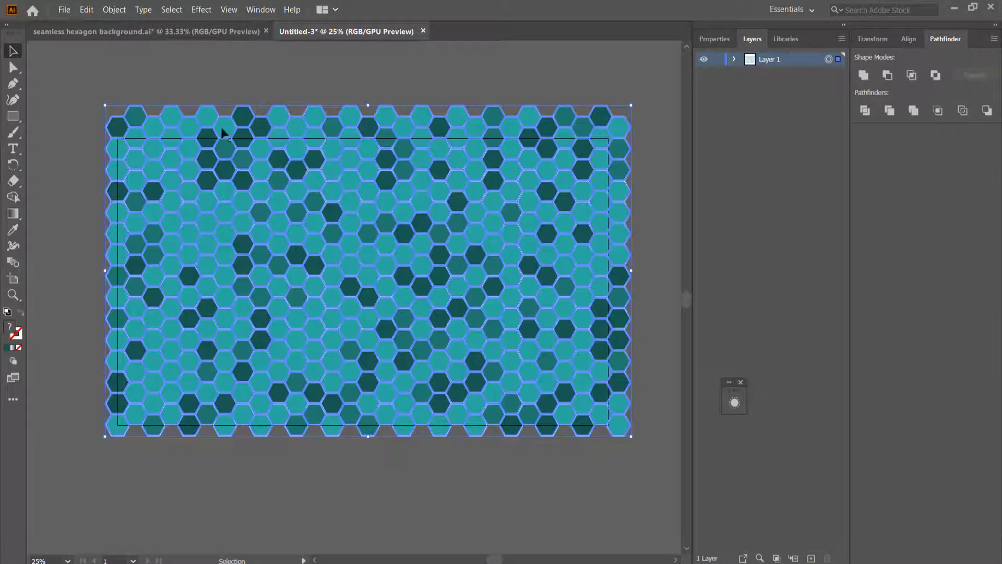
{"action": "left_click", "coordinate": [115, 9]}
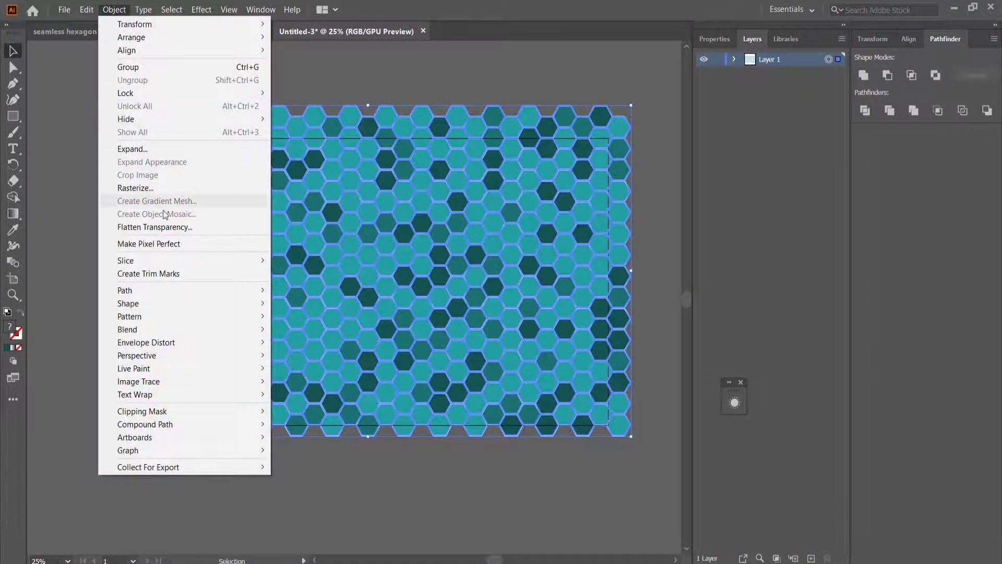
{"action": "mouse_move", "coordinate": [172, 317]}
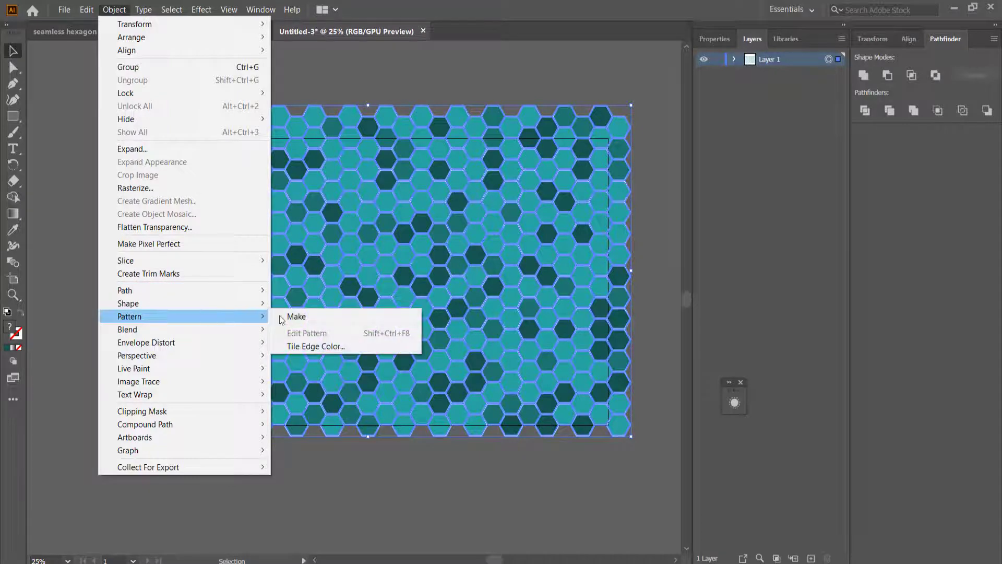
{"action": "left_click", "coordinate": [308, 316]}
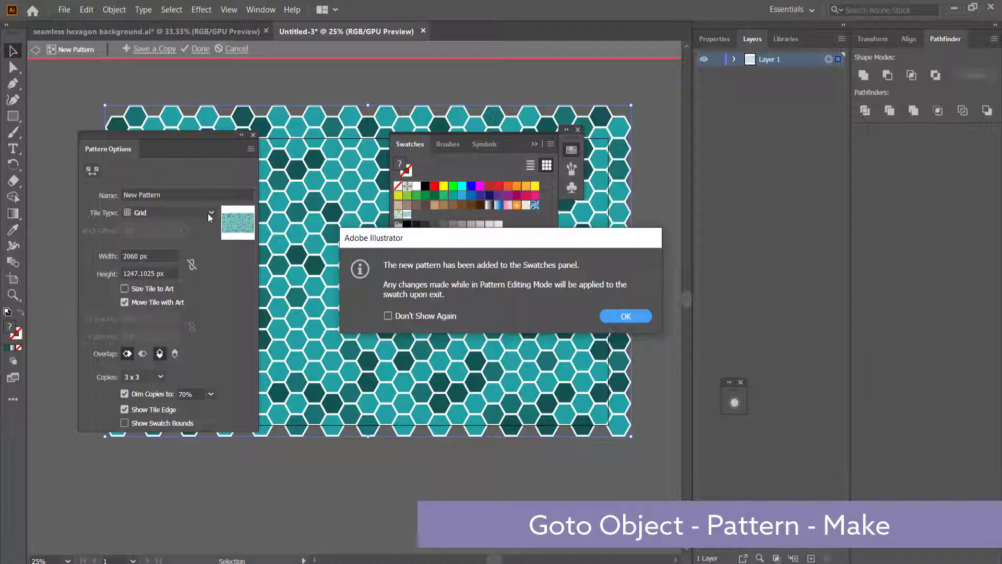
{"action": "key", "text": "Return"}
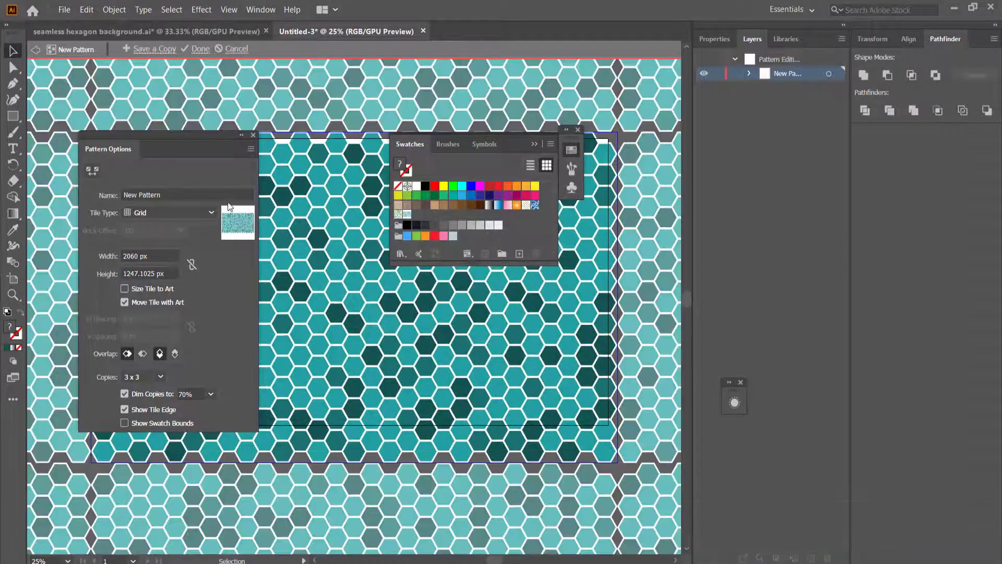
Set the tile type to Brick by Column and the tile width to about 2047 px.
{"action": "left_click", "coordinate": [197, 213]}
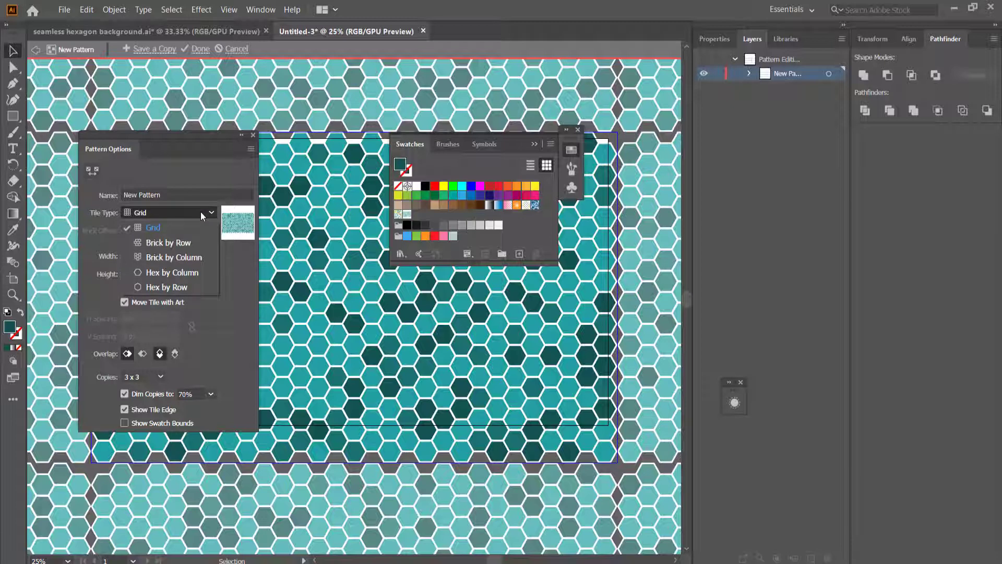
{"action": "left_click", "coordinate": [183, 258]}
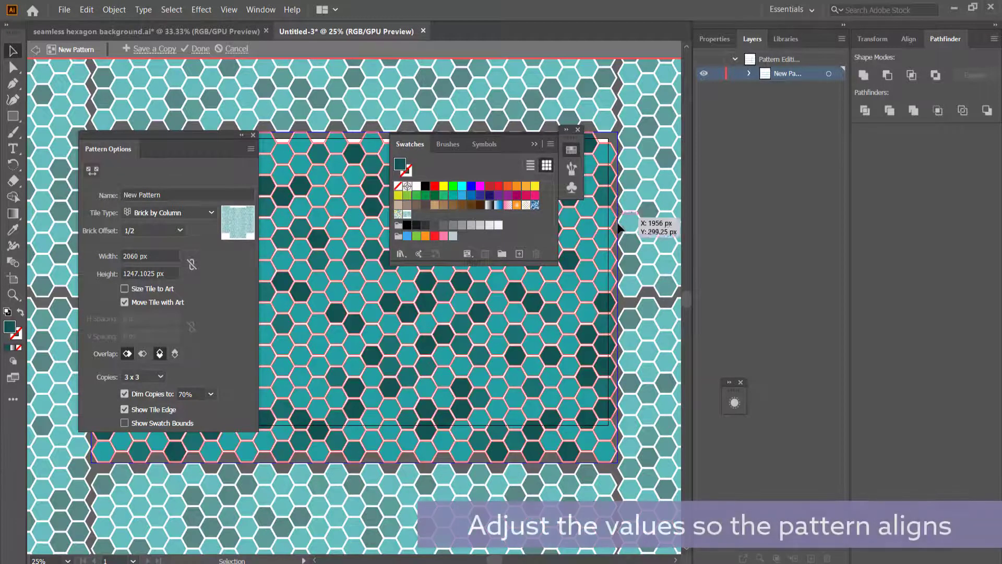
{"action": "left_click", "coordinate": [166, 256]}
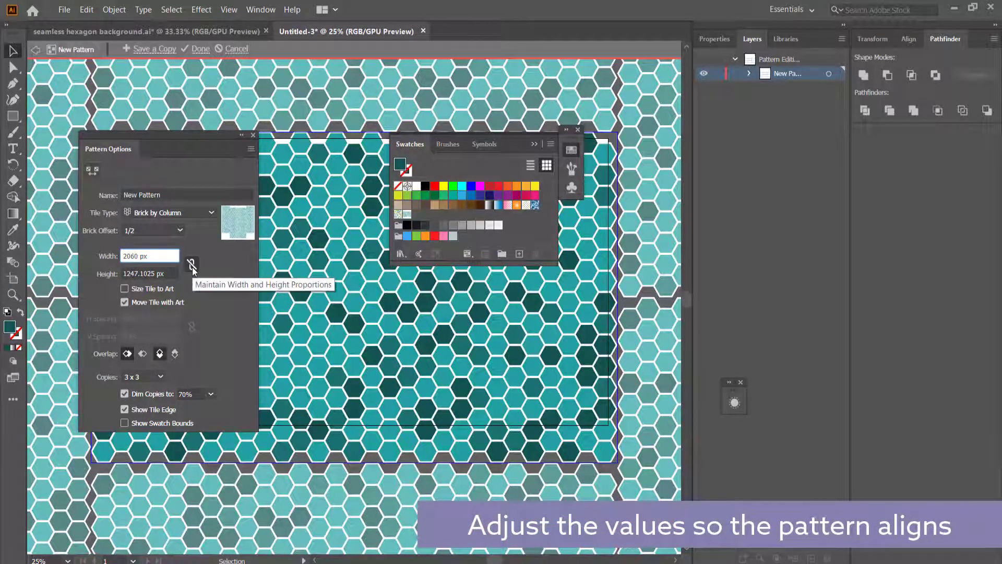
{"action": "double_click", "coordinate": [161, 256]}
{"action": "type", "text": "2051"}
{"action": "key", "text": "Return"}
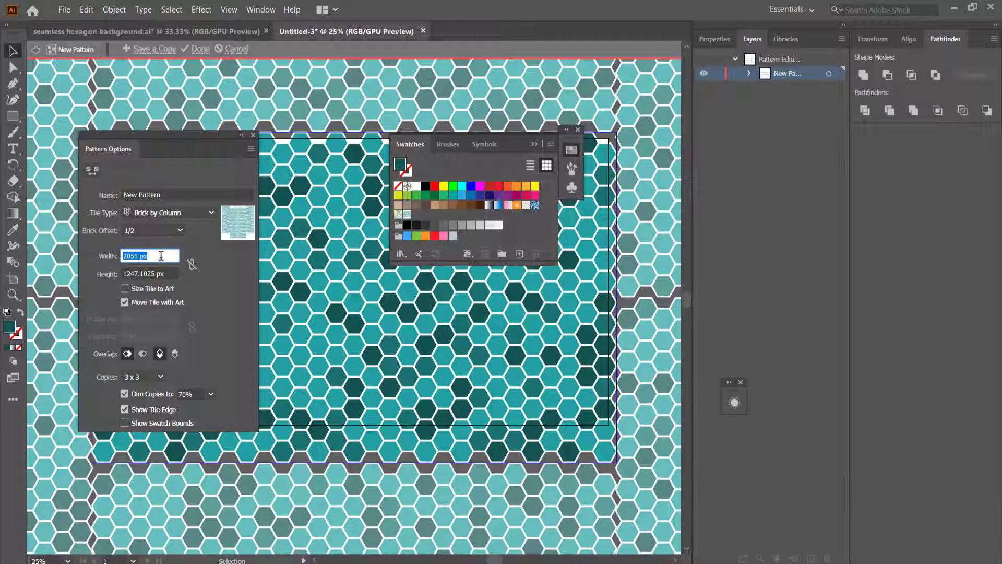
{"action": "key", "text": "Down"}
{"action": "key", "text": "Down"}
{"action": "key", "text": "Down"}
{"action": "key", "text": "Down"}
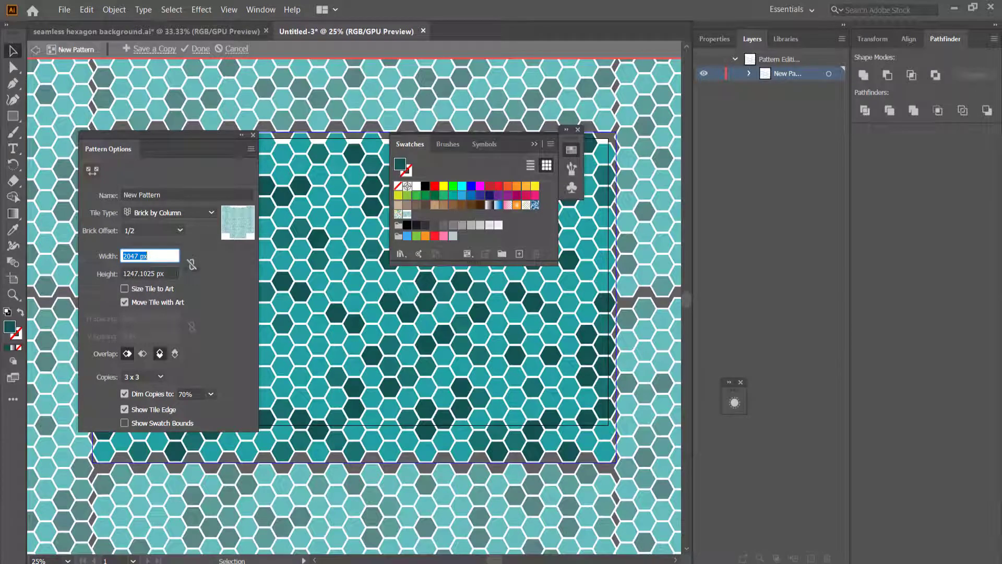
Lower the tile height from 1243 px to 1206 px.
{"action": "double_click", "coordinate": [175, 273]}
{"action": "type", "text": "1243"}
{"action": "key", "text": "Return"}
{"action": "key", "text": "Down"}
{"action": "key", "text": "Down"}
{"action": "key", "text": "Down"}
{"action": "key", "text": "Down"}
{"action": "key", "text": "Down"}
{"action": "key", "text": "Down"}
{"action": "key", "text": "Down"}
{"action": "key", "text": "Down"}
{"action": "key", "text": "Down"}
{"action": "key", "text": "Down"}
{"action": "key", "text": "Down"}
{"action": "key", "text": "Down"}
{"action": "key", "text": "Down"}
{"action": "key", "text": "Down"}
{"action": "key", "text": "Down"}
{"action": "key", "text": "Down"}
{"action": "key", "text": "Down"}
{"action": "key", "text": "Down"}
{"action": "key", "text": "Down"}
{"action": "key", "text": "Down"}
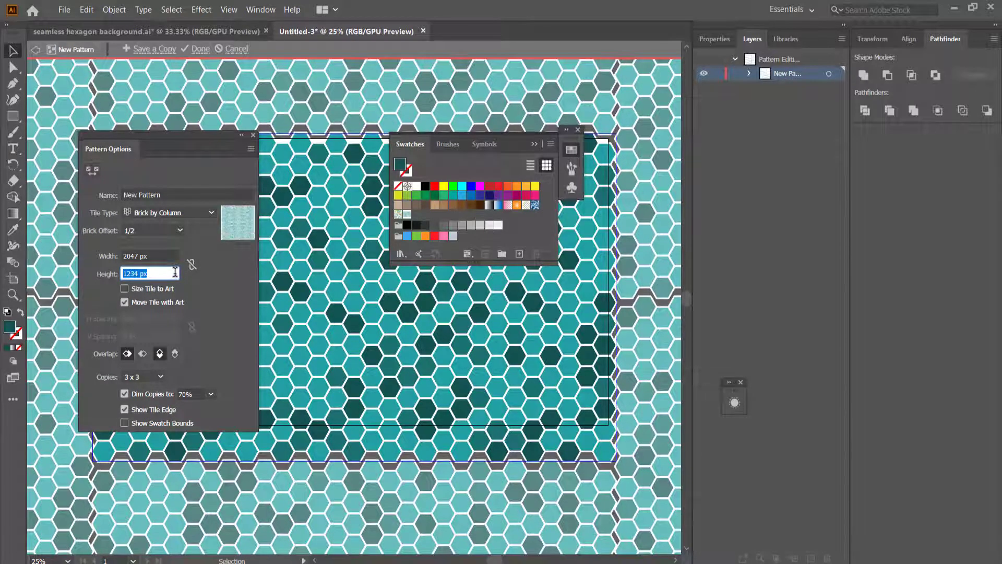
{"action": "key", "text": "Down"}
{"action": "key", "text": "Down"}
{"action": "key", "text": "Down"}
{"action": "key", "text": "Down"}
{"action": "key", "text": "Down"}
{"action": "key", "text": "Down"}
{"action": "key", "text": "Down"}
{"action": "key", "text": "Down"}
{"action": "key", "text": "Down"}
{"action": "key", "text": "Down"}
{"action": "key", "text": "Down"}
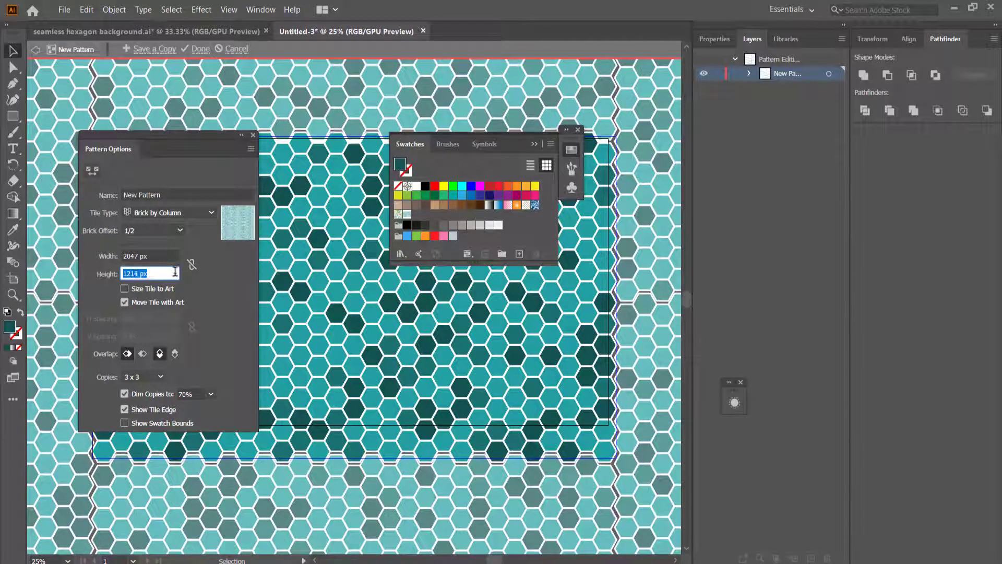
{"action": "key", "text": "Down"}
{"action": "key", "text": "Down"}
{"action": "key", "text": "Down"}
{"action": "key", "text": "Down"}
{"action": "key", "text": "Down"}
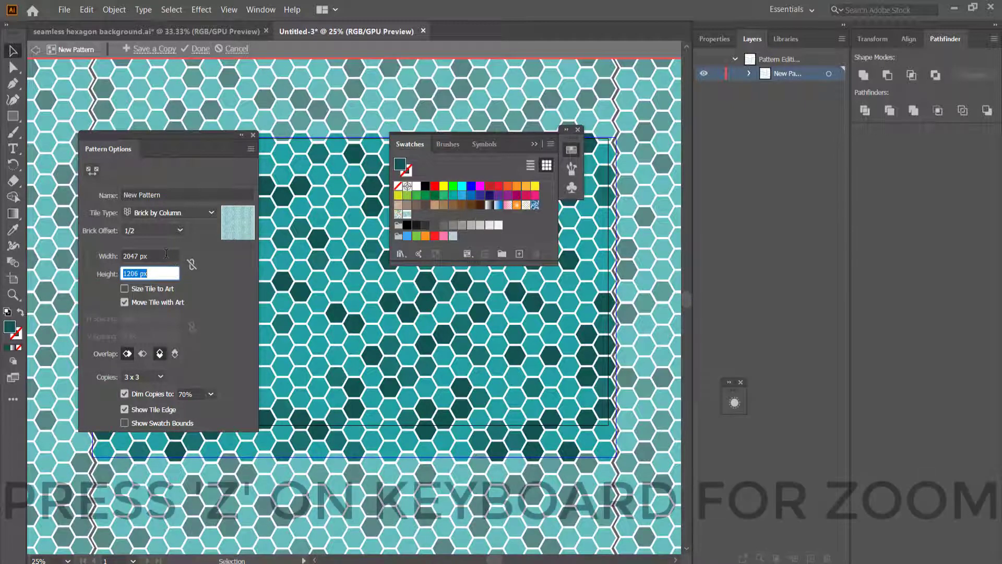
Reduce the tile to 2038 x 1202 px and zoom in on the seams.
{"action": "left_click", "coordinate": [166, 255]}
{"action": "key", "text": "Down"}
{"action": "key", "text": "Down"}
{"action": "key", "text": "Down"}
{"action": "key", "text": "Down"}
{"action": "key", "text": "Down"}
{"action": "key", "text": "Down"}
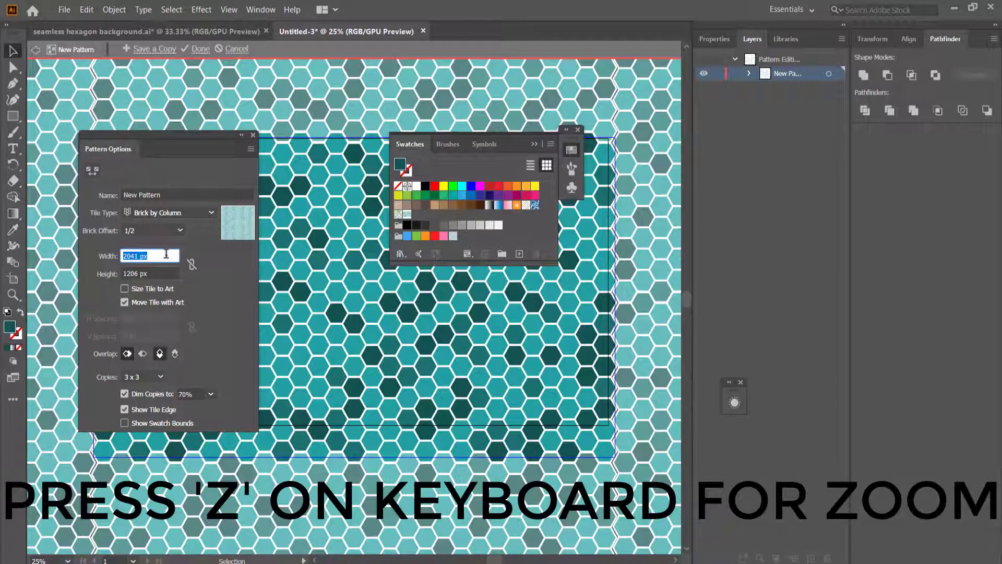
{"action": "key", "text": "Down"}
{"action": "key", "text": "Down"}
{"action": "key", "text": "Down"}
{"action": "key", "text": "Tab"}
{"action": "key", "text": "Down"}
{"action": "key", "text": "Down"}
{"action": "key", "text": "Down"}
{"action": "key", "text": "Down"}
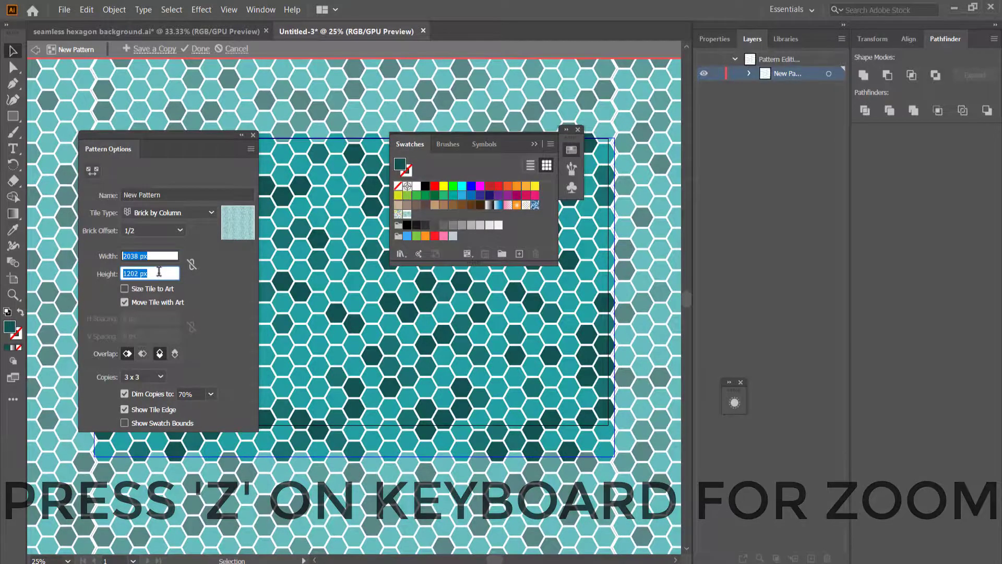
{"action": "key", "text": "z"}
{"action": "left_click_drag", "start_coordinate": [624, 293], "coordinate": [653, 259]}
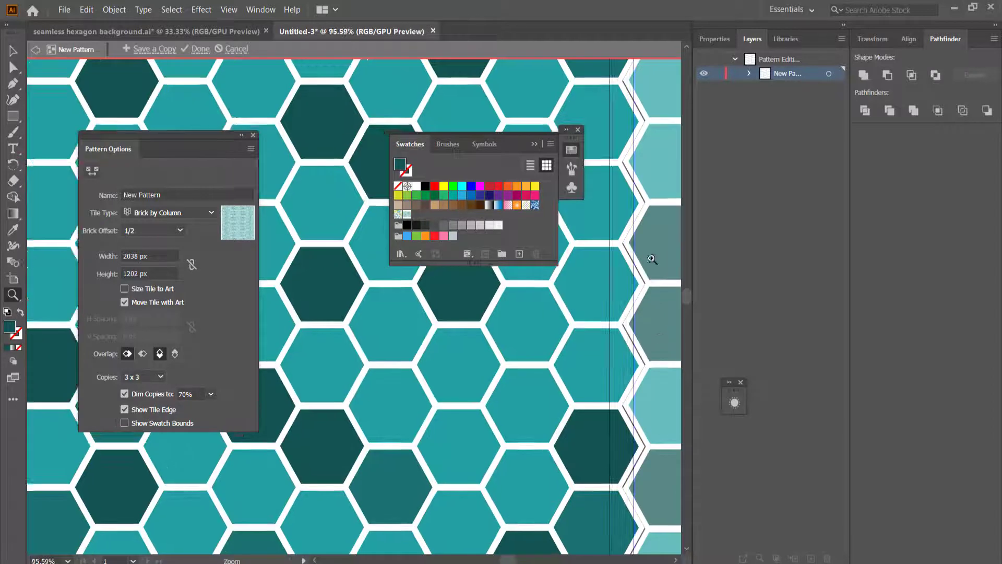
Fine-tune the tile width to 2031 px and exit Pattern Editing Mode with Done.
{"action": "left_click", "coordinate": [156, 254]}
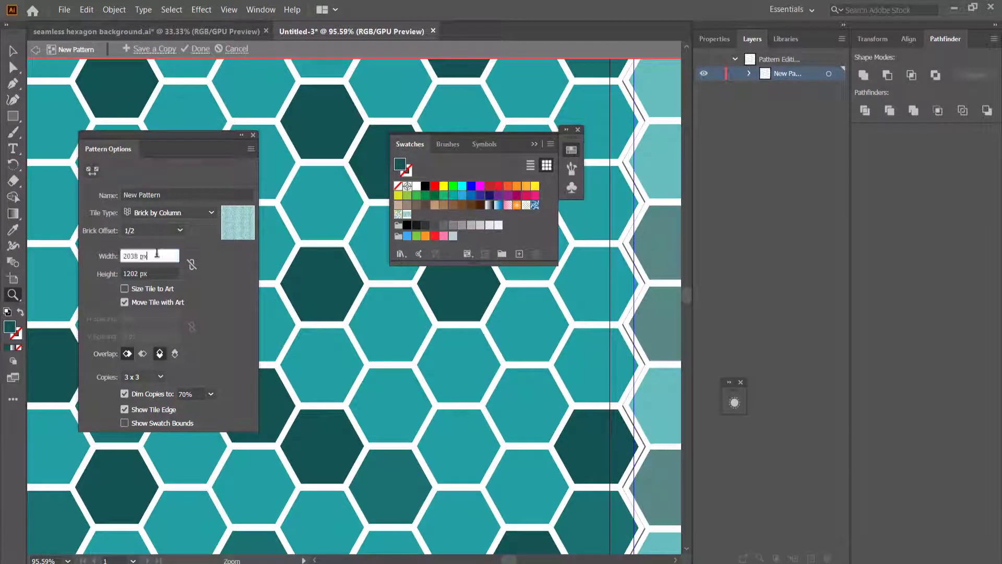
{"action": "key", "text": "Up"}
{"action": "key", "text": "Up"}
{"action": "key", "text": "Up"}
{"action": "scroll", "coordinate": [156, 254], "scroll_direction": "down", "scroll_amount": 5}
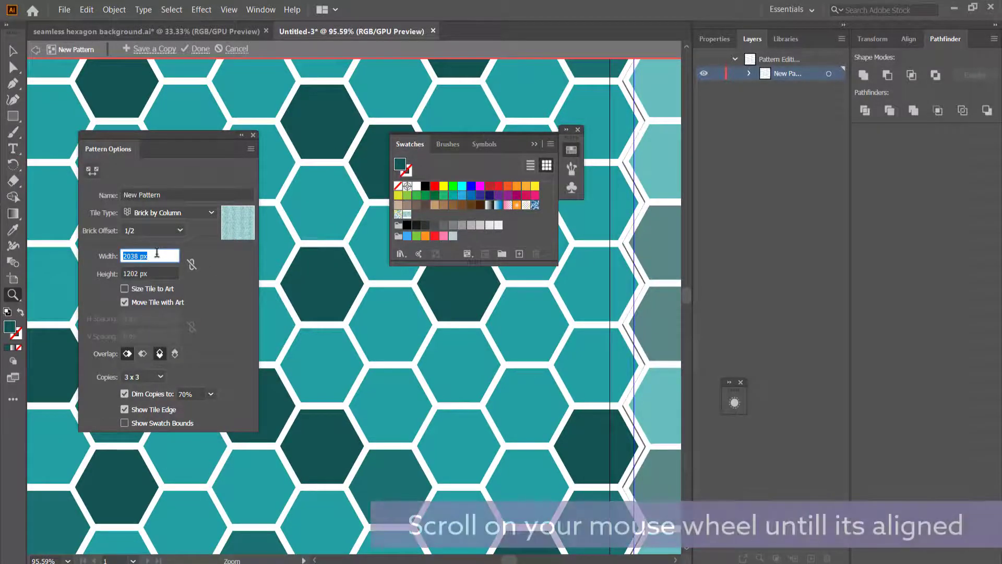
{"action": "left_click", "coordinate": [159, 271]}
{"action": "scroll", "coordinate": [160, 272], "scroll_direction": "down", "scroll_amount": 1}
{"action": "left_click", "coordinate": [161, 255]}
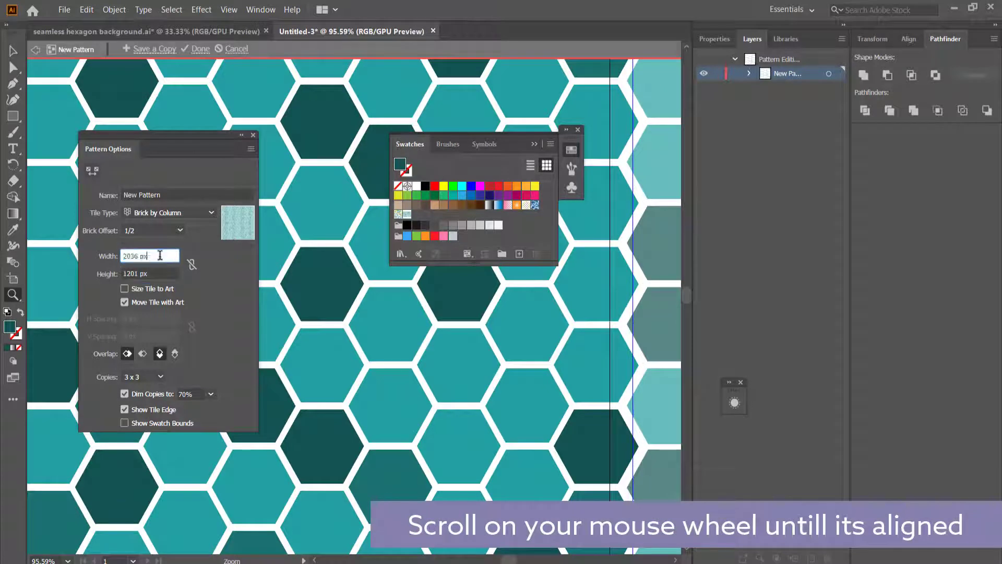
{"action": "scroll", "coordinate": [160, 255], "scroll_direction": "down", "scroll_amount": 7}
{"action": "scroll", "coordinate": [160, 256], "scroll_direction": "up", "scroll_amount": 2}
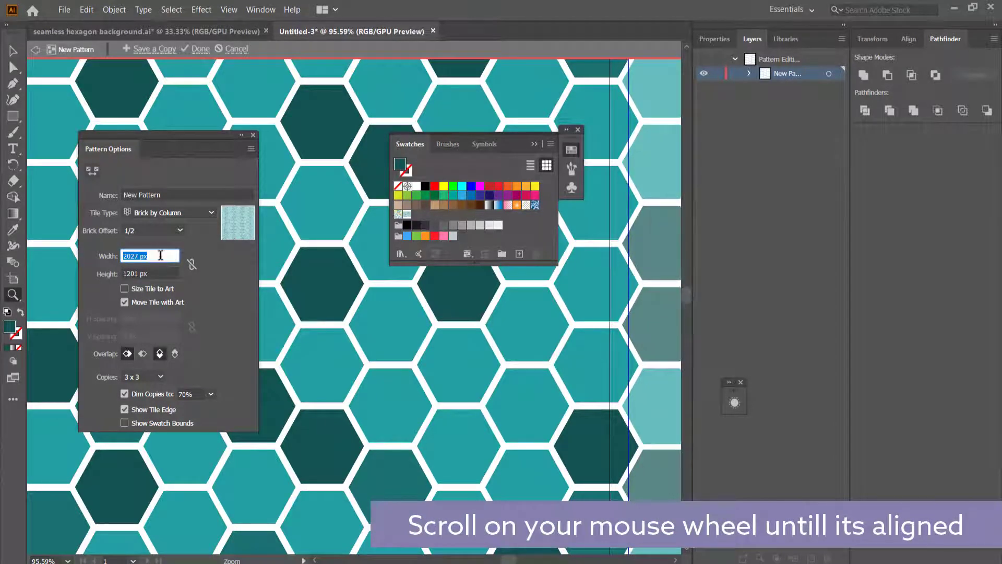
{"action": "left_click", "coordinate": [157, 271]}
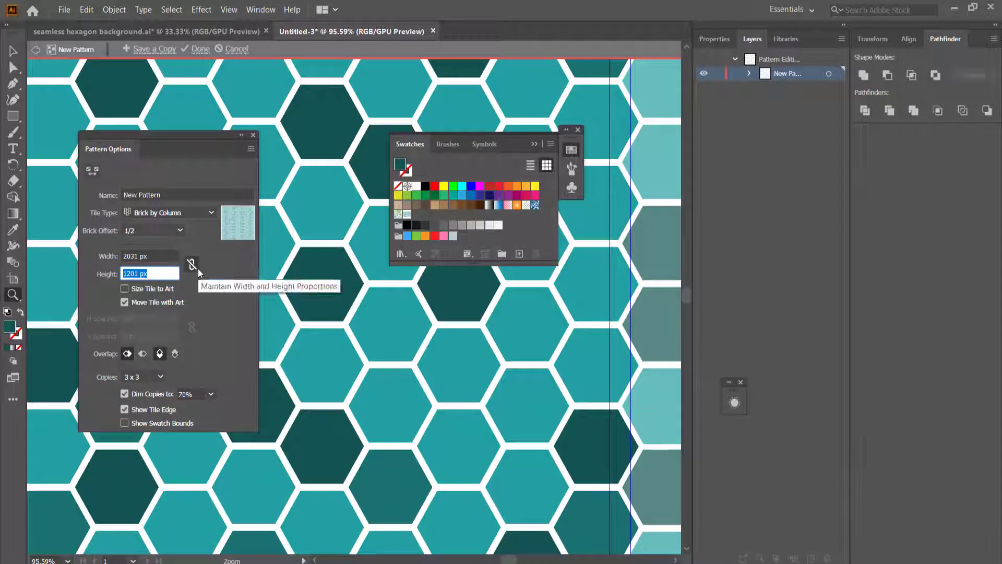
{"action": "left_click", "coordinate": [201, 53]}
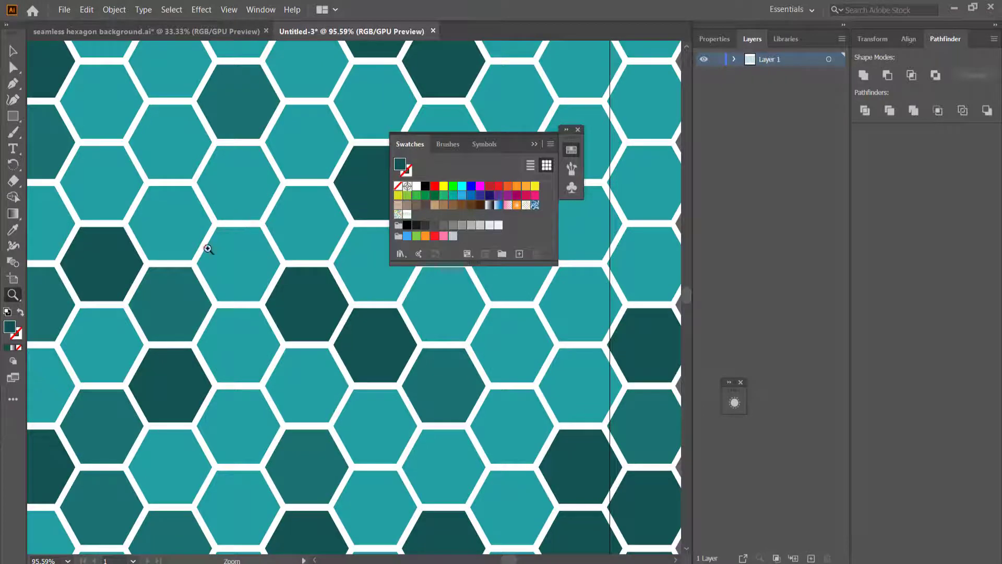
Zoom out and draw a 3064 x 1707 px dark teal rectangle below the hexagon artwork.
{"action": "left_click", "coordinate": [305, 271], "text": "alt"}
{"action": "left_click", "coordinate": [305, 270], "text": "alt"}
{"action": "left_click", "coordinate": [300, 266], "text": "alt"}
{"action": "left_click", "coordinate": [294, 262], "text": "alt"}
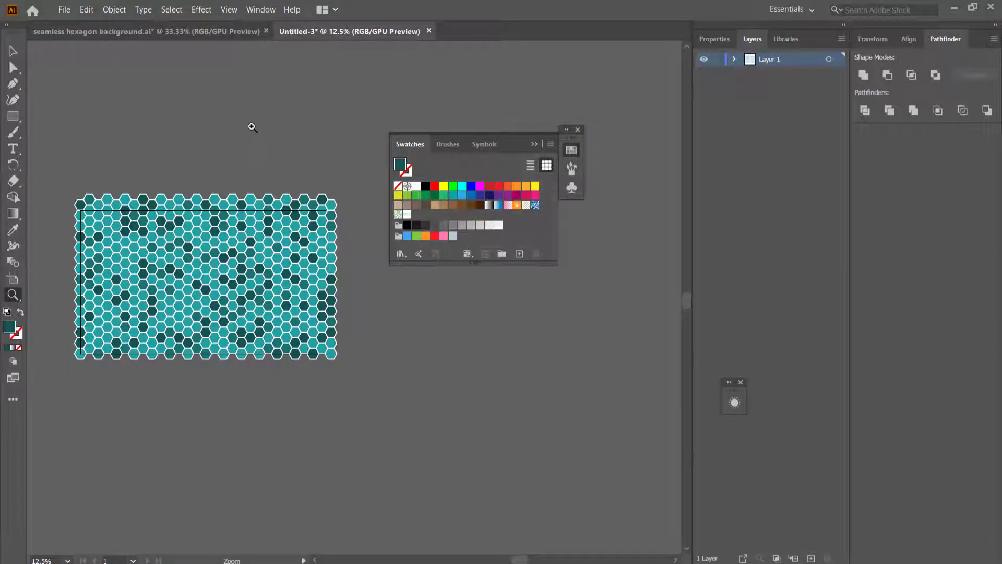
{"action": "left_click", "coordinate": [11, 117]}
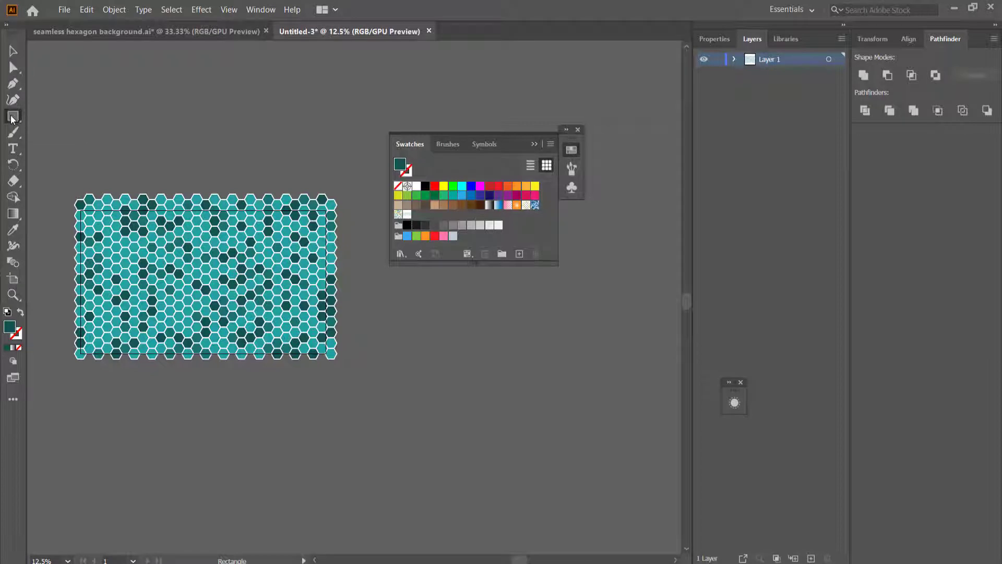
{"action": "left_click_drag", "start_coordinate": [189, 410], "coordinate": [580, 510]}
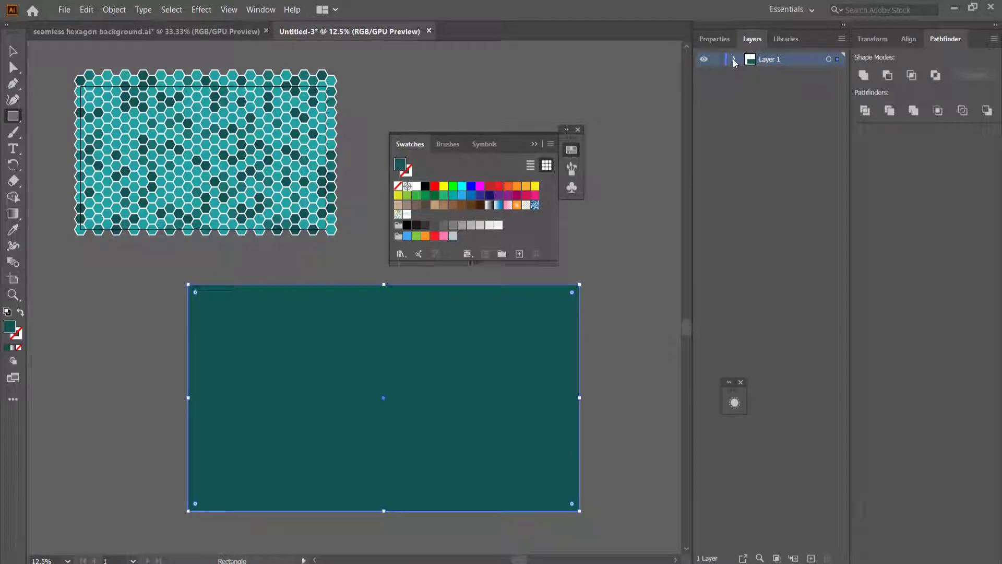
{"action": "left_click", "coordinate": [722, 41]}
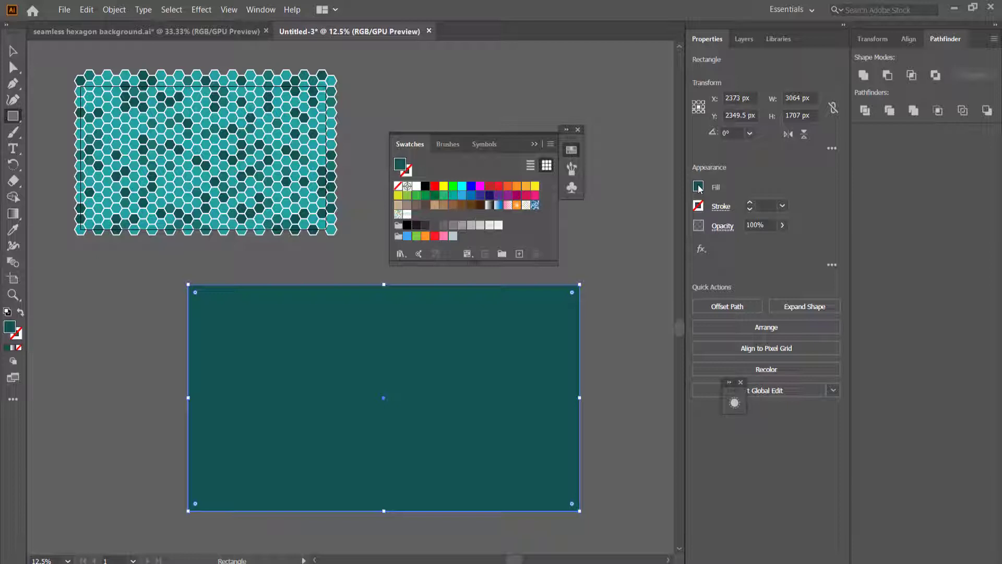
Fill the rectangle with the new hexagon pattern swatch.
{"action": "left_click", "coordinate": [13, 51]}
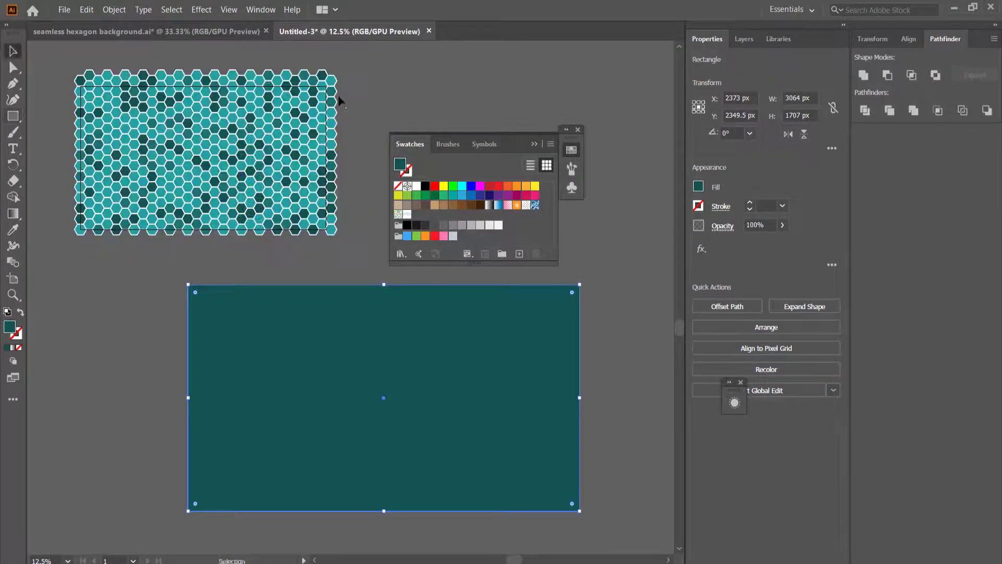
{"action": "left_click", "coordinate": [698, 187]}
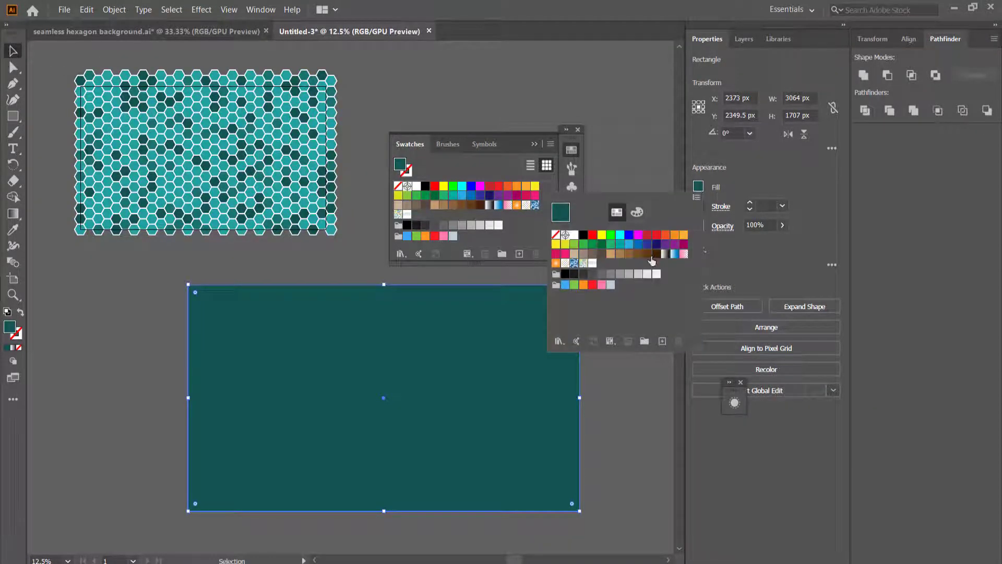
{"action": "left_click", "coordinate": [593, 264]}
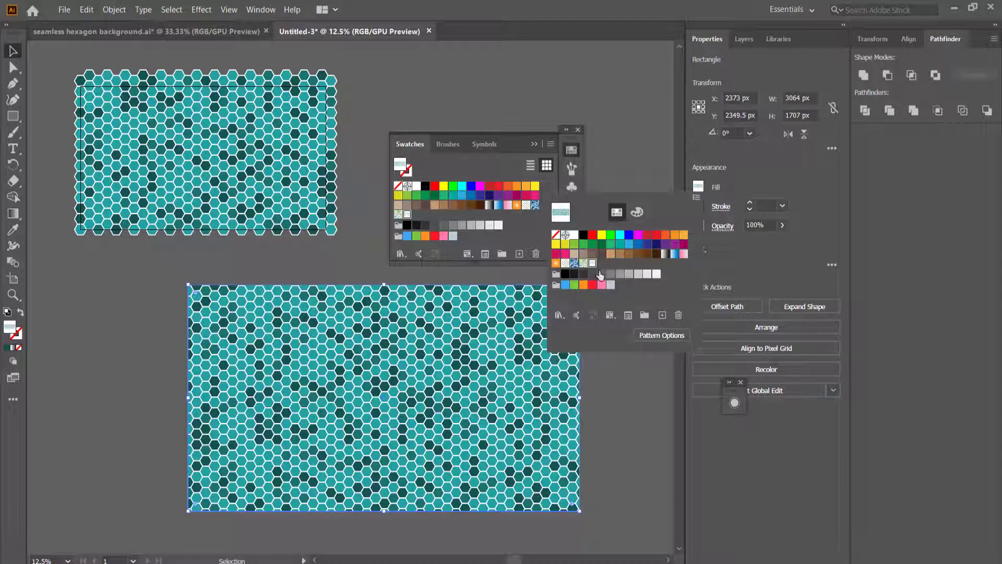
{"action": "left_click", "coordinate": [444, 401]}
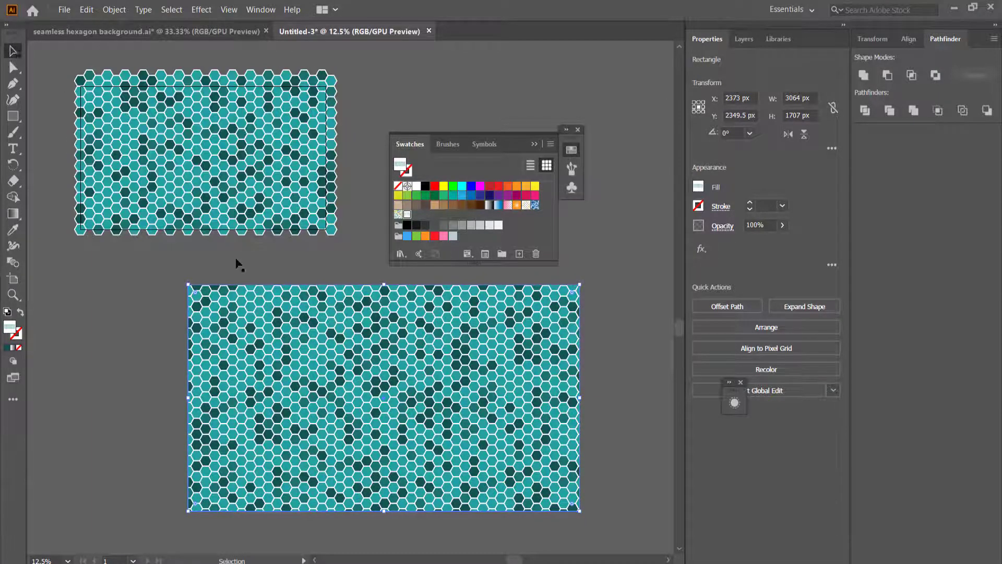
Scale the pattern rectangle uniformly to 40% via Transform > Scale.
{"action": "right_click", "coordinate": [354, 373]}
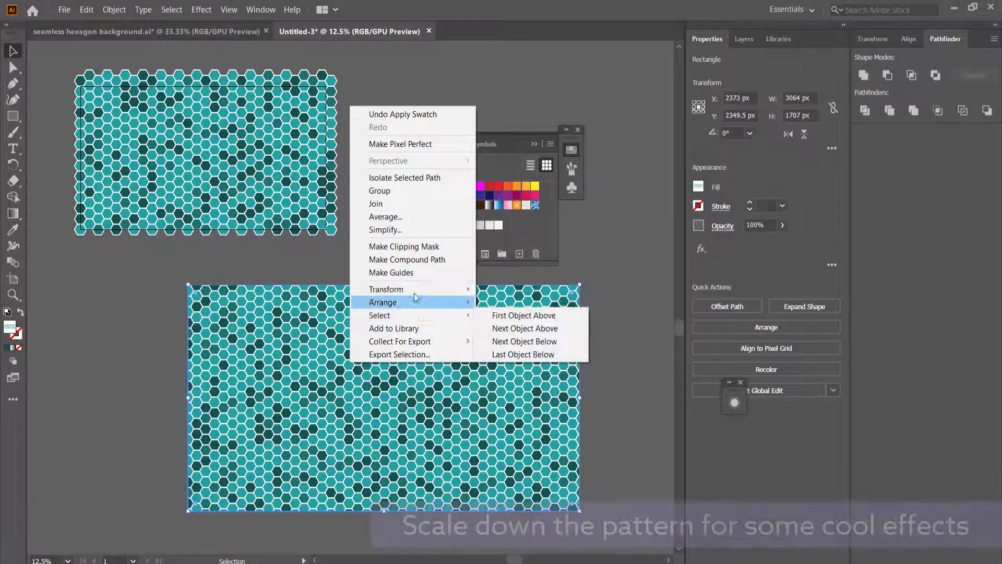
{"action": "mouse_move", "coordinate": [414, 290]}
{"action": "left_click", "coordinate": [525, 345]}
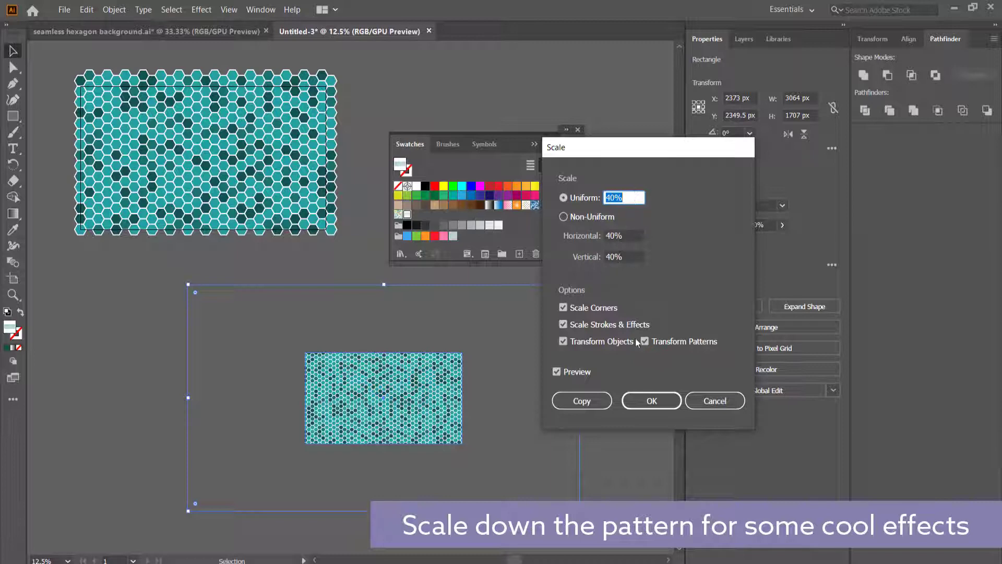
{"action": "left_click", "coordinate": [653, 400]}
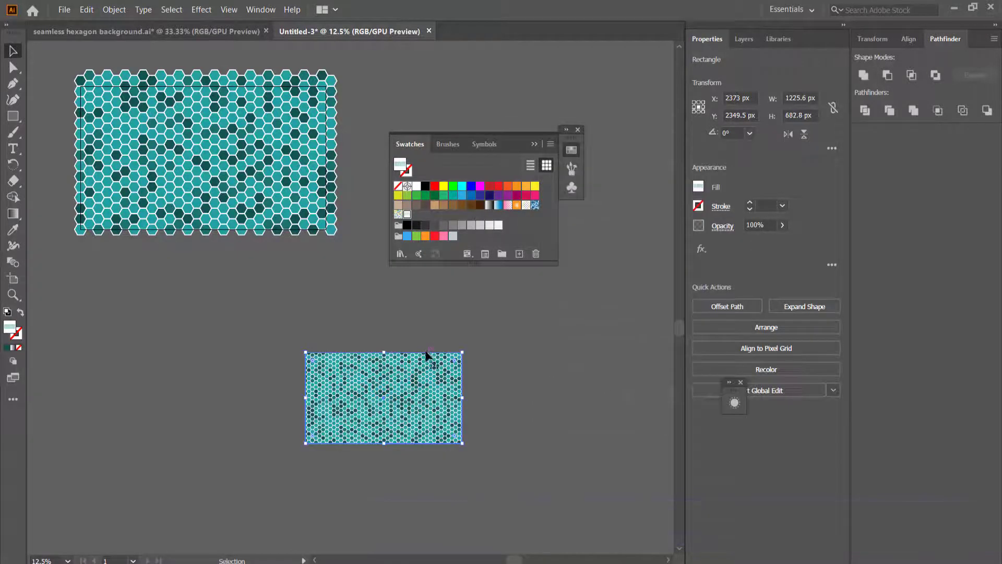
Undo the stray rectangle, add a new Layer 2, and hide Layer 1.
{"action": "left_click", "coordinate": [13, 116]}
{"action": "left_click_drag", "start_coordinate": [70, 294], "coordinate": [280, 443]}
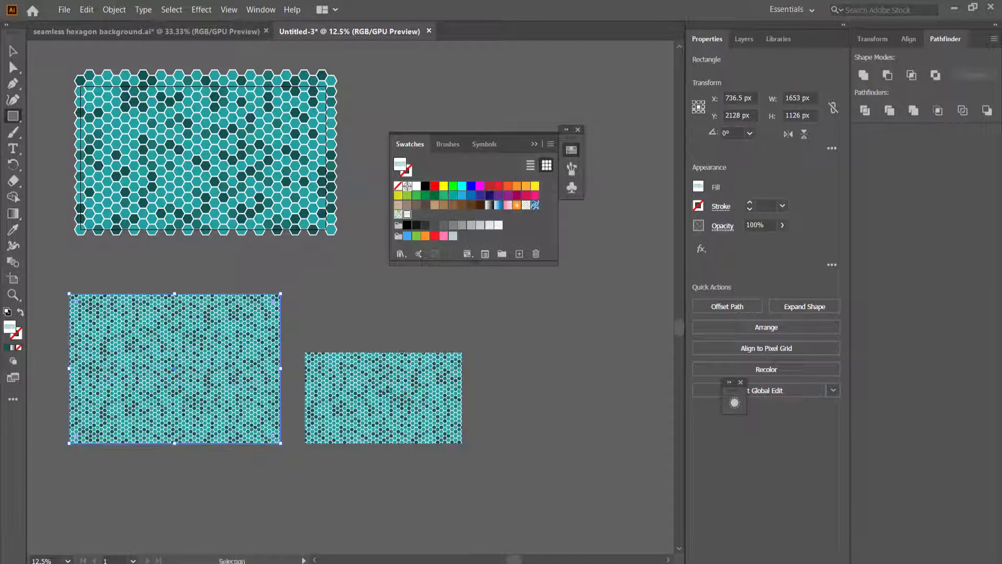
{"action": "key", "text": "ctrl+z"}
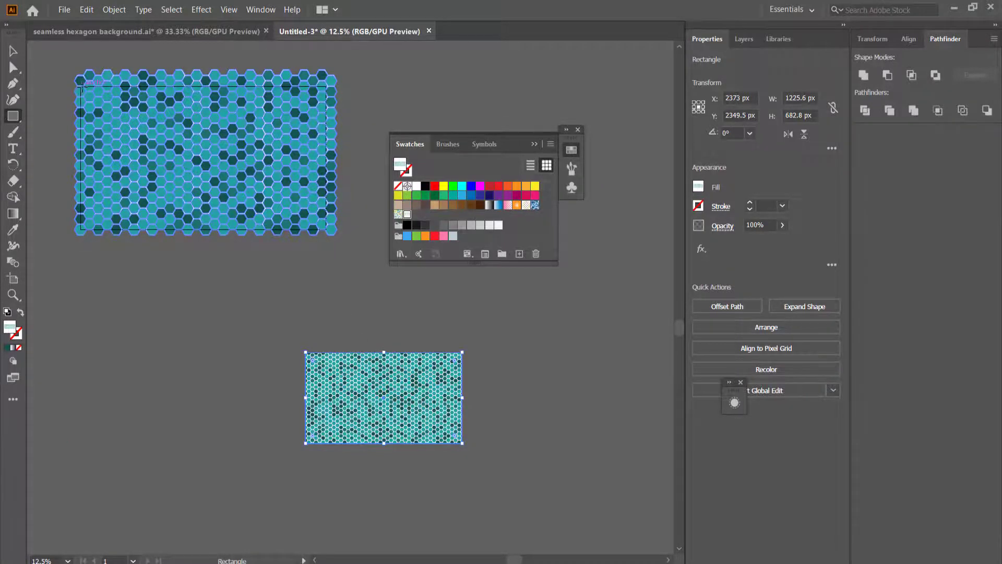
{"action": "left_click", "coordinate": [744, 39]}
{"action": "left_click", "coordinate": [810, 558]}
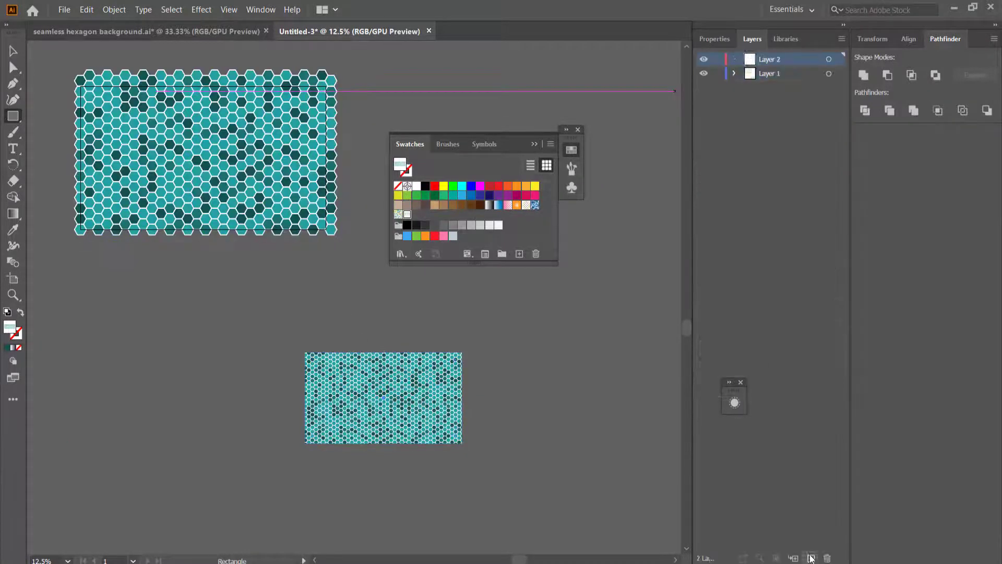
{"action": "left_click", "coordinate": [704, 74]}
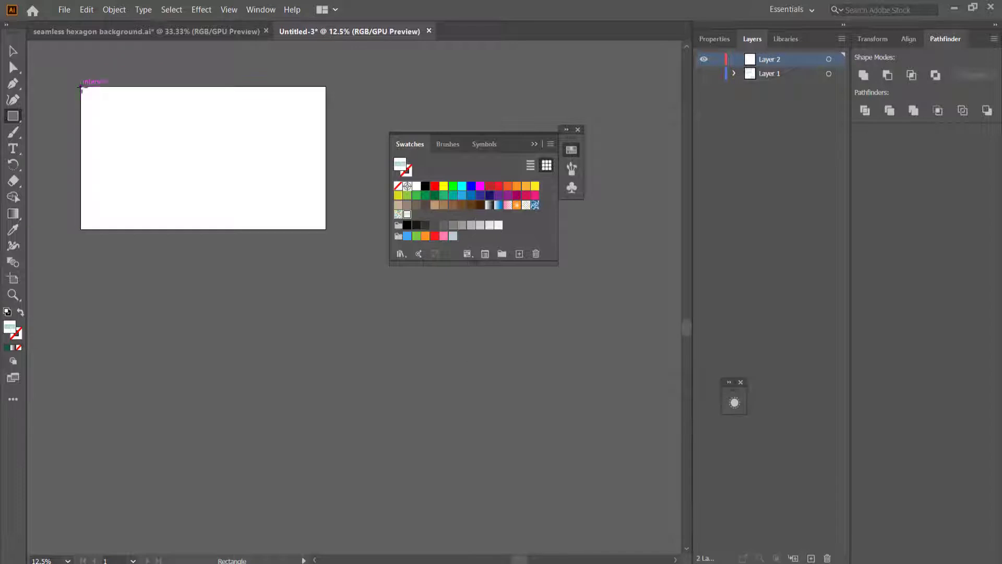
Draw a 1920 x 1080 px hexagon-pattern rectangle covering the whole artboard on Layer 2.
{"action": "left_click_drag", "start_coordinate": [81, 87], "coordinate": [326, 230]}
{"action": "scroll", "coordinate": [148, 151], "scroll_direction": "up", "scroll_amount": 3}
{"action": "scroll", "coordinate": [148, 151], "scroll_direction": "down", "scroll_amount": 2}
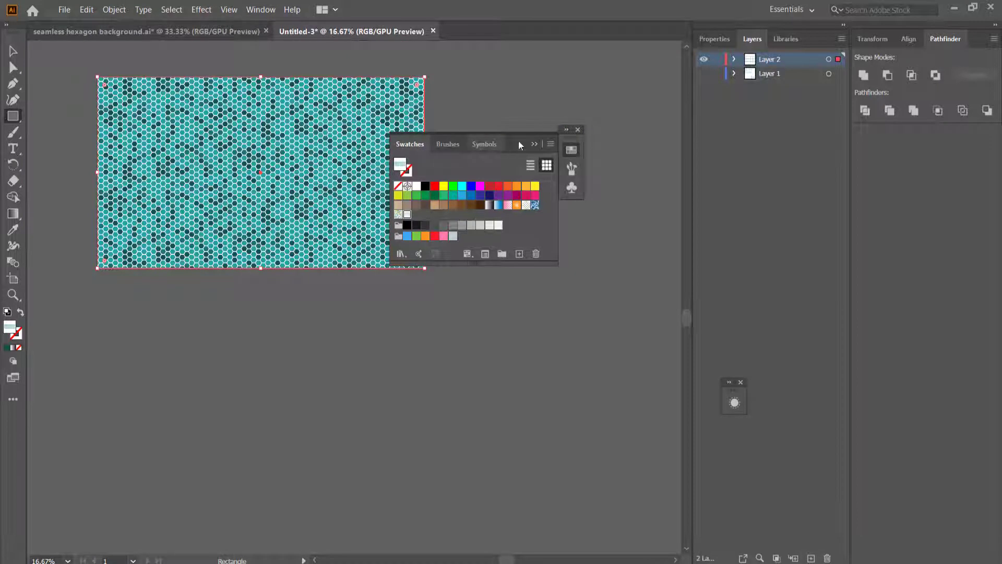
{"action": "left_click", "coordinate": [534, 144]}
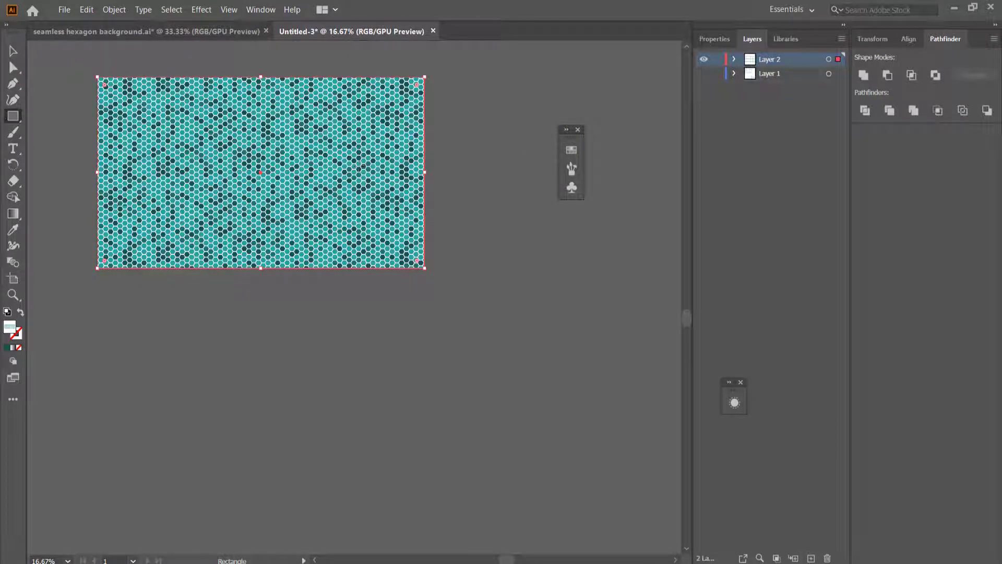
Add white 'HEXAGON' text in Azo Sans Black, 222 pt, over the pattern's lower left.
{"action": "left_click", "coordinate": [13, 148]}
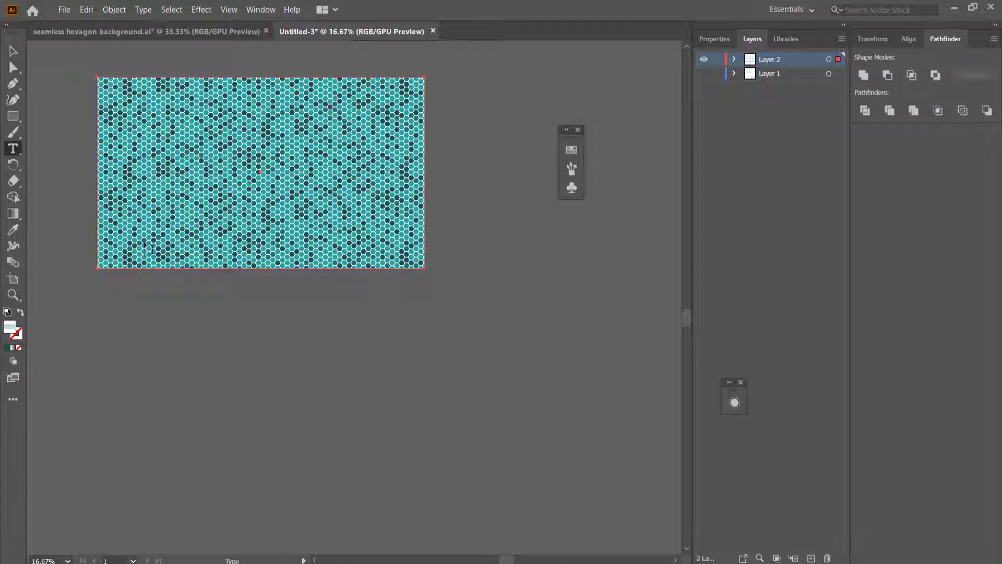
{"action": "left_click_drag", "start_coordinate": [115, 227], "coordinate": [317, 260]}
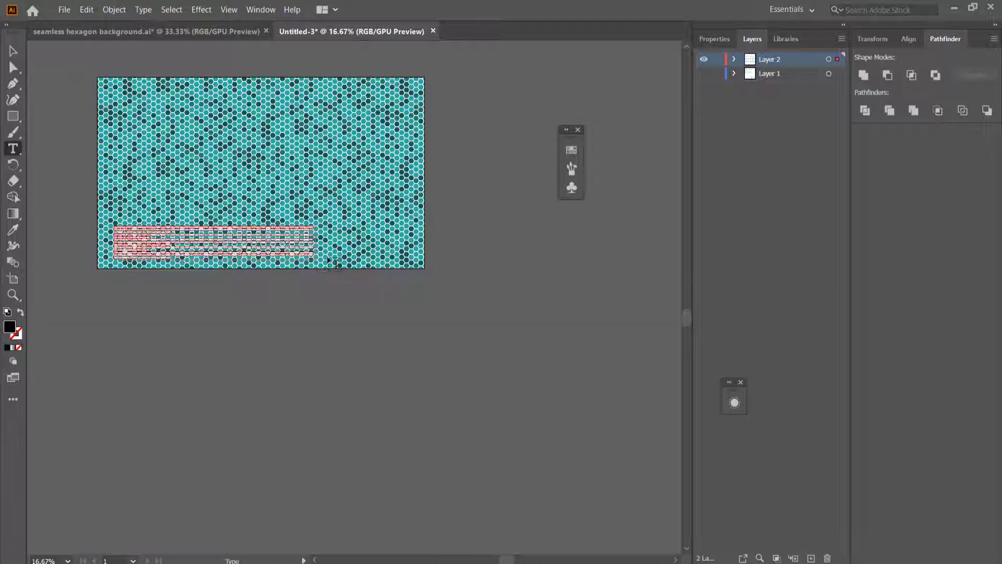
{"action": "key", "text": "BackSpace"}
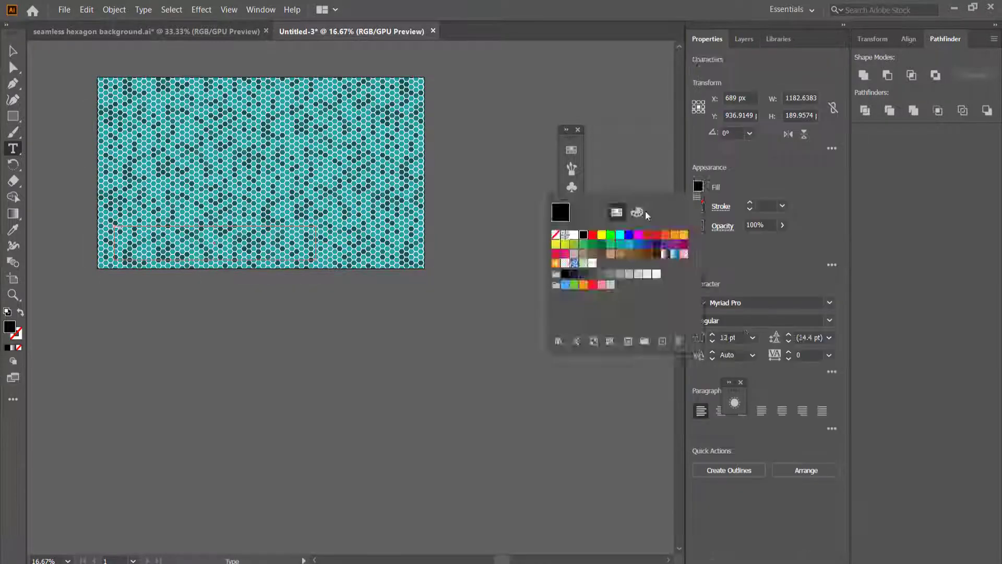
{"action": "left_click", "coordinate": [552, 235]}
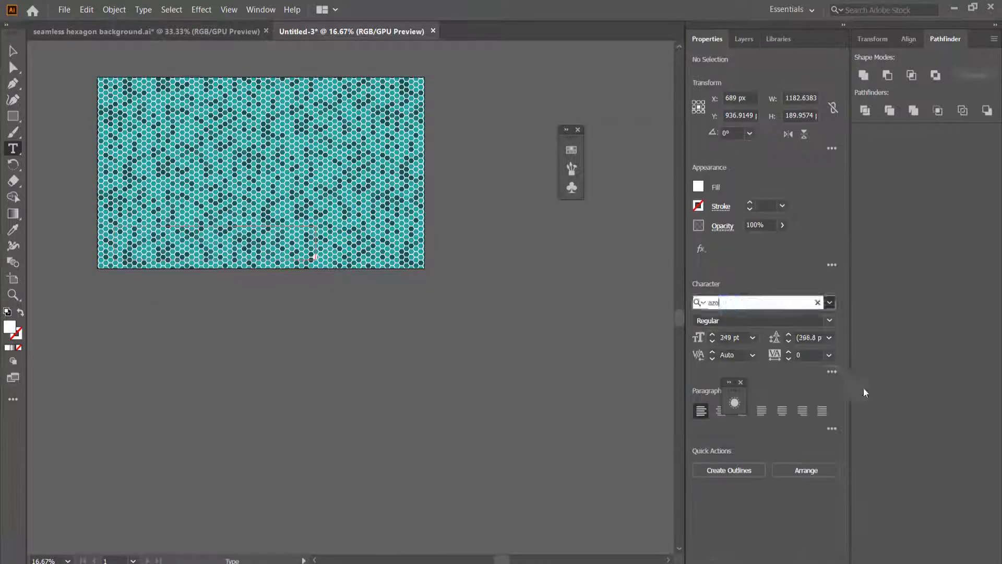
{"action": "type", "text": "HEXAGON"}
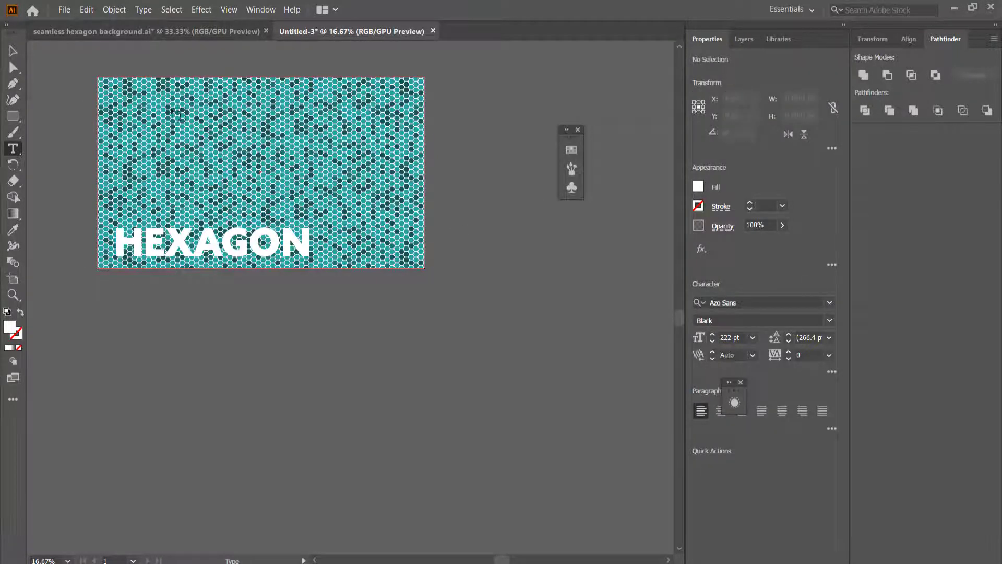
{"action": "key", "text": "ctrl+plus"}
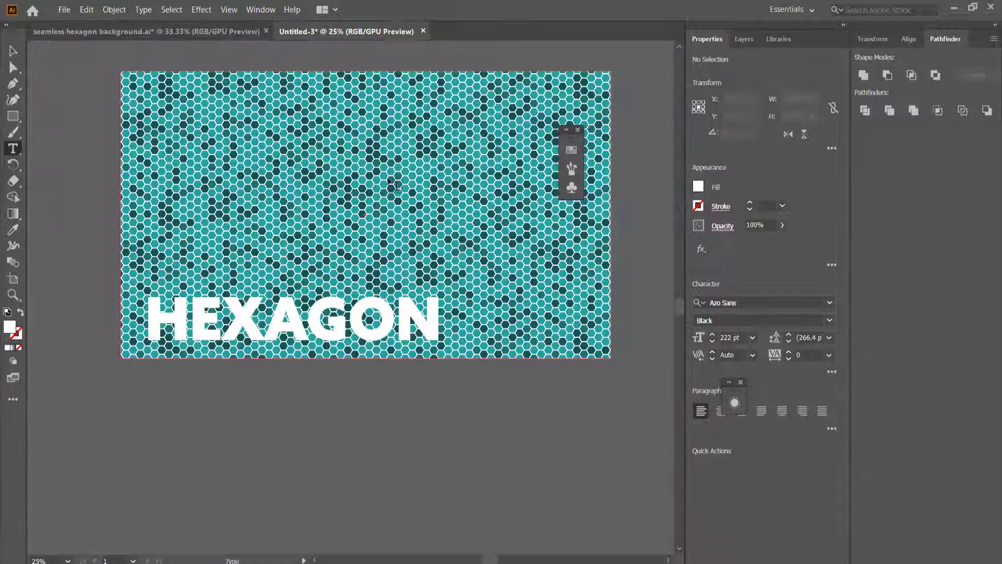